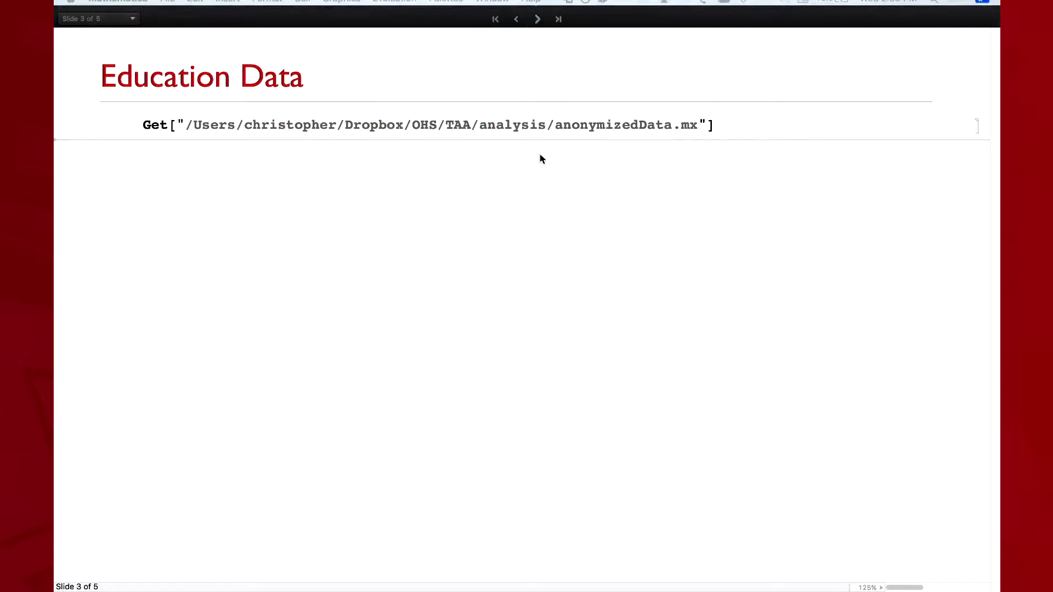
# Load anonymizedData.mx by evaluating the existing Get expression, and evaluate classes to display the dataset.
pyautogui.click(724, 131)
pyautogui.hotkey('shift', 'Return')
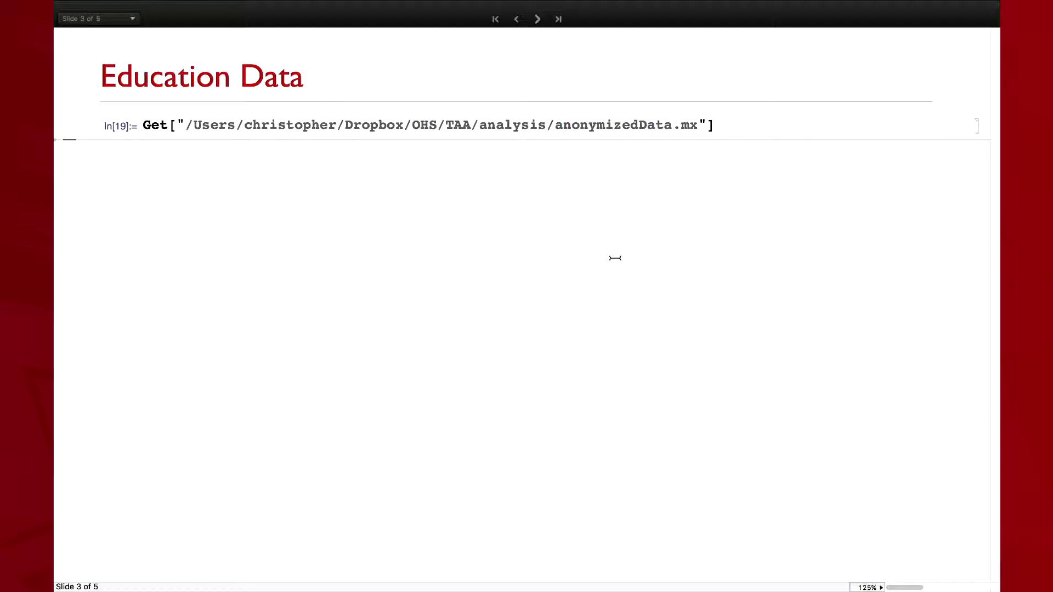
pyautogui.write('classes')
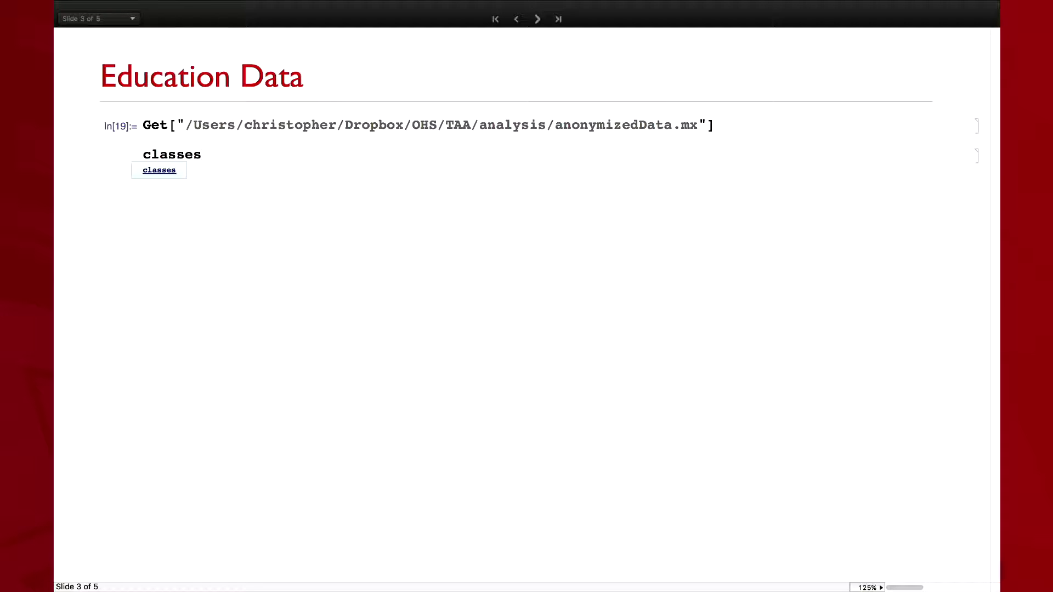
pyautogui.hotkey('shift', 'Return')
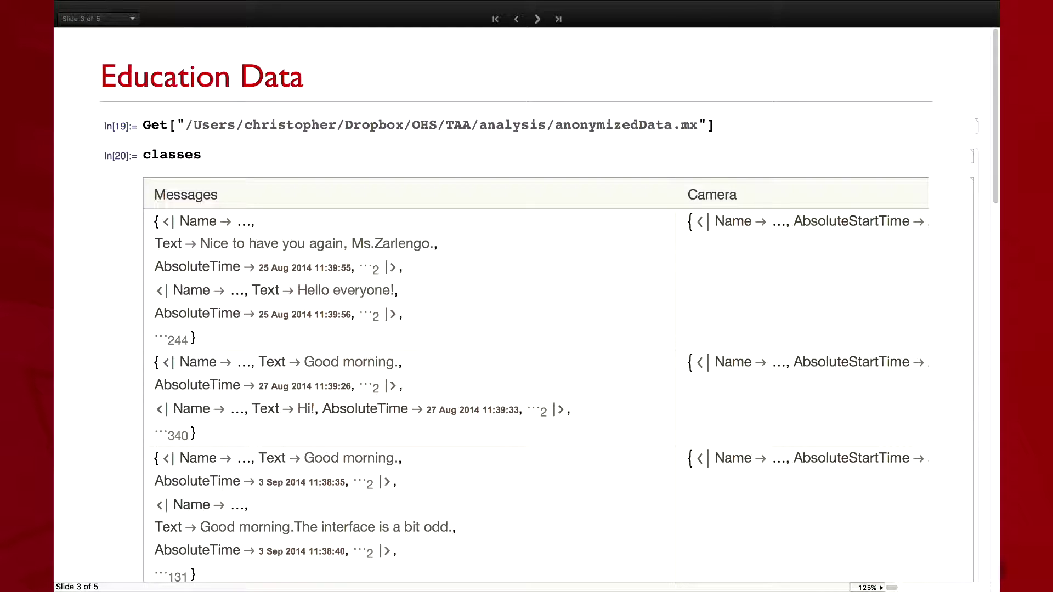
# Extend the classes query to classes[16] and evaluate it to show only class 16.
pyautogui.hscroll(10, 407, 232)
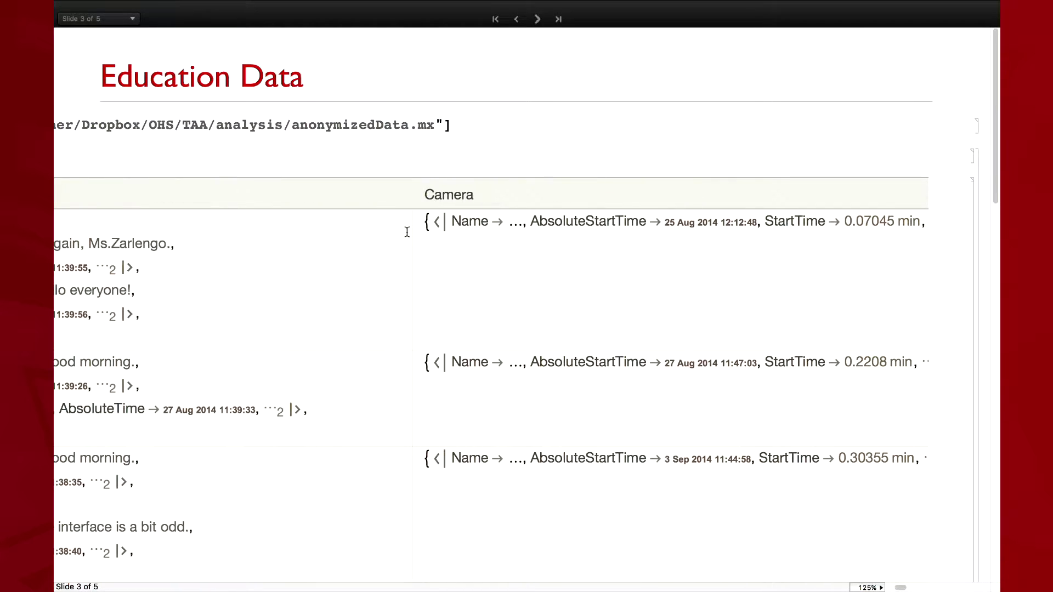
pyautogui.hscroll(-10, 407, 232)
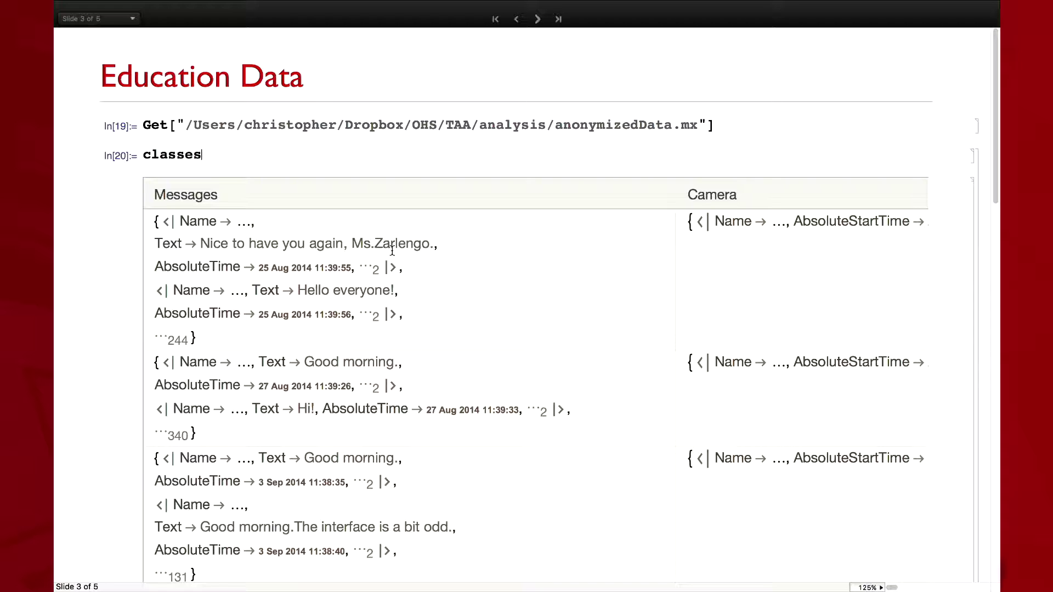
pyautogui.scroll(-10, 392, 250)
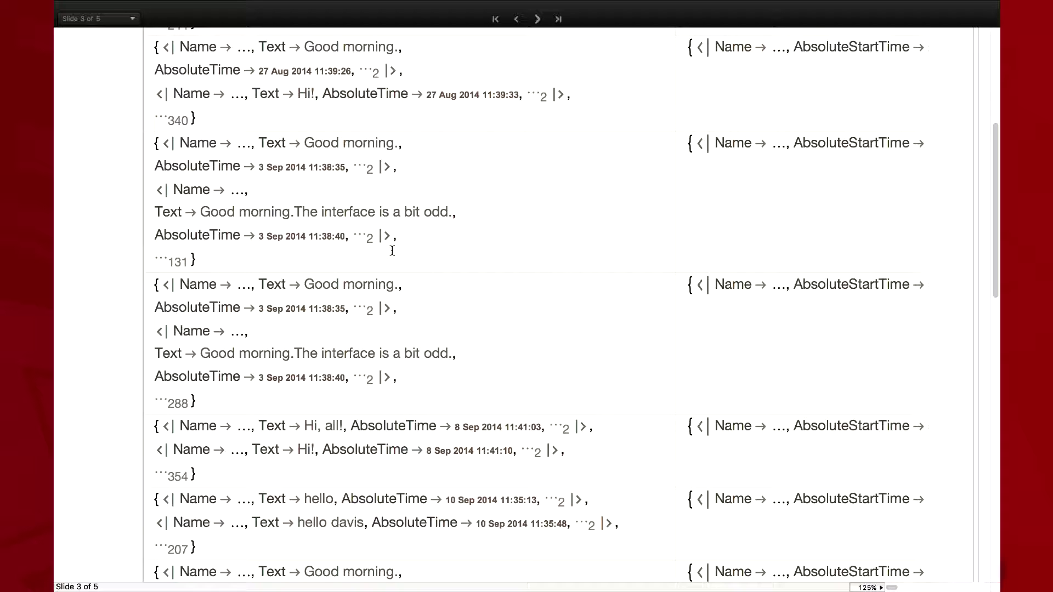
pyautogui.scroll(10, 392, 250)
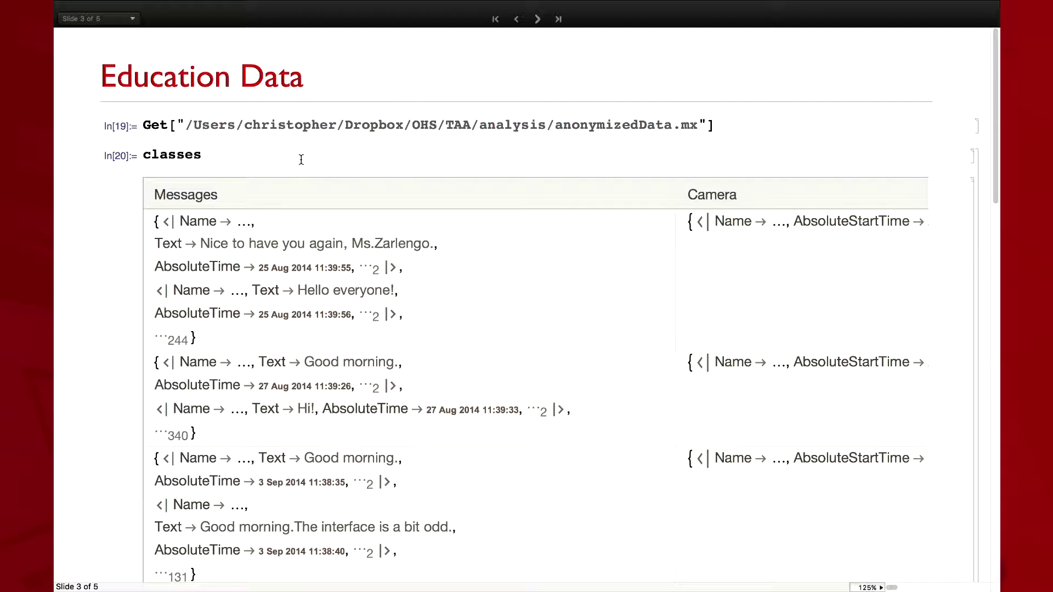
pyautogui.write('[16')
pyautogui.hotkey('shift', 'Return')
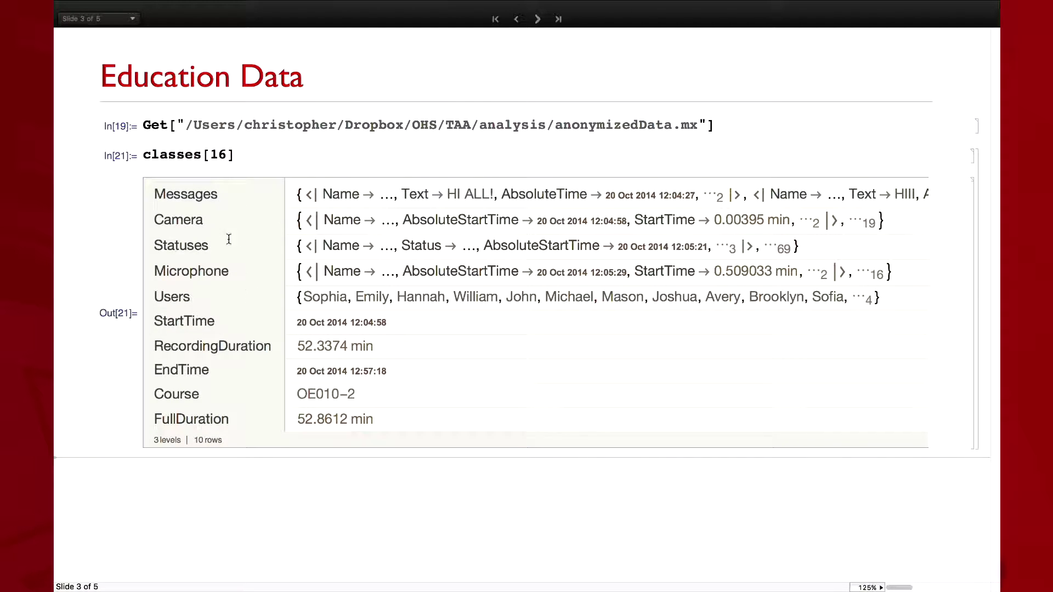
# Extend the query to classes[16, "Messages"] and evaluate it to list the class's chat messages.
pyautogui.doubleClick(196, 192)
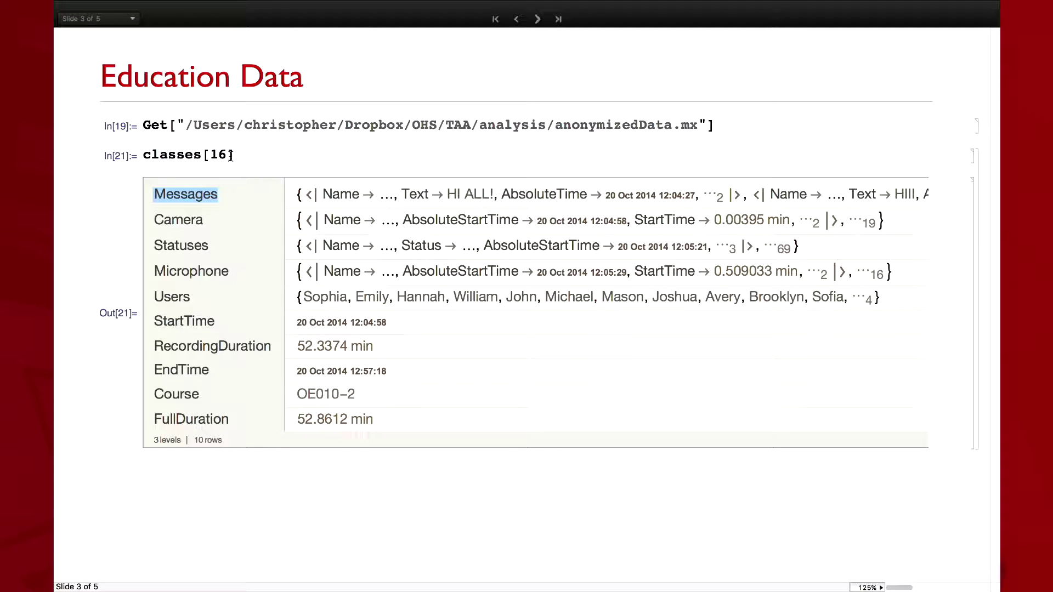
pyautogui.press('Left')
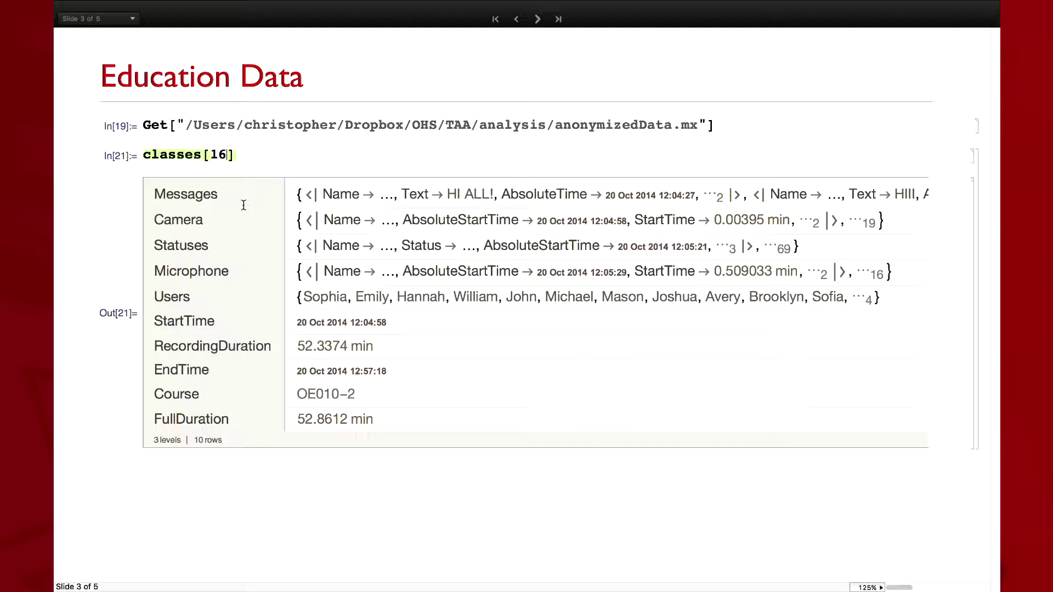
pyautogui.write(', "Messages')
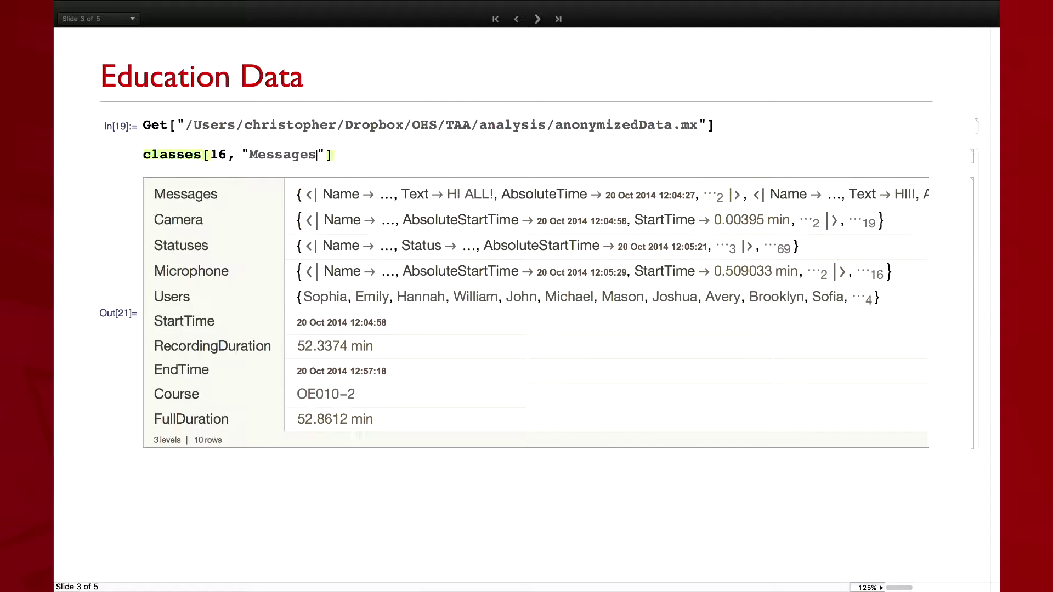
pyautogui.hotkey('shift', 'Return')
pyautogui.scroll(-3, 527, 329)
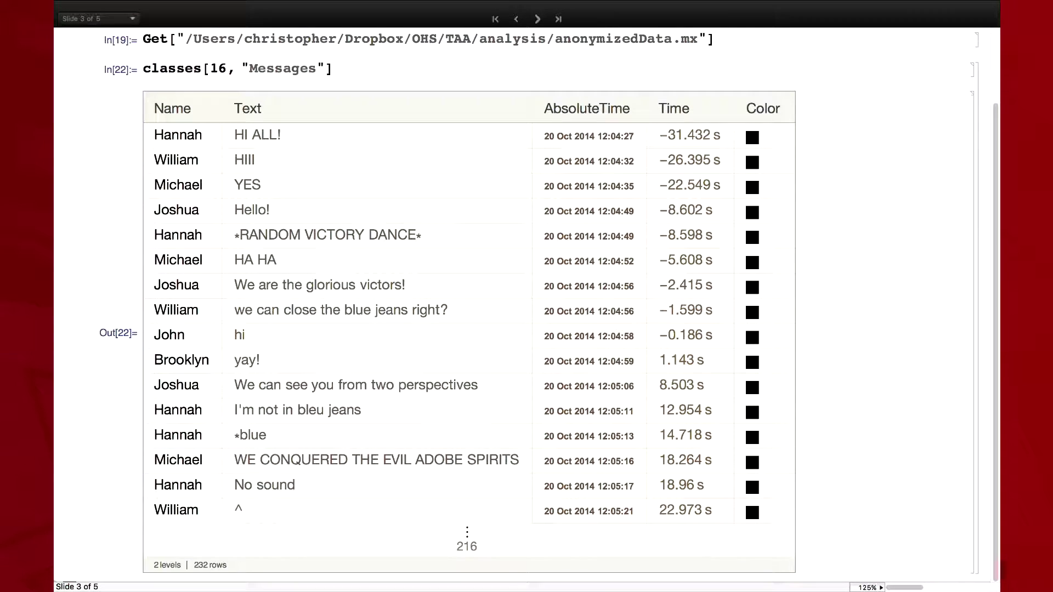
pyautogui.scroll(3, 526, 329)
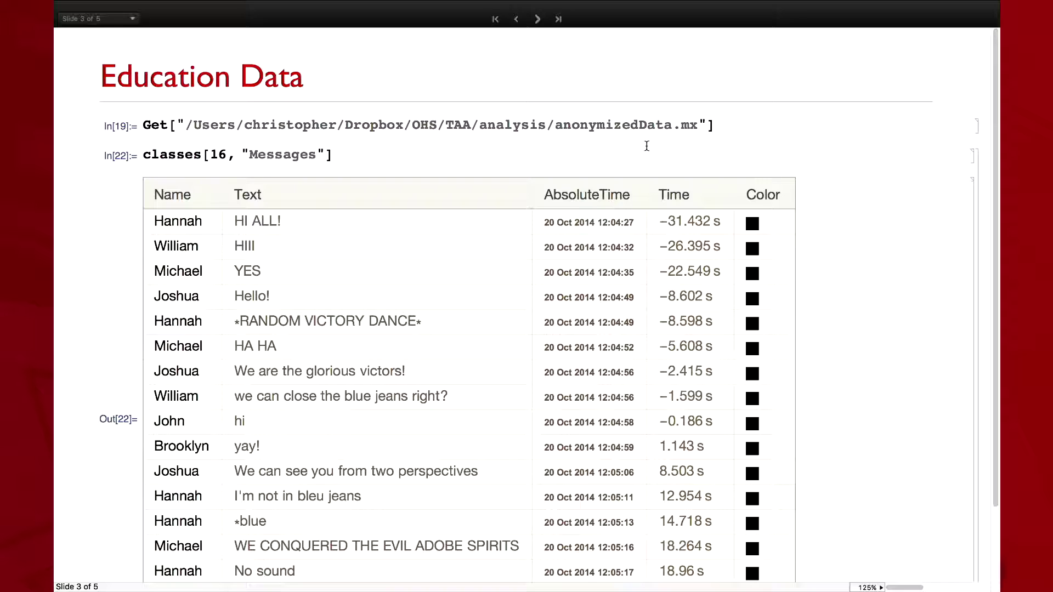
# Extend the query to classes[16, "Messages", All, "Name"] and evaluate it to extract the message senders.
pyautogui.click(353, 155)
pyautogui.doubleClick(215, 157)
pyautogui.moveTo(160, 222); pyautogui.dragTo(199, 338)
pyautogui.click(199, 340)
pyautogui.click(228, 157)
pyautogui.click(327, 155)
pyautogui.write(', All,')
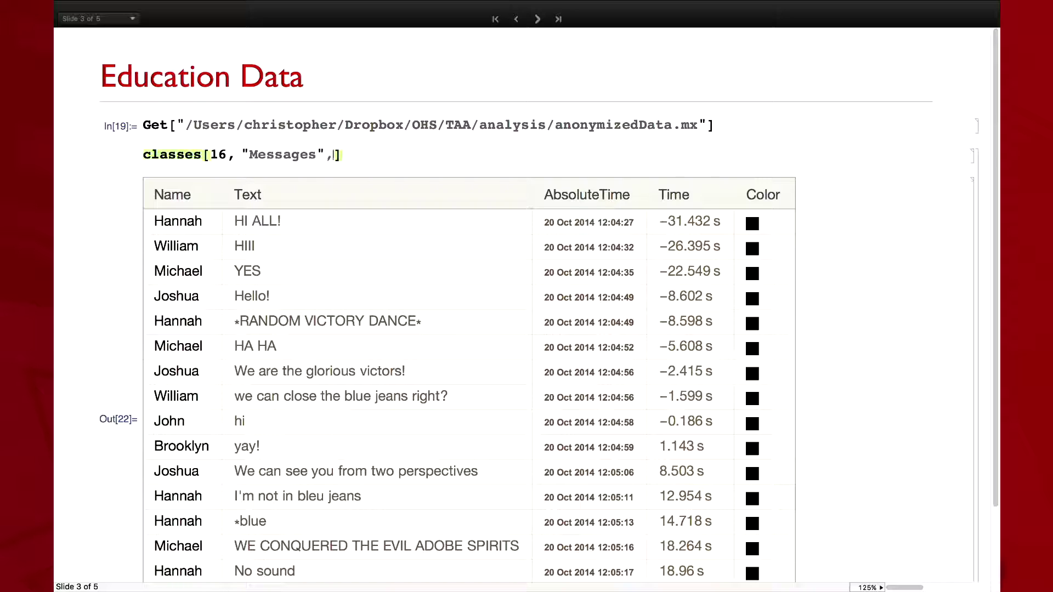
pyautogui.write(' "Name"')
pyautogui.hotkey('shift', 'Return')
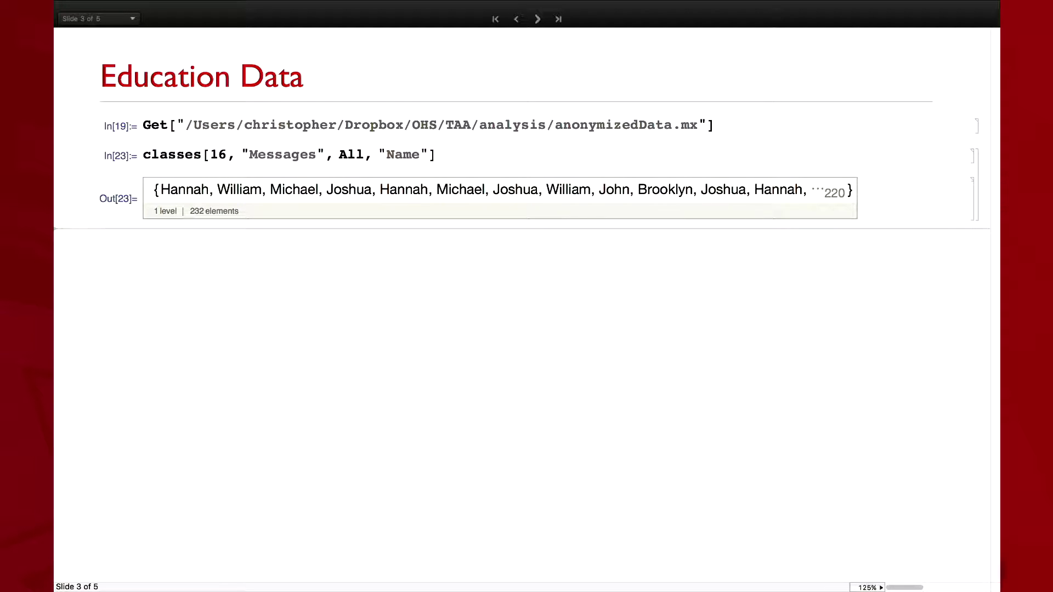
# Replace All with Counts in the class 16 query and evaluate it to count messages per sender.
pyautogui.doubleClick(346, 155)
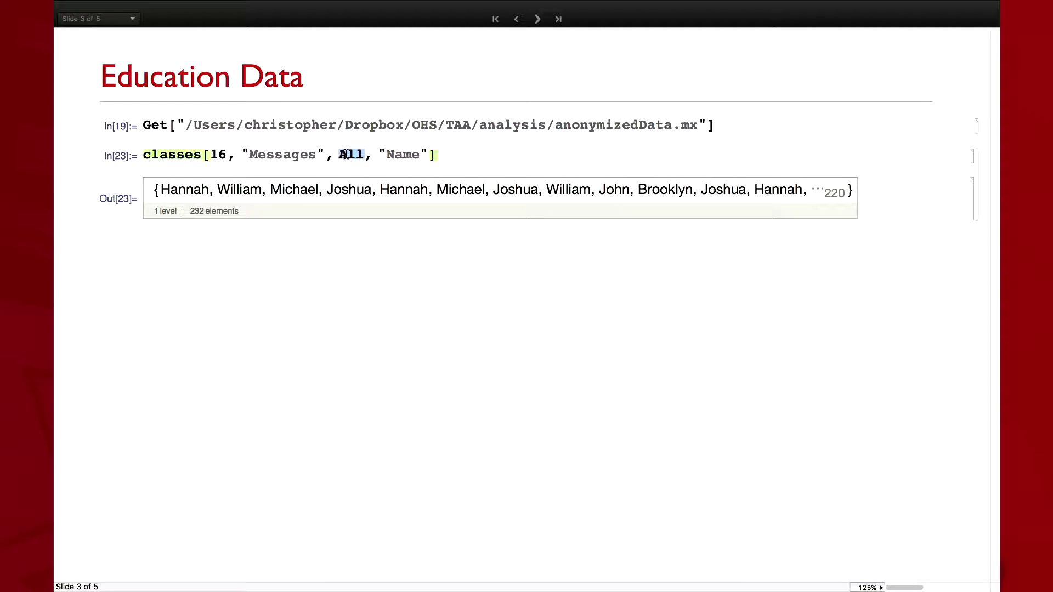
pyautogui.write('Counts')
pyautogui.hotkey('shift', 'Return')
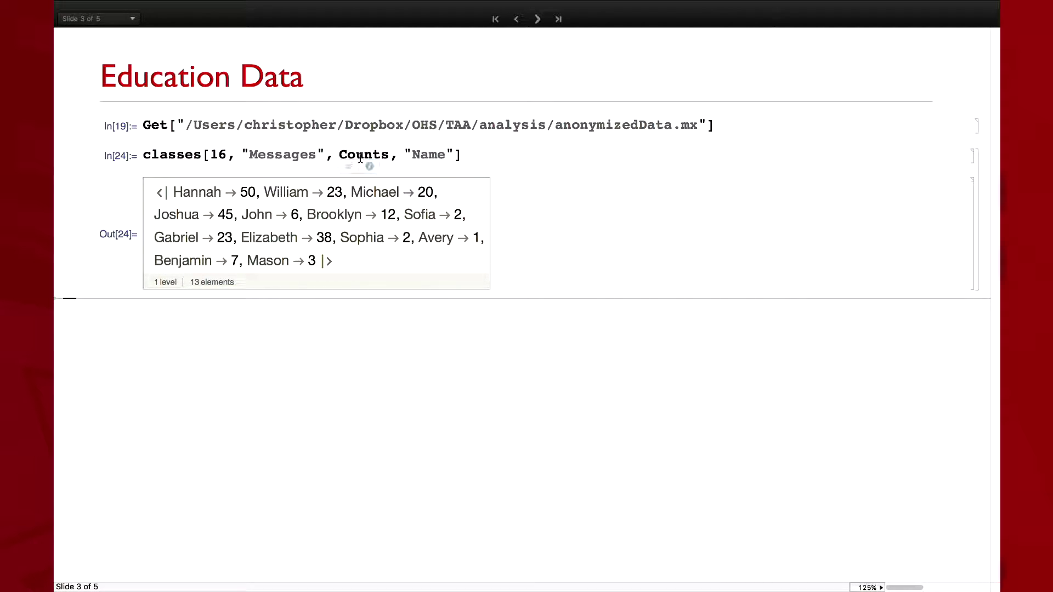
pyautogui.moveTo(172, 193); pyautogui.dragTo(257, 198)
pyautogui.click(256, 198)
pyautogui.doubleClick(198, 194)
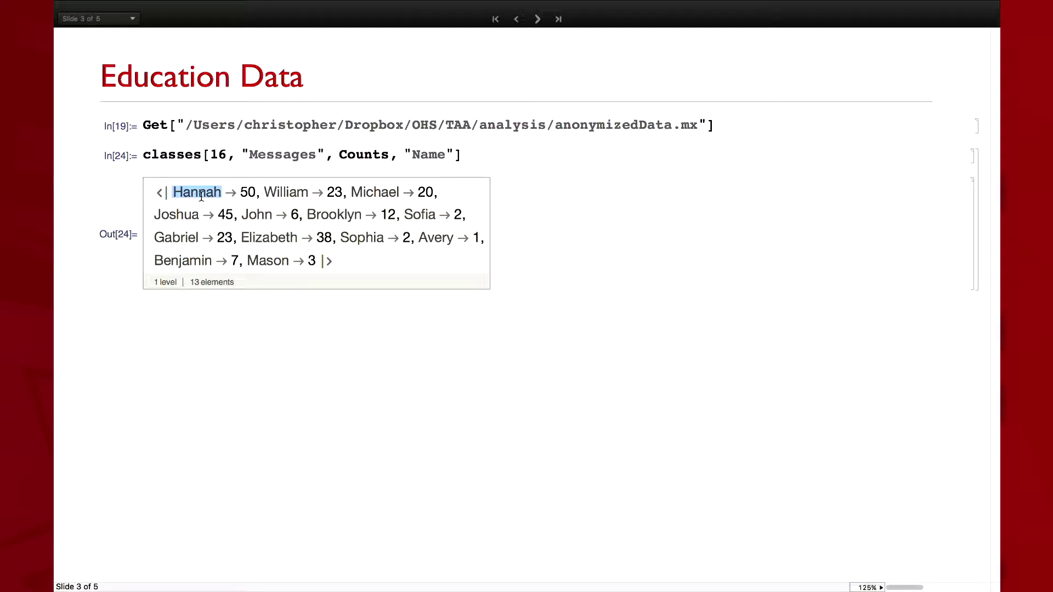
pyautogui.doubleClick(286, 195)
pyautogui.click(301, 298)
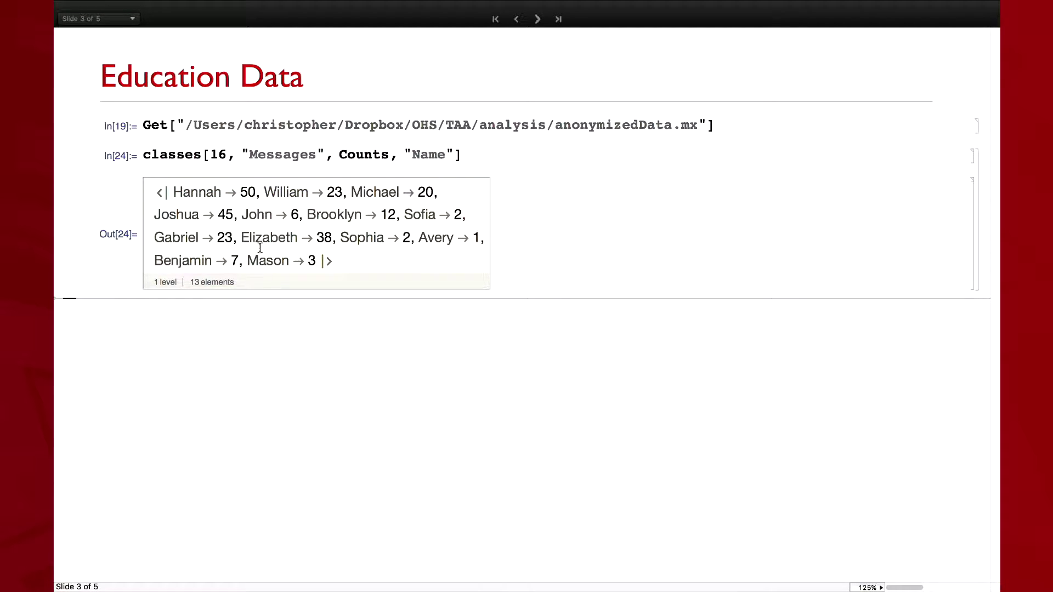
pyautogui.doubleClick(248, 192)
pyautogui.click(322, 378)
pyautogui.click(324, 160)
pyautogui.click(228, 158)
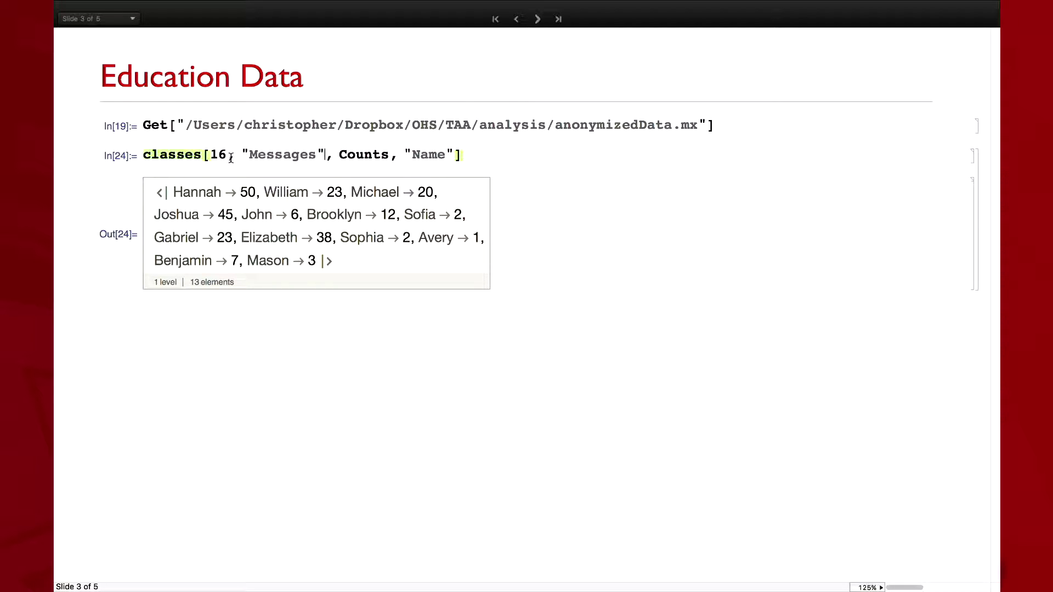
pyautogui.write('/*')
pyautogui.write(' Histogram')
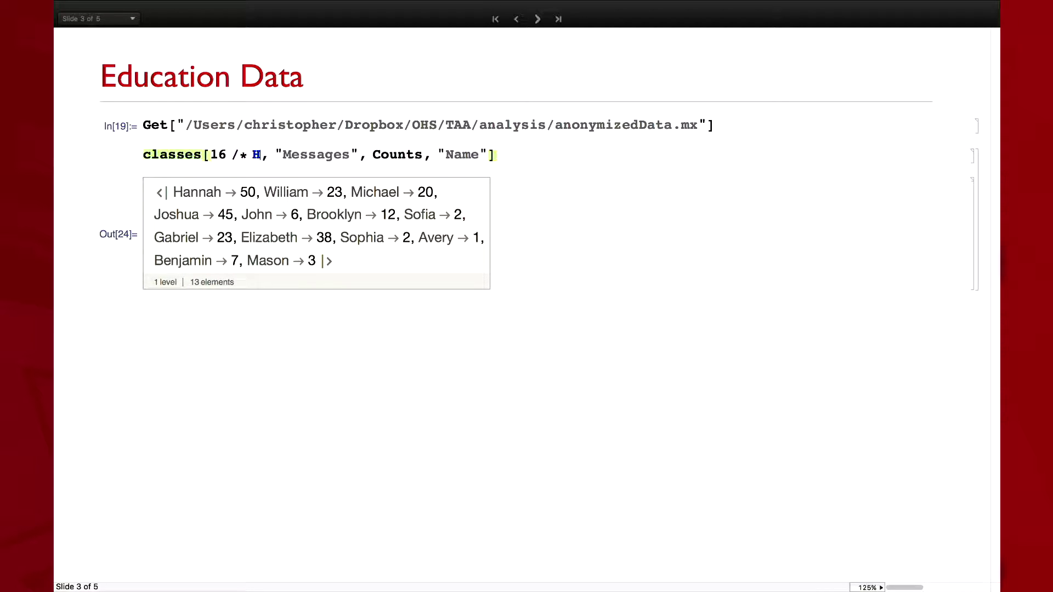
pyautogui.click(306, 356)
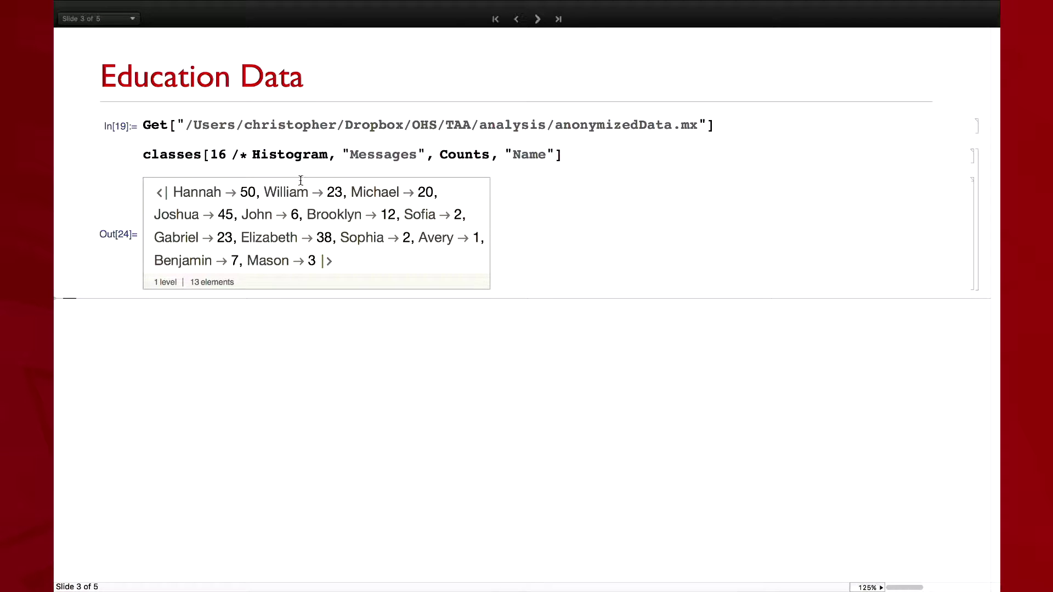
pyautogui.doubleClick(282, 158)
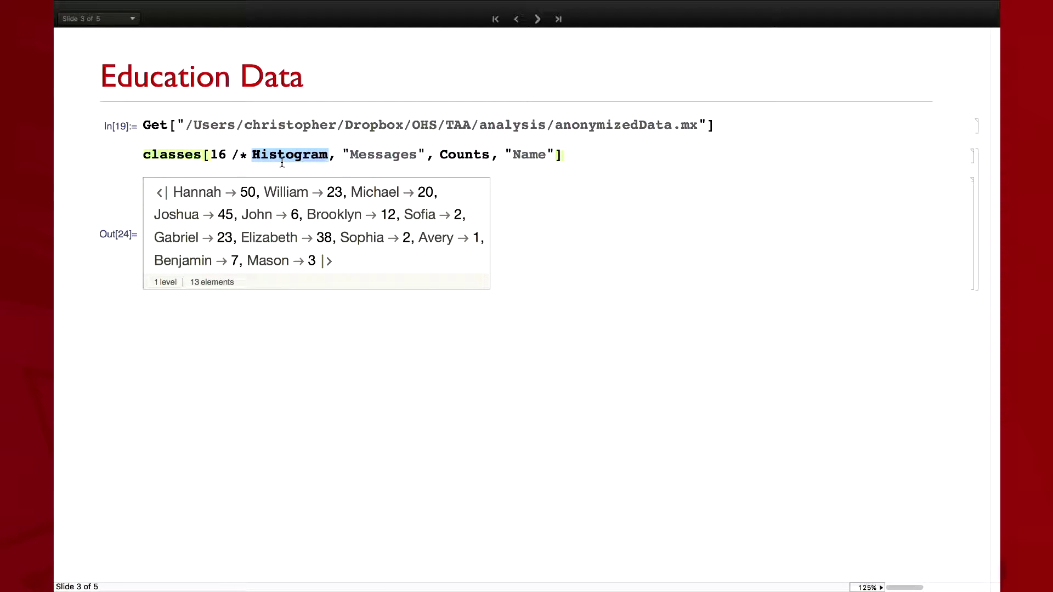
pyautogui.press('BackSpace')
pyautogui.press('BackSpace')
pyautogui.press('BackSpace')
pyautogui.press('BackSpace')
pyautogui.press('BackSpace')
# Add /* Histogram after "Messages" in the class 16 query and evaluate it to plot the sender counts.
pyautogui.write('/* Histog')
pyautogui.press('Return')
pyautogui.doubleClick(364, 149)
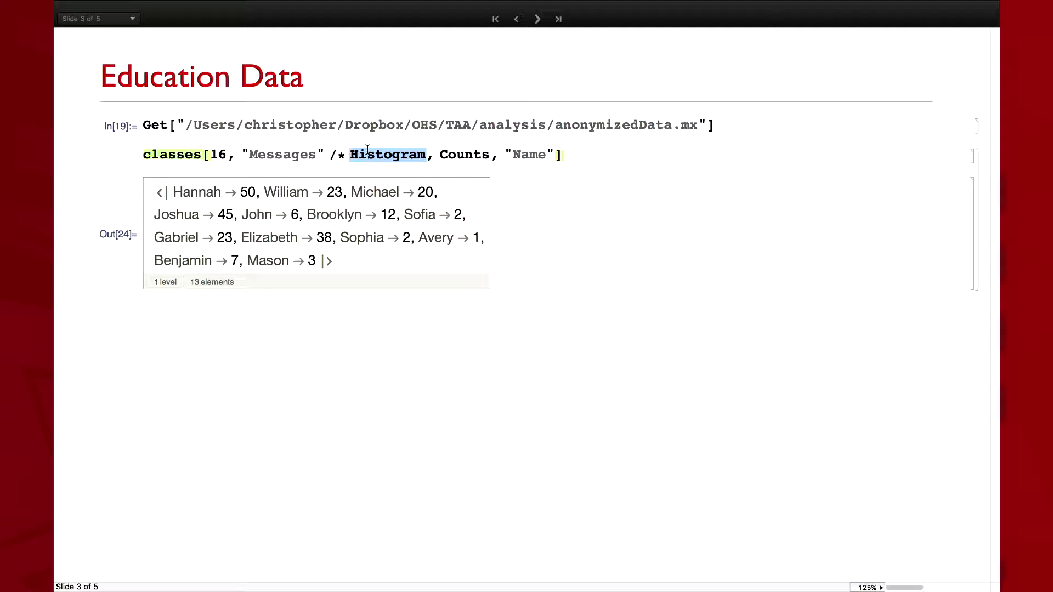
pyautogui.hotkey('shift', 'Return')
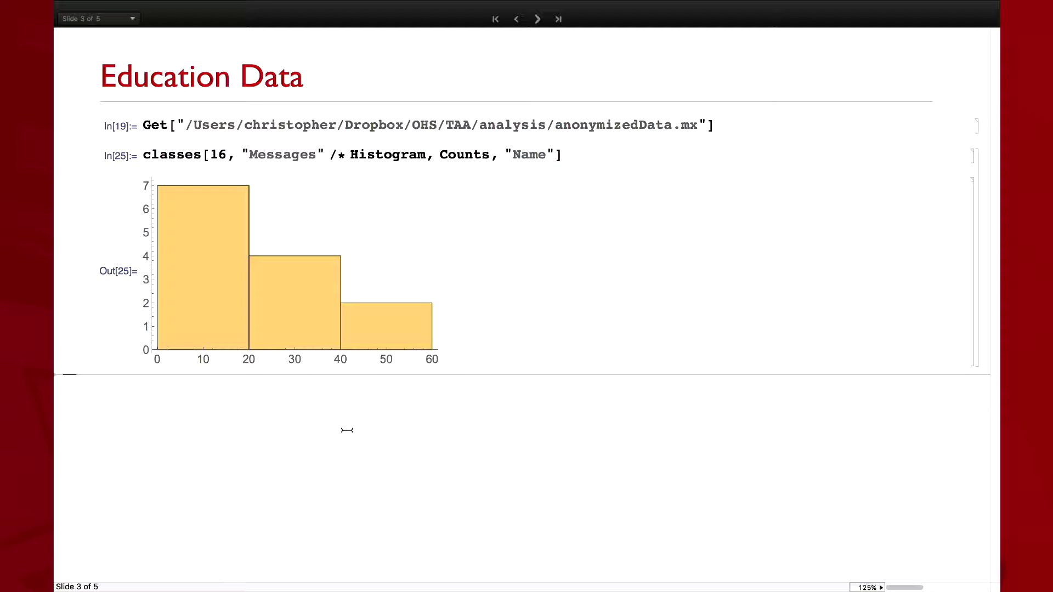
# Evaluate messages in a new cell below the histogram to display the full messages dataset.
pyautogui.click(346, 430)
pyautogui.write('messages')
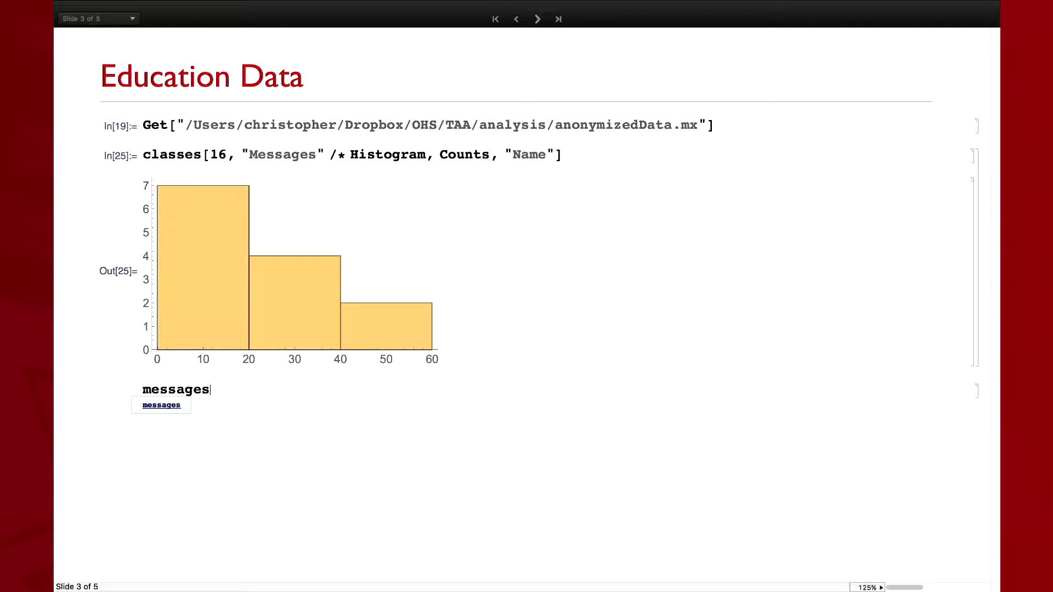
pyautogui.hotkey('shift', 'Return')
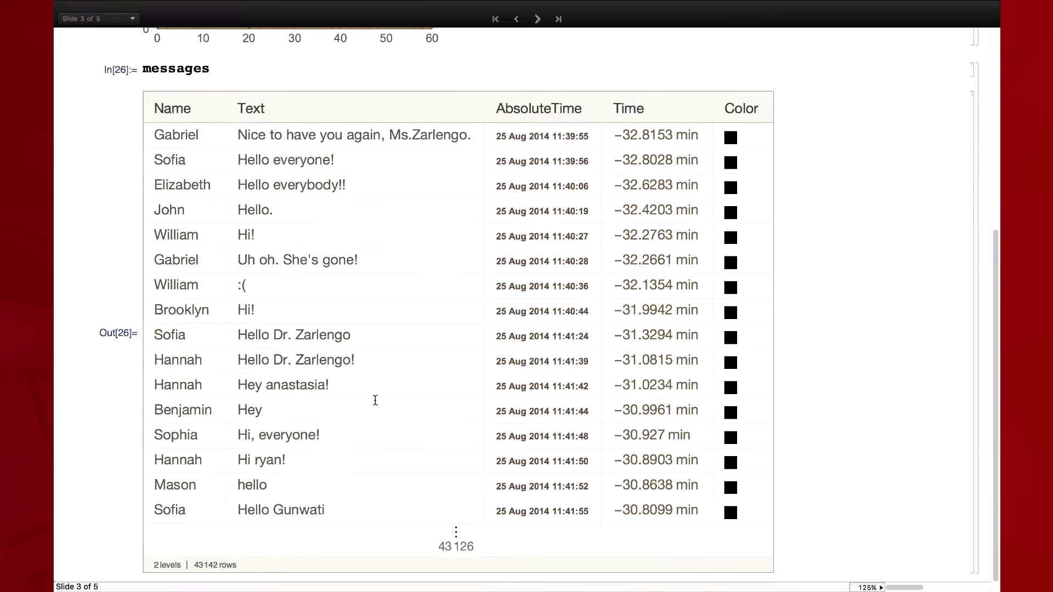
pyautogui.click(198, 569)
pyautogui.click(211, 580)
# Extend the new query to messages[All, "Name"] and evaluate it to extract every message's sender.
pyautogui.scroll(3, 211, 580)
pyautogui.click(248, 228)
pyautogui.write('[]')
pyautogui.press('Left')
pyautogui.write('All, ""')
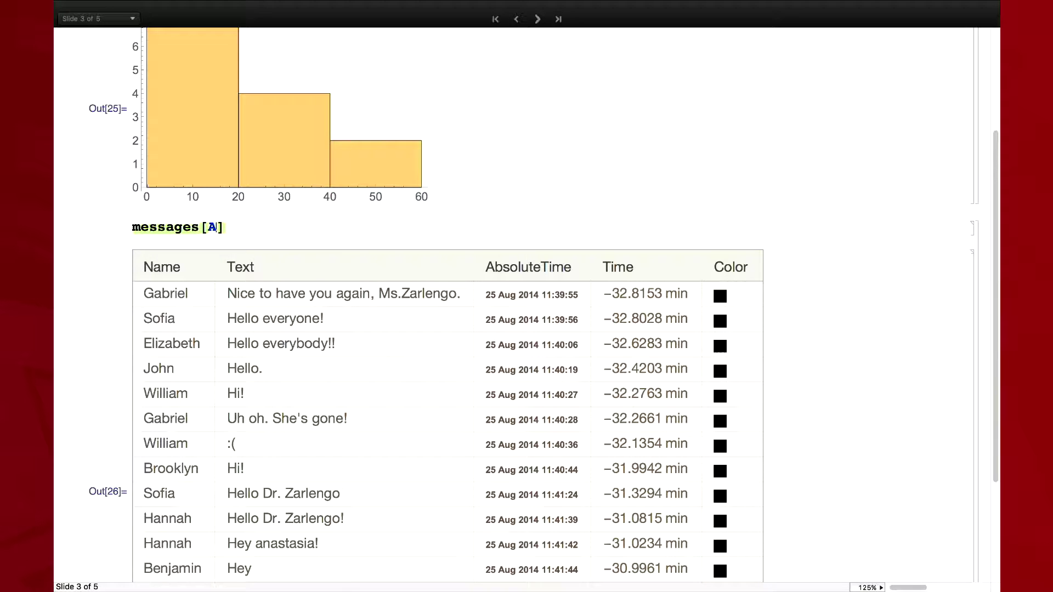
pyautogui.write('Name')
pyautogui.hotkey('shift', 'Return')
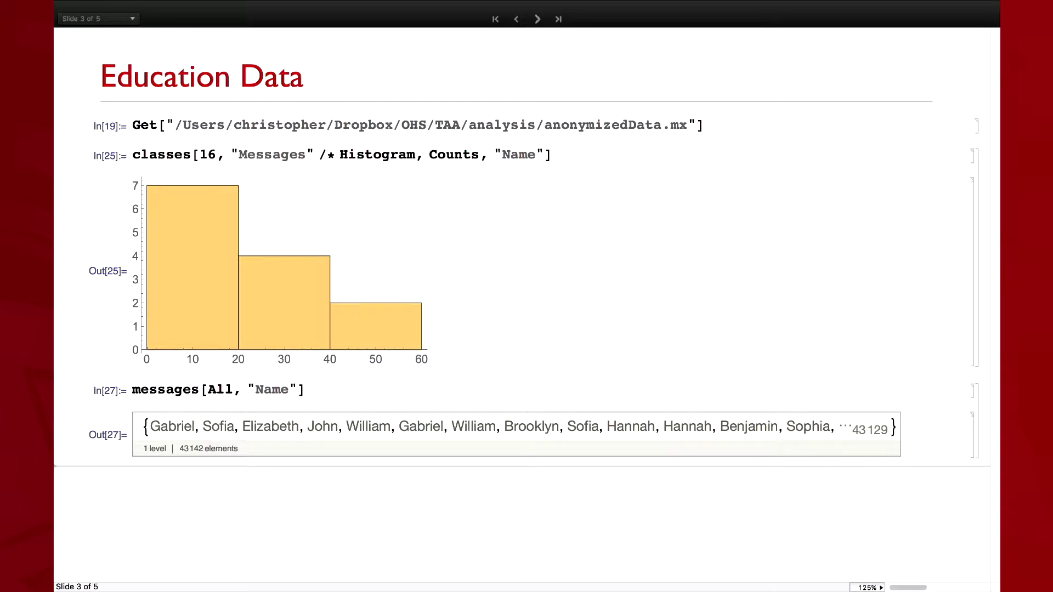
# Replace All with Counts in the messages query and evaluate it to count all messages per sender.
pyautogui.doubleClick(220, 389)
pyautogui.write('Counts')
pyautogui.hotkey('shift', 'Return')
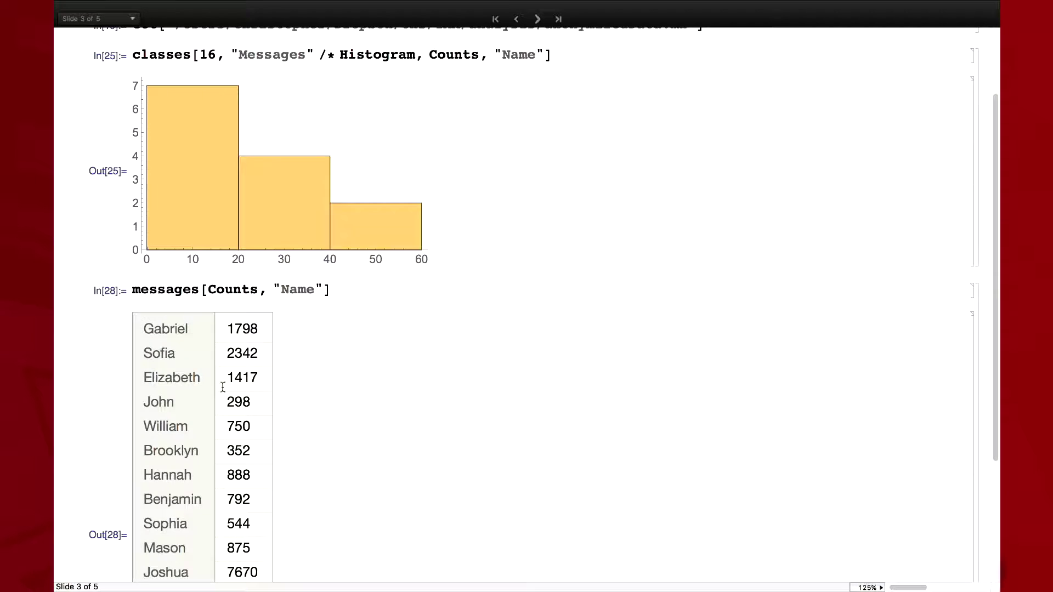
# Add /* Histogram after Counts in the messages query and evaluate it to plot the overall sender counts.
pyautogui.click(262, 291)
pyautogui.write('/* Histogr')
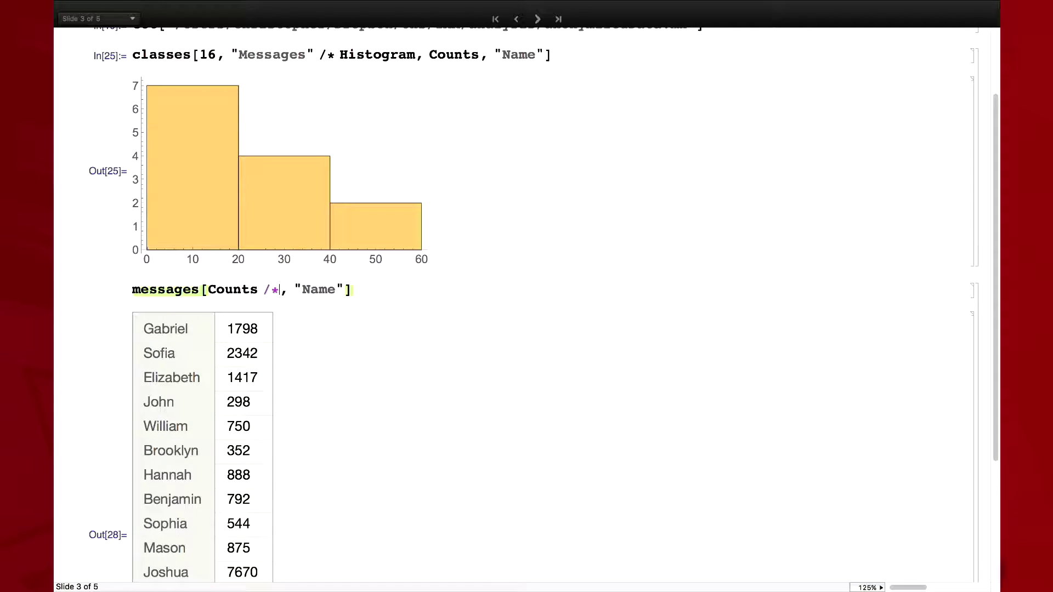
pyautogui.press('Return')
pyautogui.hotkey('shift', 'Return')
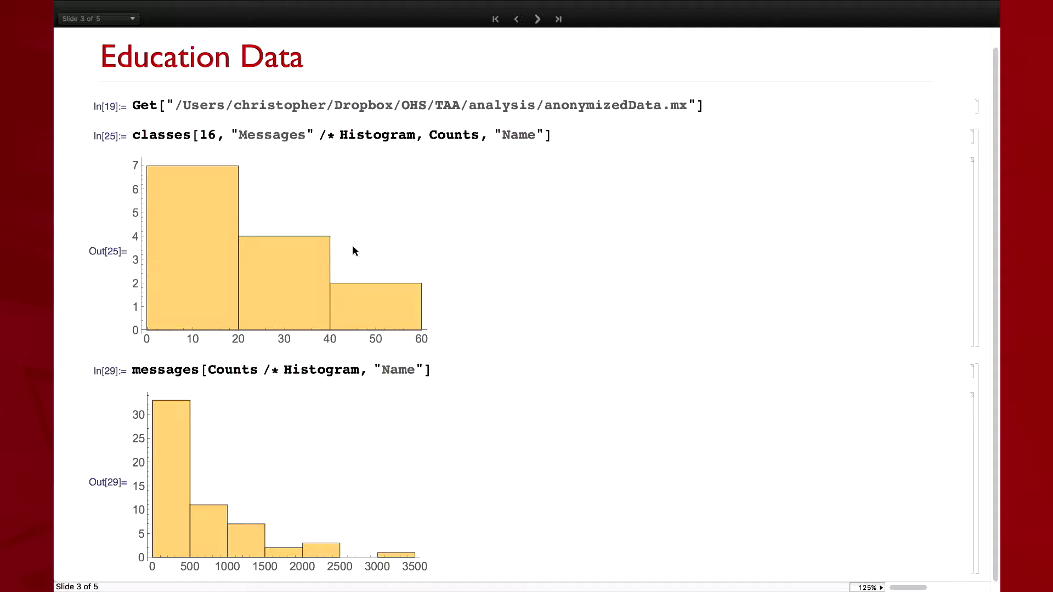
pyautogui.doubleClick(263, 134)
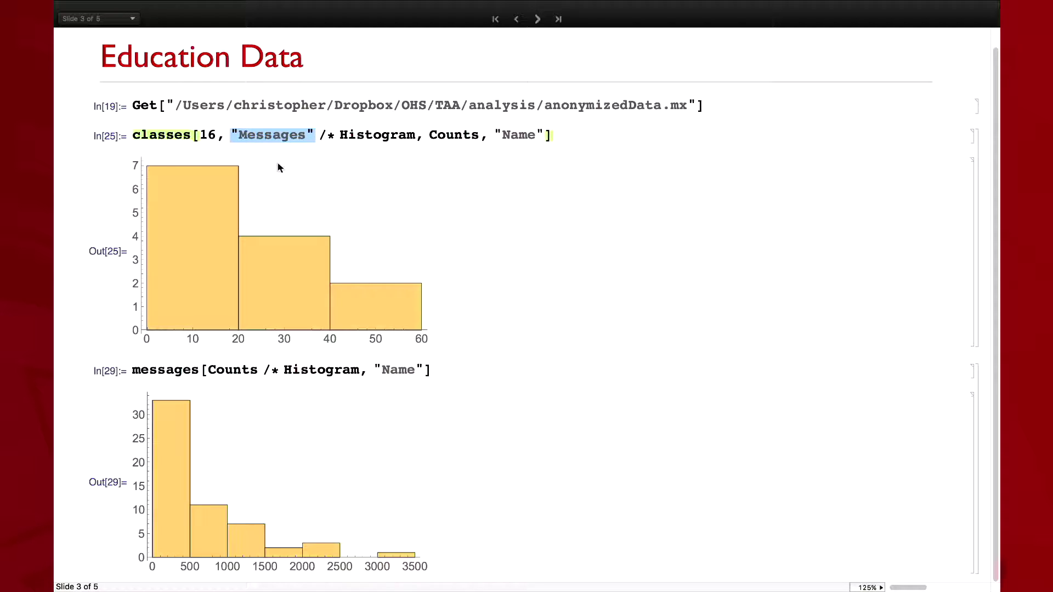
pyautogui.click(305, 188)
pyautogui.click(317, 136)
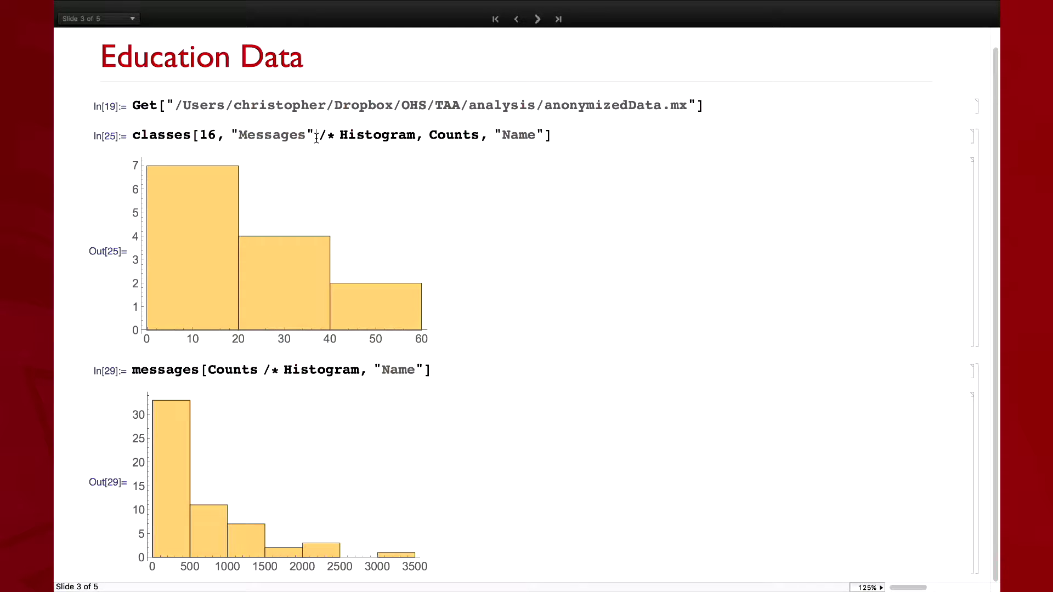
pyautogui.doubleClick(345, 134)
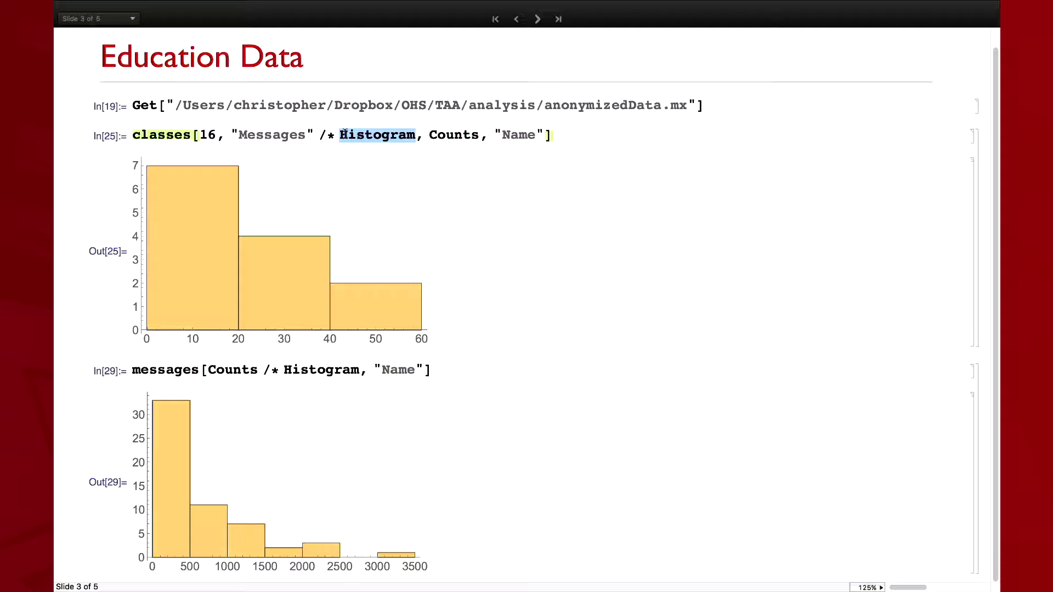
pyautogui.tripleClick(274, 135)
pyautogui.click(382, 134)
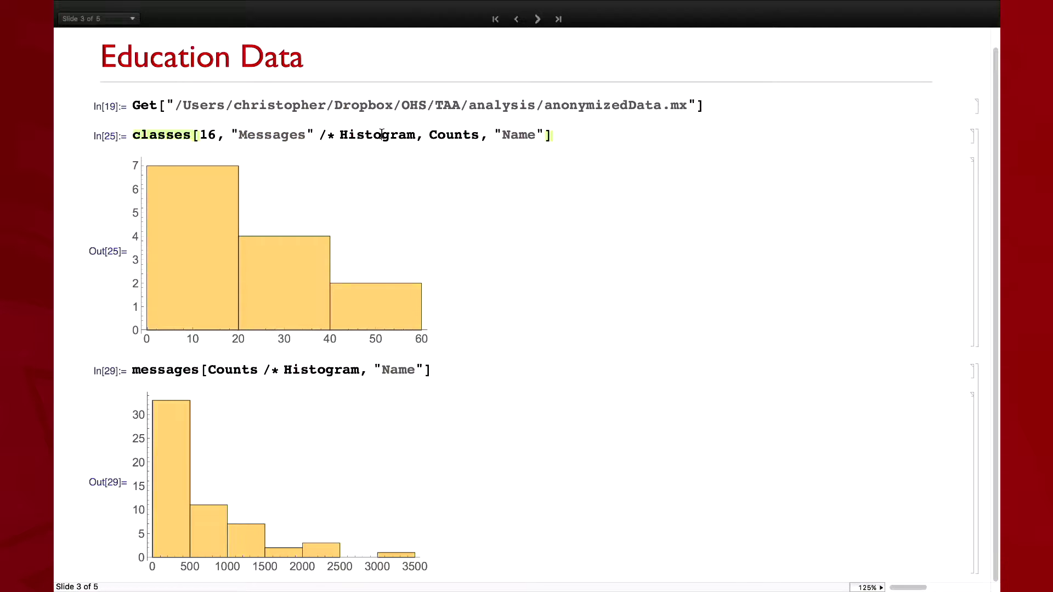
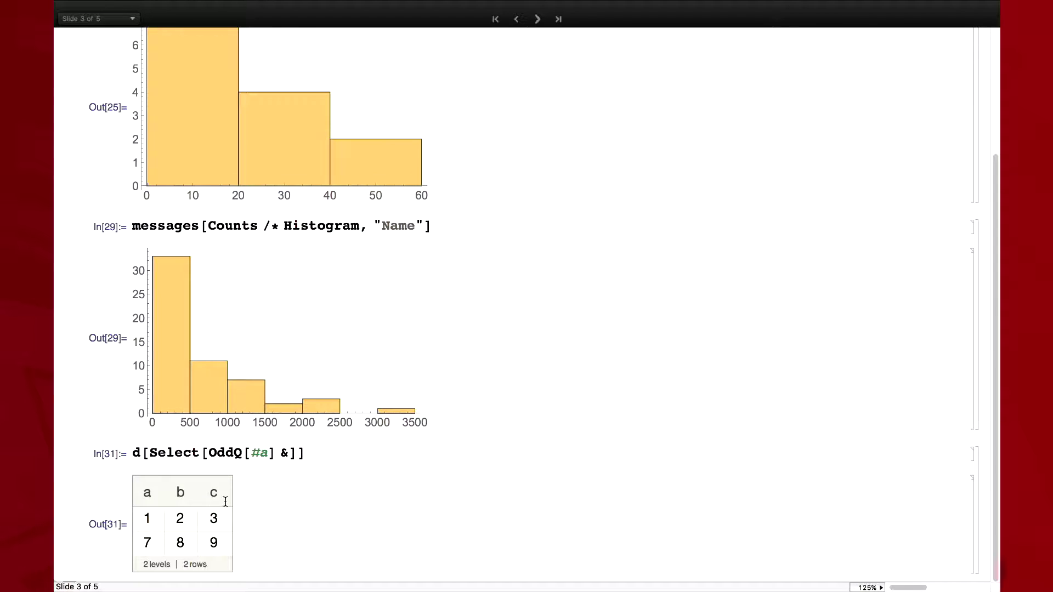
# Add "b" as a second argument to the d[Select[OddQ[#a] &]] query and evaluate it to extract that column from the selected rows.
pyautogui.click(297, 454)
pyautogui.write(', ""')
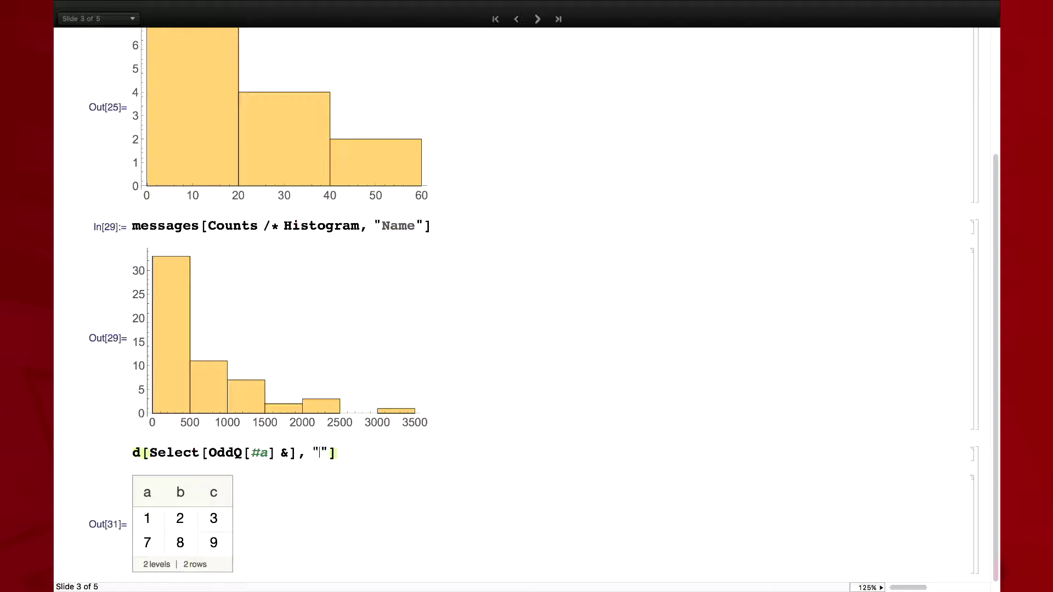
pyautogui.hotkey('shift', 'Return')
pyautogui.click(319, 514)
pyautogui.write('b')
pyautogui.hotkey('shift', 'Return')
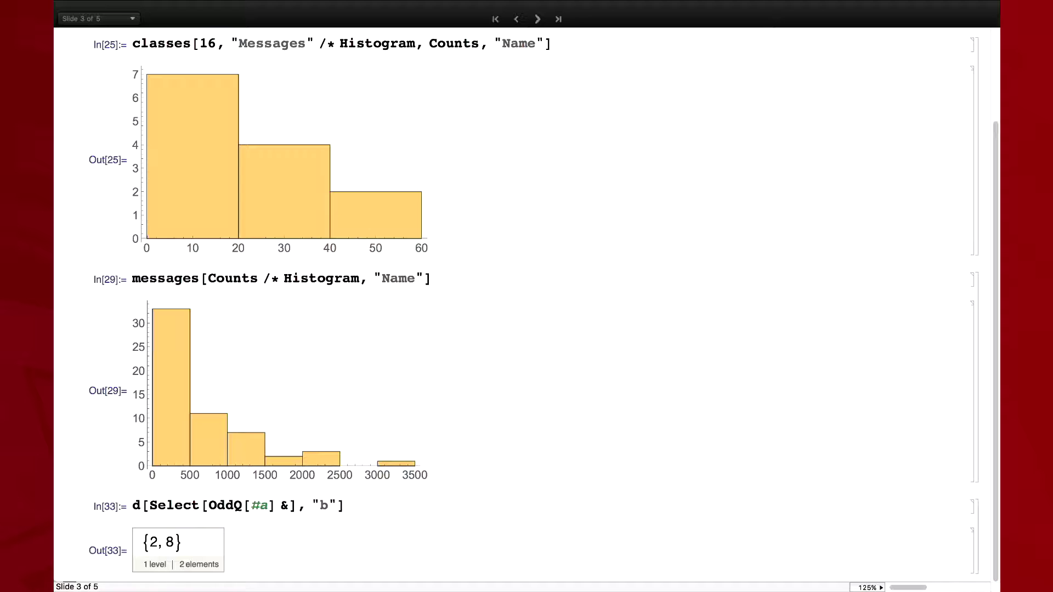
# Evaluate d[All, "b"] in a new cell below to extract column b from every row.
pyautogui.click(174, 570)
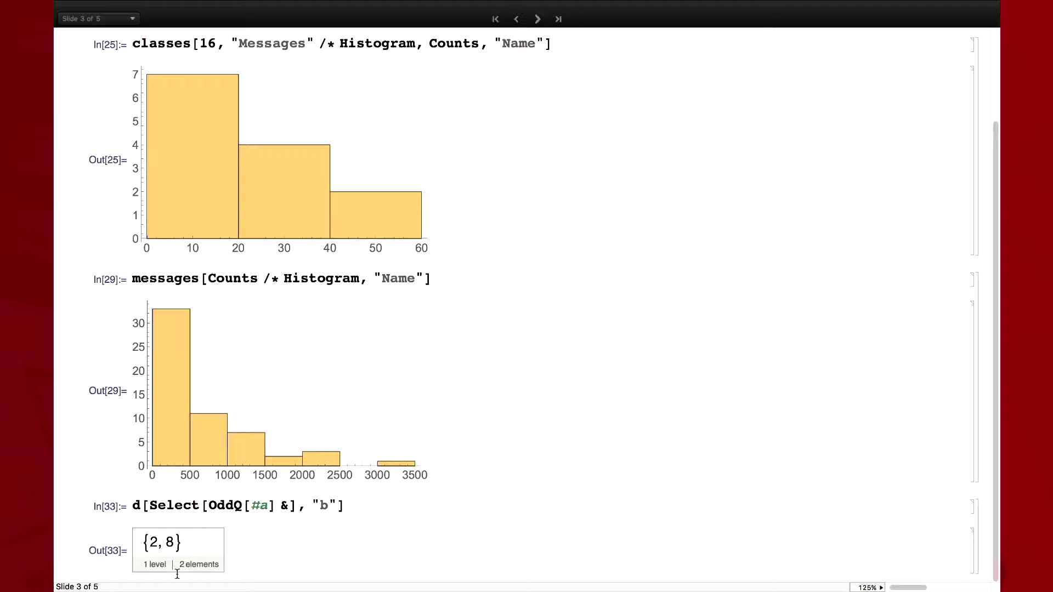
pyautogui.write('d[All')
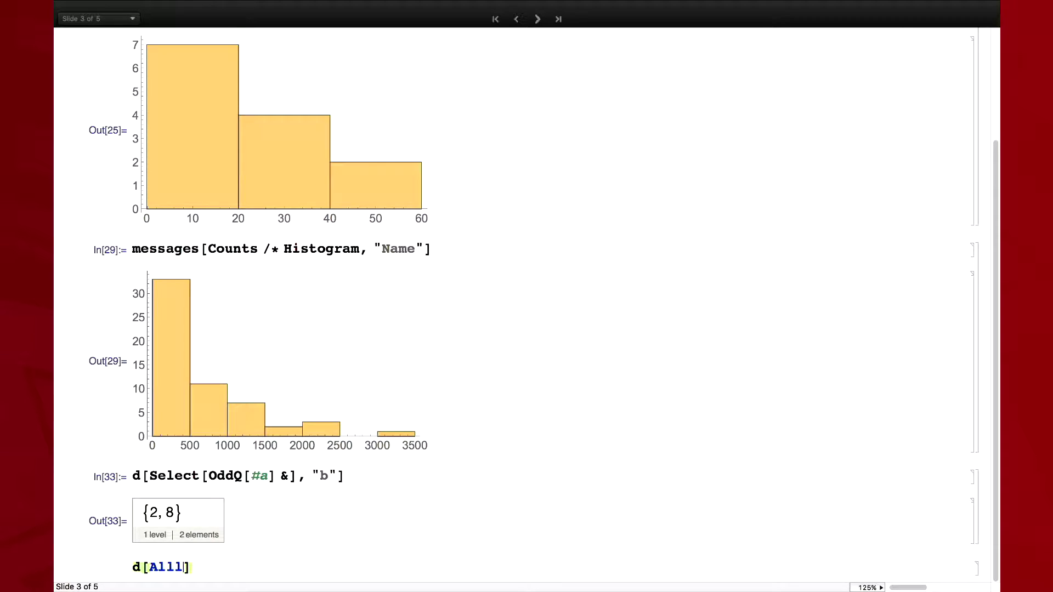
pyautogui.write(', "b')
pyautogui.hotkey('shift', 'Return')
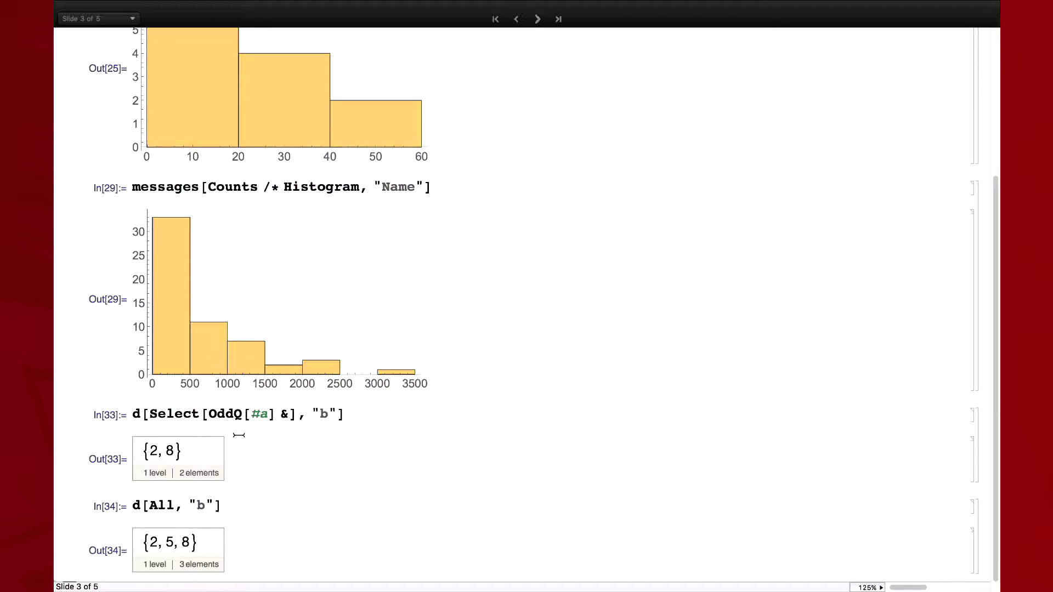
pyautogui.tripleClick(183, 412)
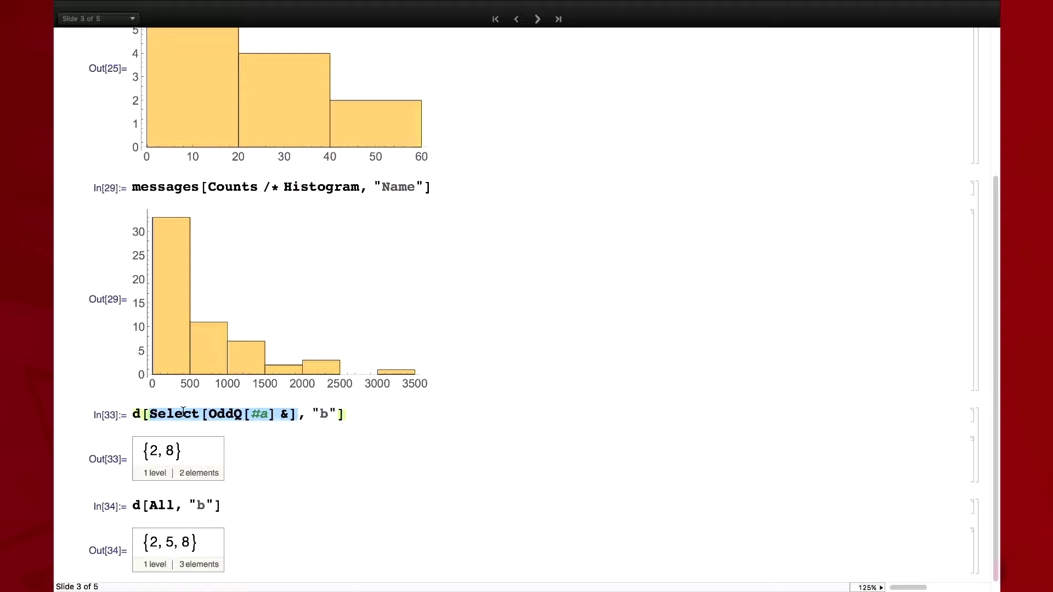
pyautogui.click(166, 416)
pyautogui.tripleClick(166, 416)
pyautogui.tripleClick(321, 414)
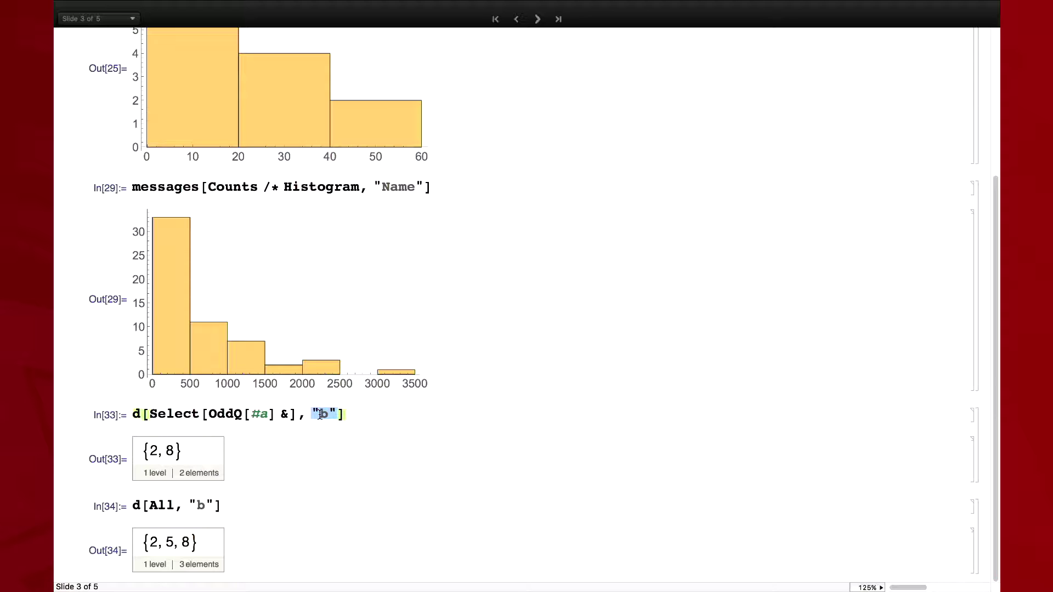
# Evaluate a second copy of d[All, "b"] in a new cell at the end of the notebook.
pyautogui.click(210, 576)
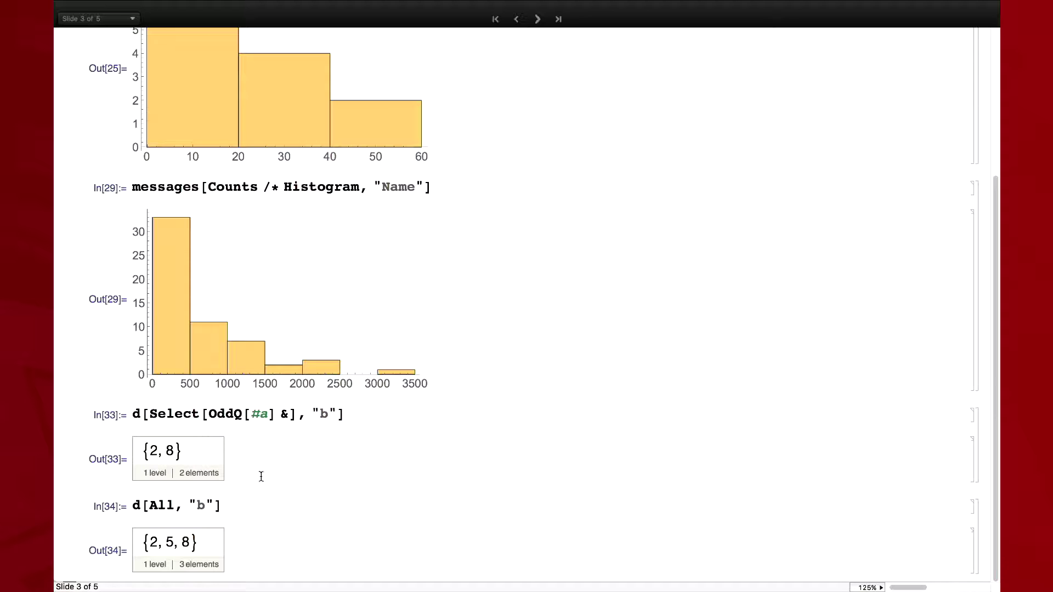
pyautogui.write('d[All, "b')
pyautogui.hotkey('shift', 'Return')
# Replace All with OddQ in the last d query and evaluate it.
pyautogui.doubleClick(162, 504)
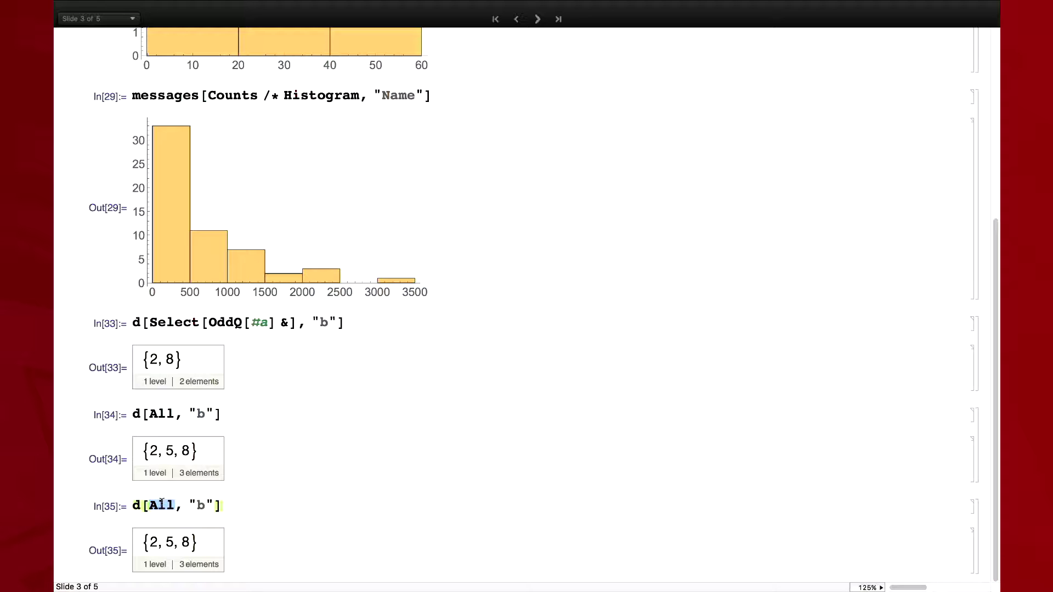
pyautogui.write('OddQ')
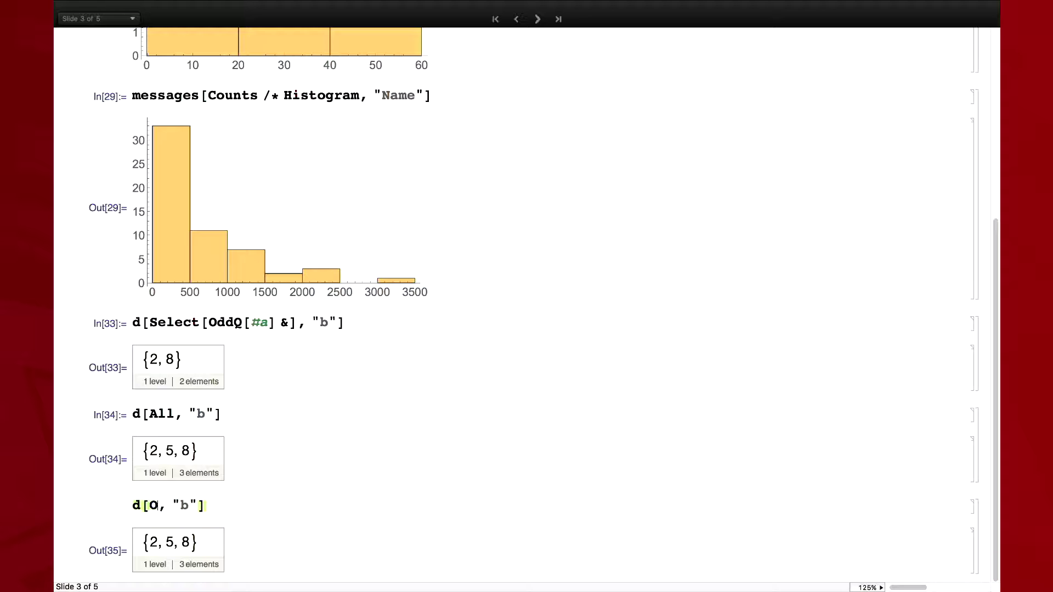
pyautogui.hotkey('shift', 'Return')
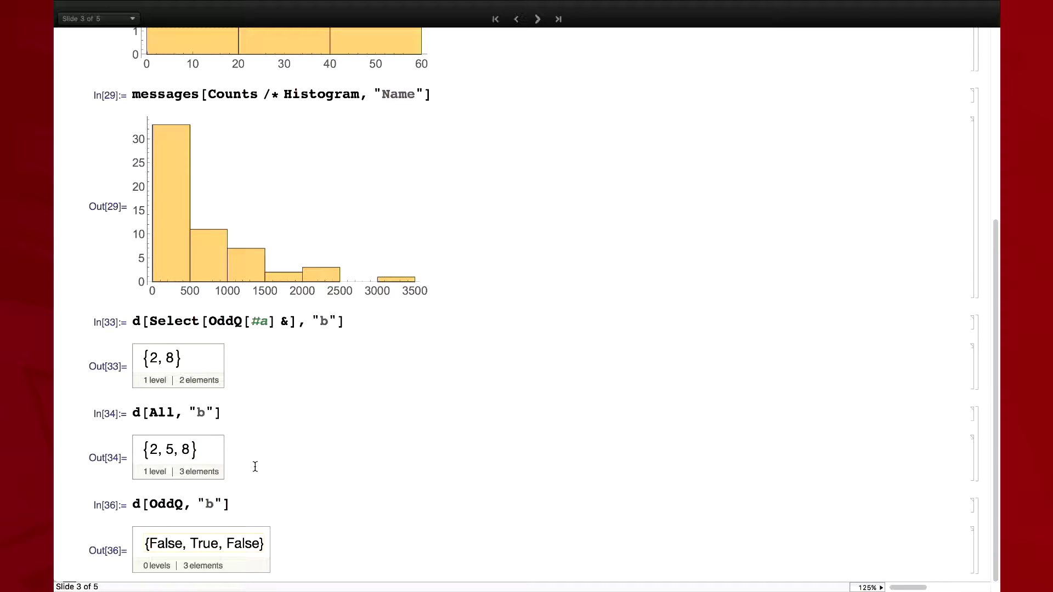
pyautogui.moveTo(261, 537)
pyautogui.click(265, 518)
pyautogui.click(257, 489)
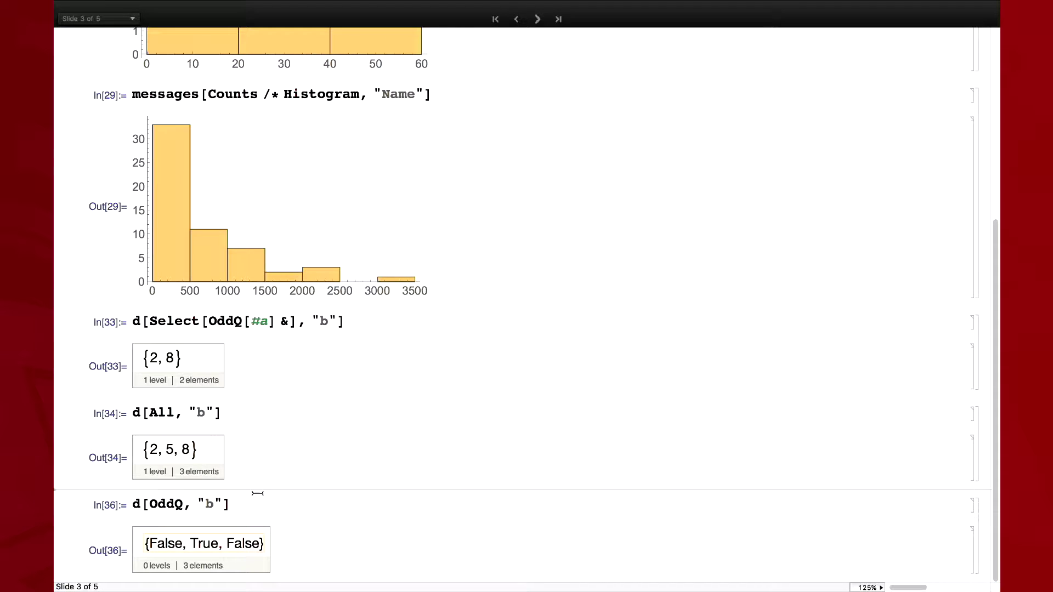
pyautogui.click(208, 500)
pyautogui.doubleClick(208, 500)
pyautogui.click(208, 500)
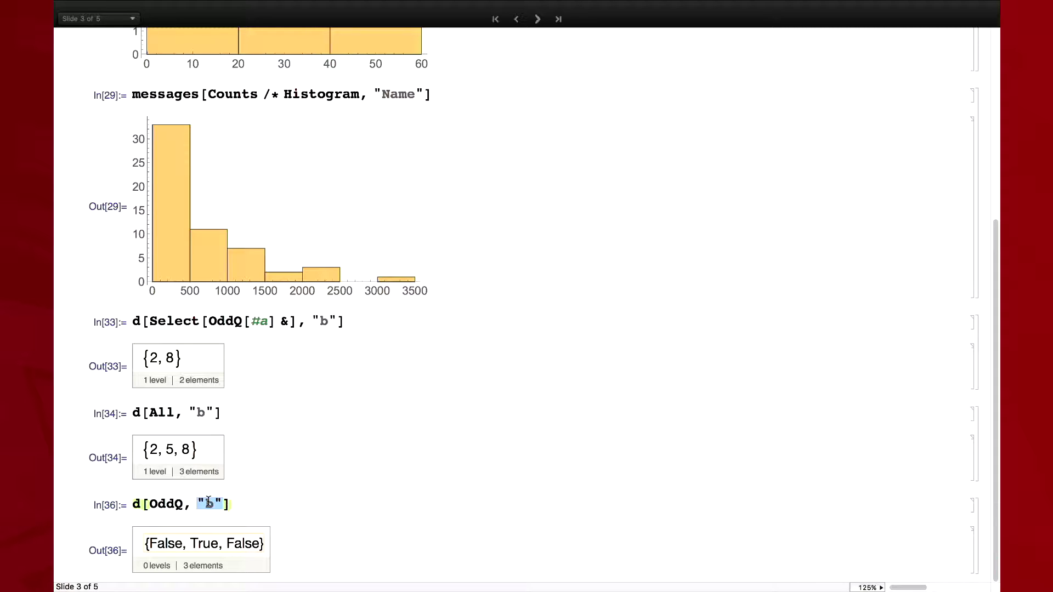
pyautogui.click(209, 502)
# Replace OddQ with Counts in the last d query and evaluate it to count the values in column b.
pyautogui.doubleClick(165, 503)
pyautogui.write('Counts')
pyautogui.hotkey('shift', 'Return')
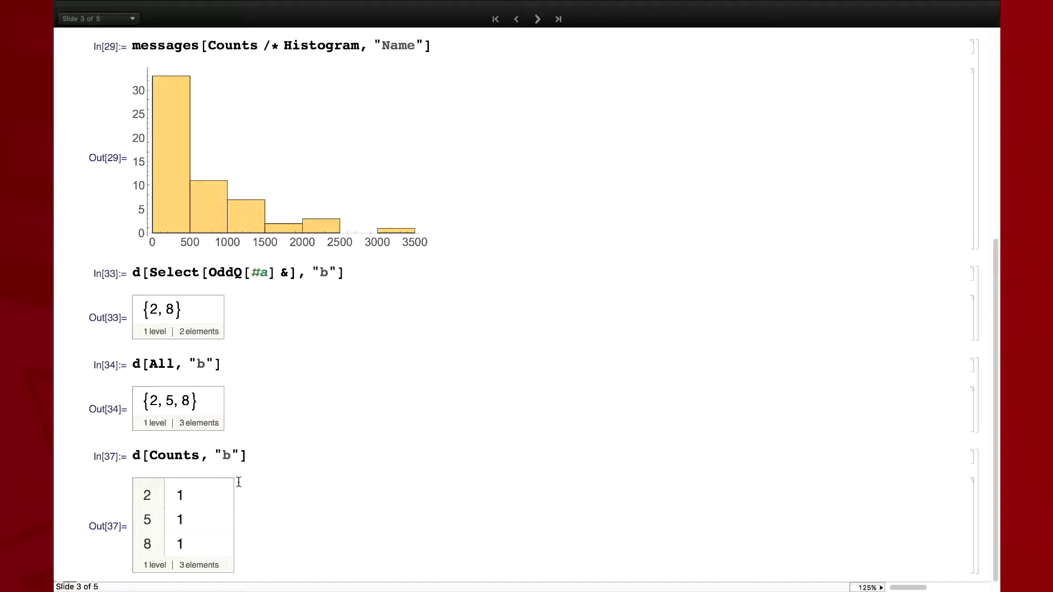
pyautogui.doubleClick(186, 457)
pyautogui.click(225, 456)
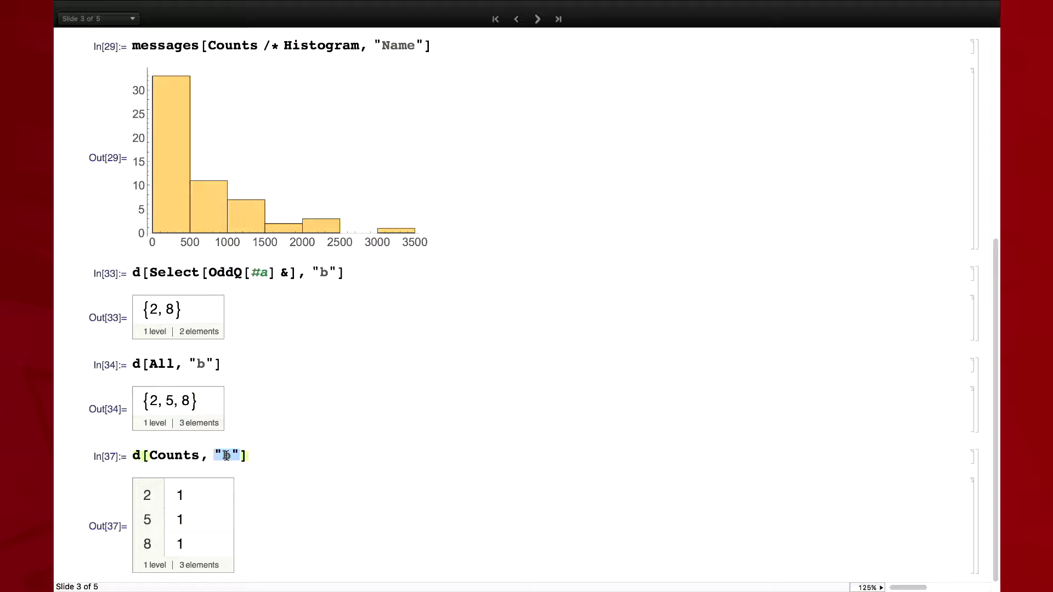
pyautogui.click(224, 446)
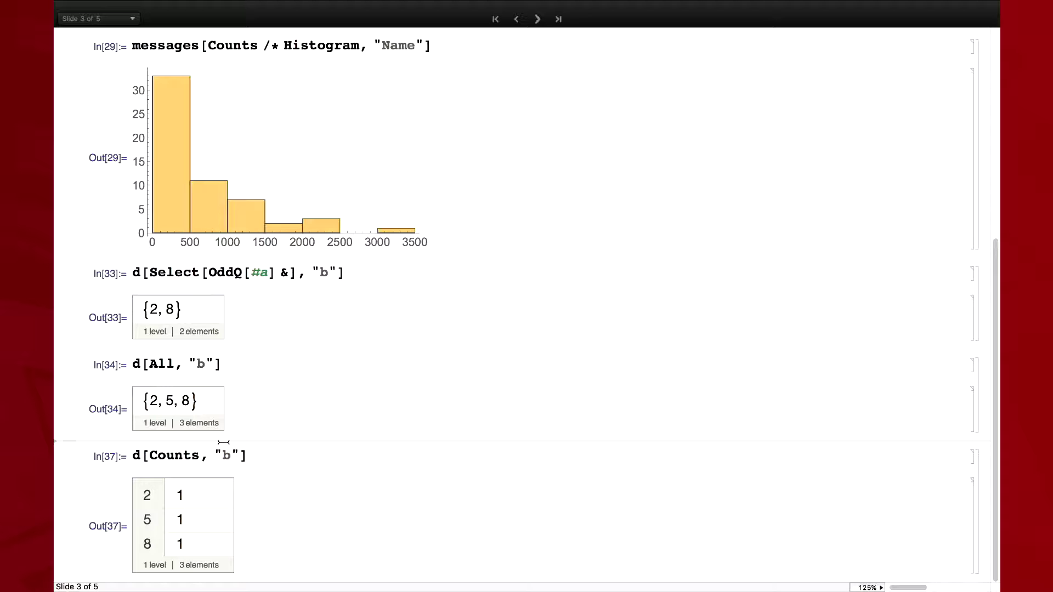
pyautogui.click(182, 285)
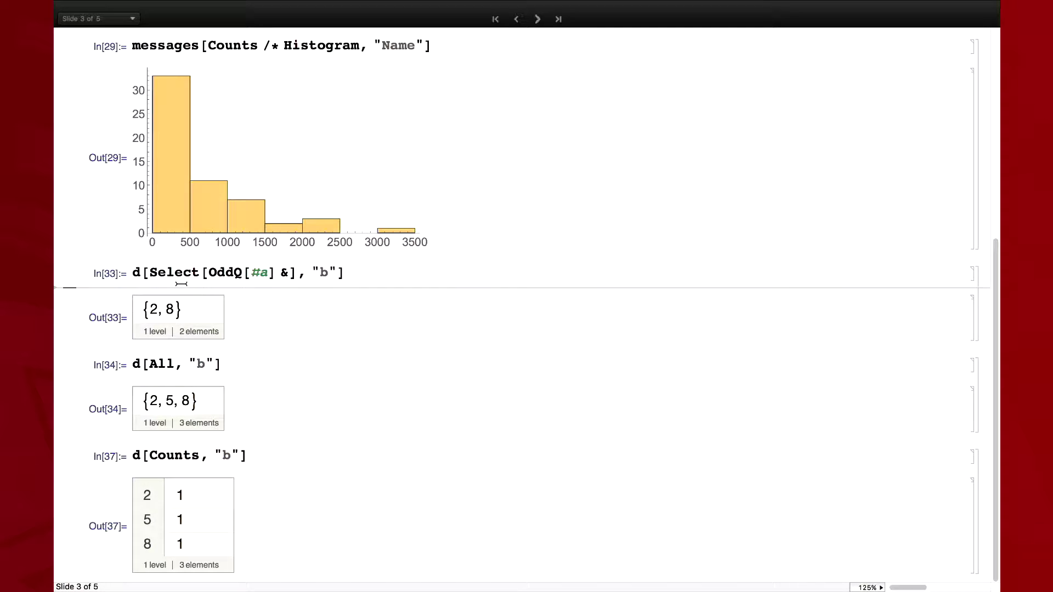
pyautogui.tripleClick(173, 272)
pyautogui.click(173, 287)
pyautogui.click(178, 255)
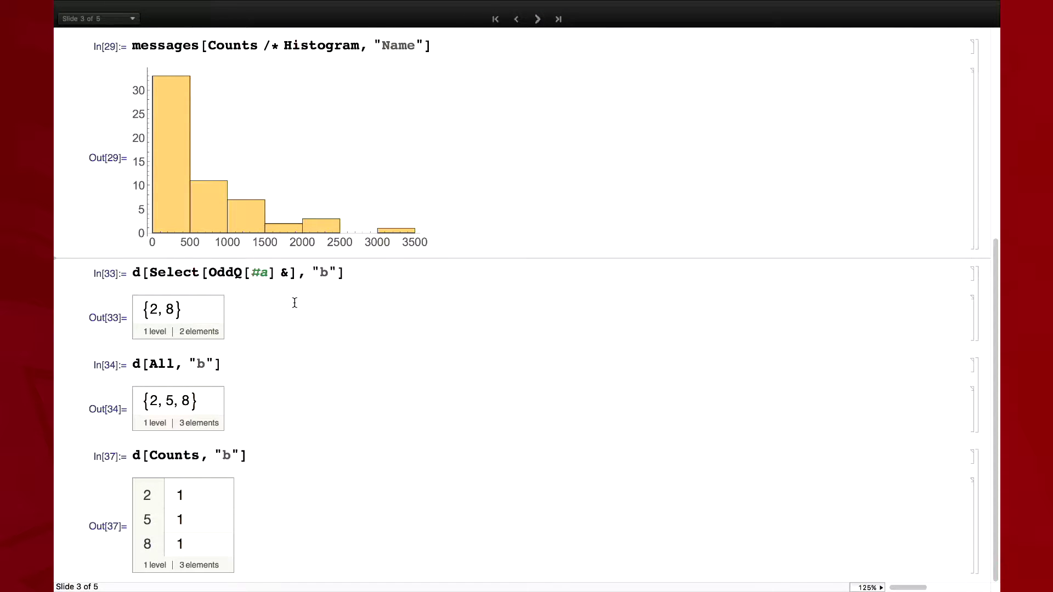
# Evaluate classes in a new cell below the Counts result to display the full classes dataset.
pyautogui.click(217, 577)
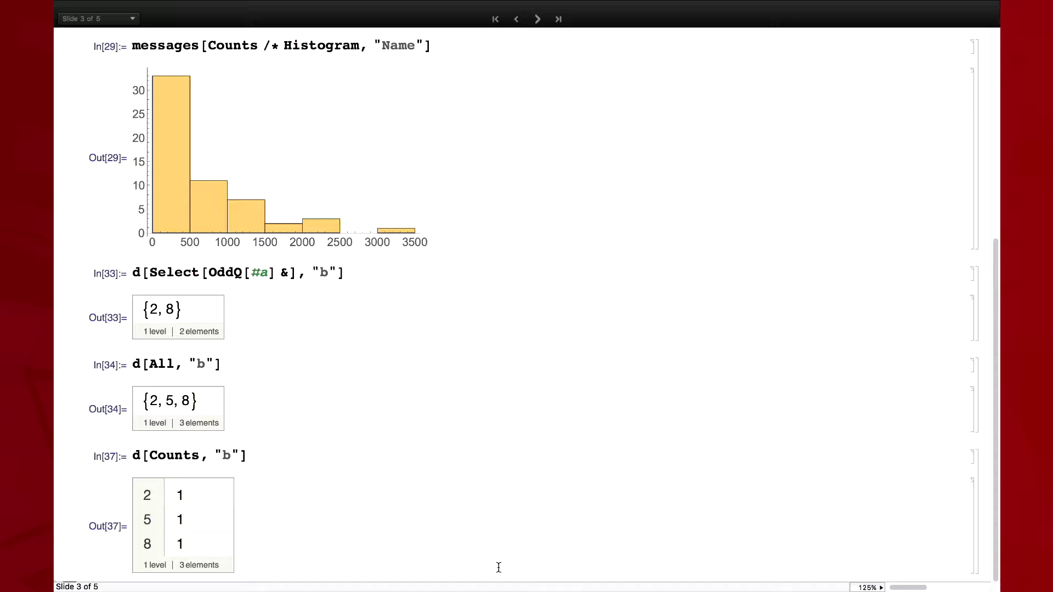
pyautogui.write('classes')
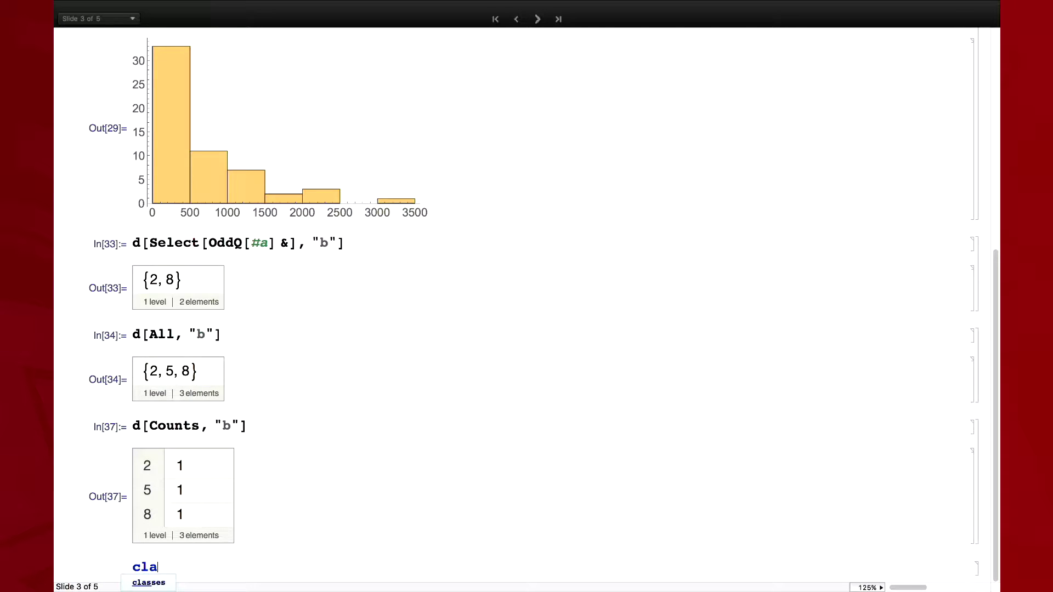
pyautogui.hotkey('shift', 'Return')
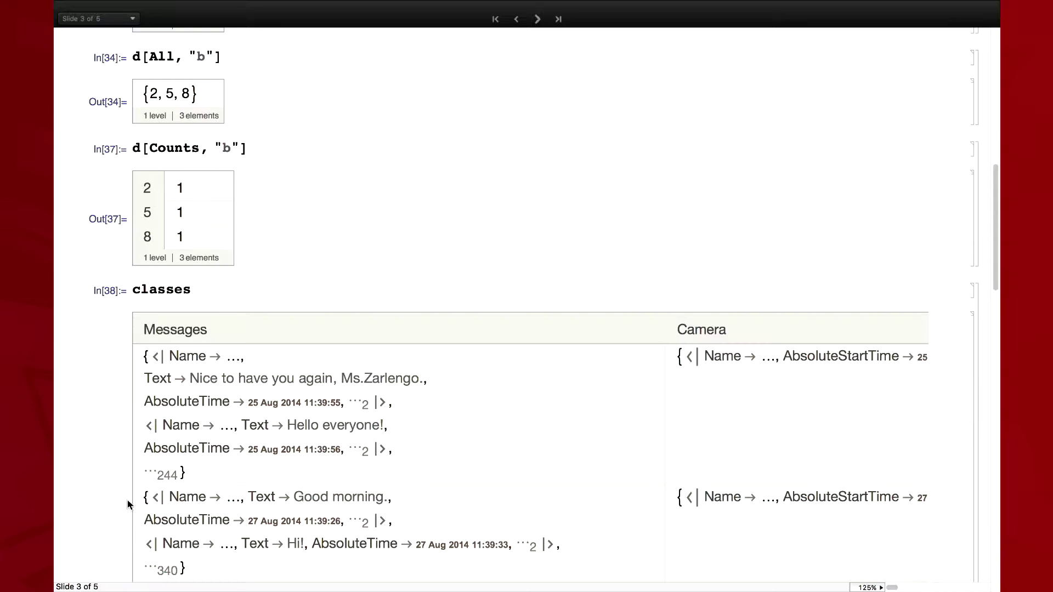
# Extend the new query to classes[16] and evaluate it to show only the sixteenth class.
pyautogui.click(318, 289)
pyautogui.write('[]16')
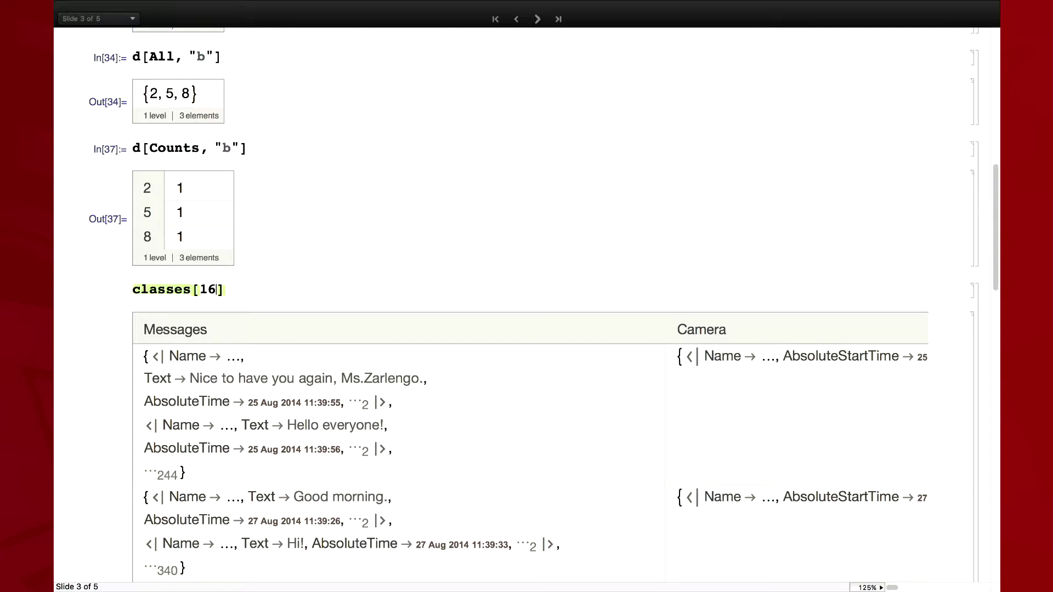
pyautogui.hotkey('shift', 'Return')
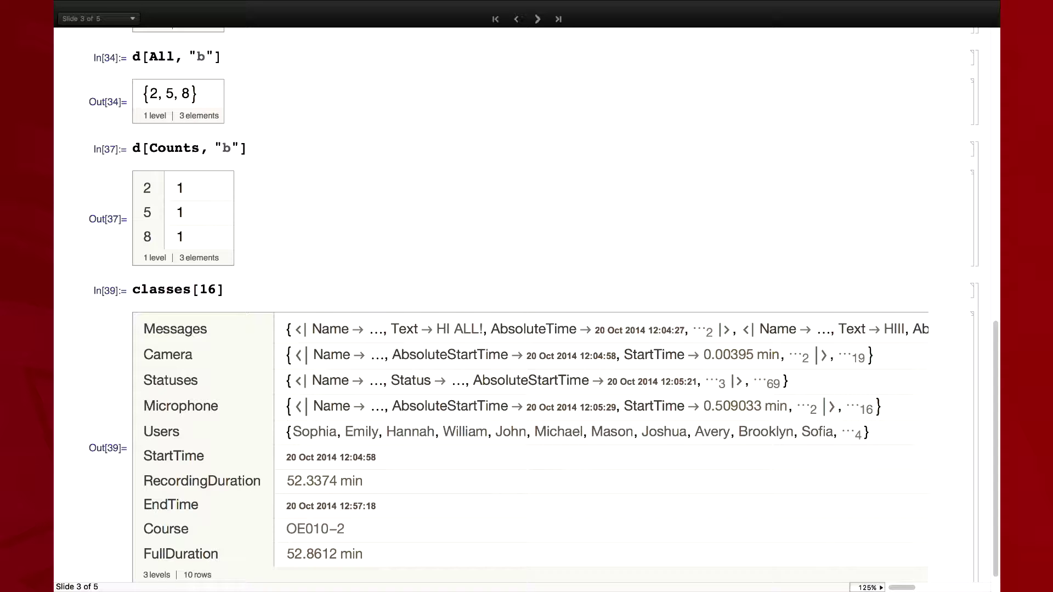
# Add "Messages" as the second argument of the classes[16] query and evaluate it to list that class's chat messages.
pyautogui.click(218, 289)
pyautogui.write(',')
pyautogui.press('BackSpace')
pyautogui.write(', "Messa')
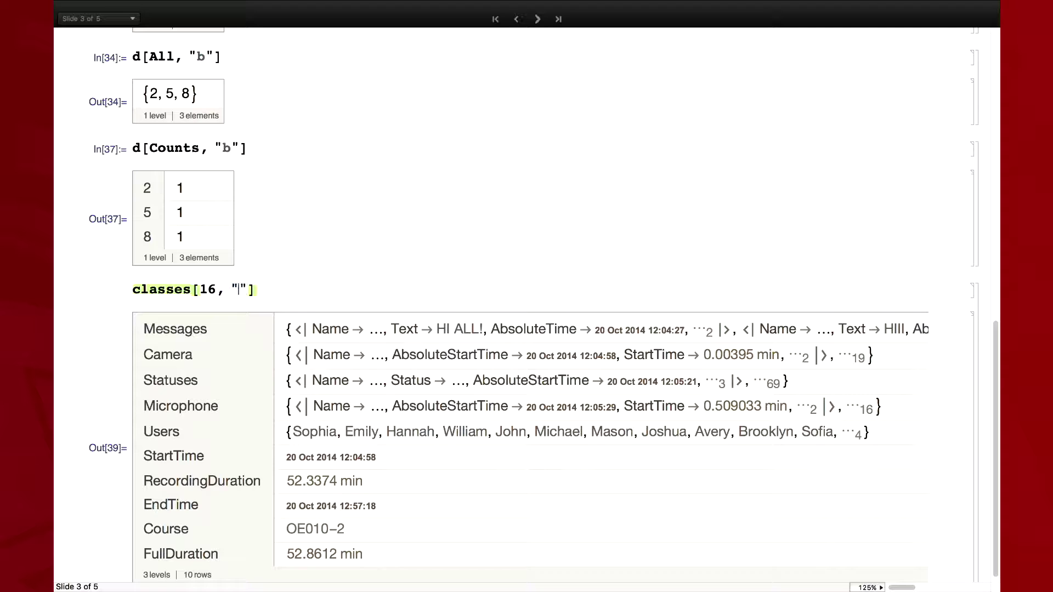
pyautogui.write('ges')
pyautogui.hotkey('shift', 'Return')
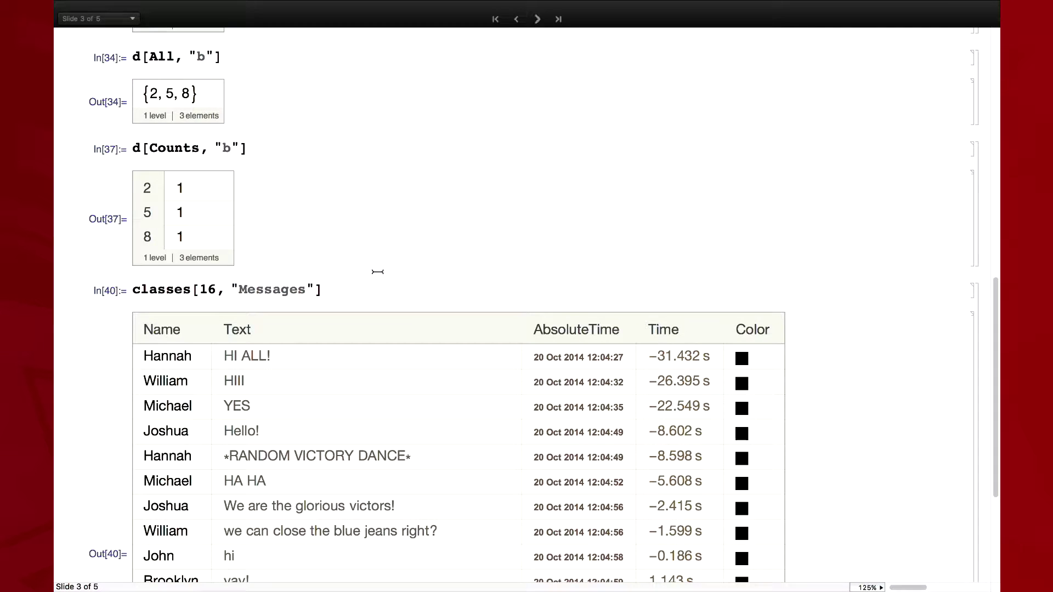
# Append /* Length after "Messages" in the classes query and evaluate it to count the messages of class 16.
pyautogui.press('Right')
pyautogui.write('/*')
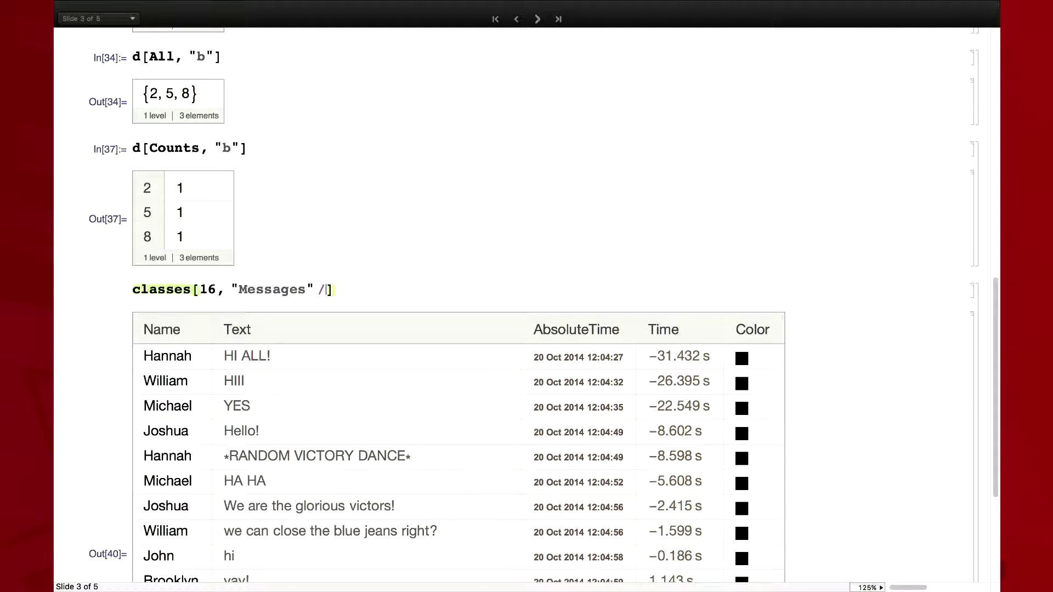
pyautogui.write(' Length')
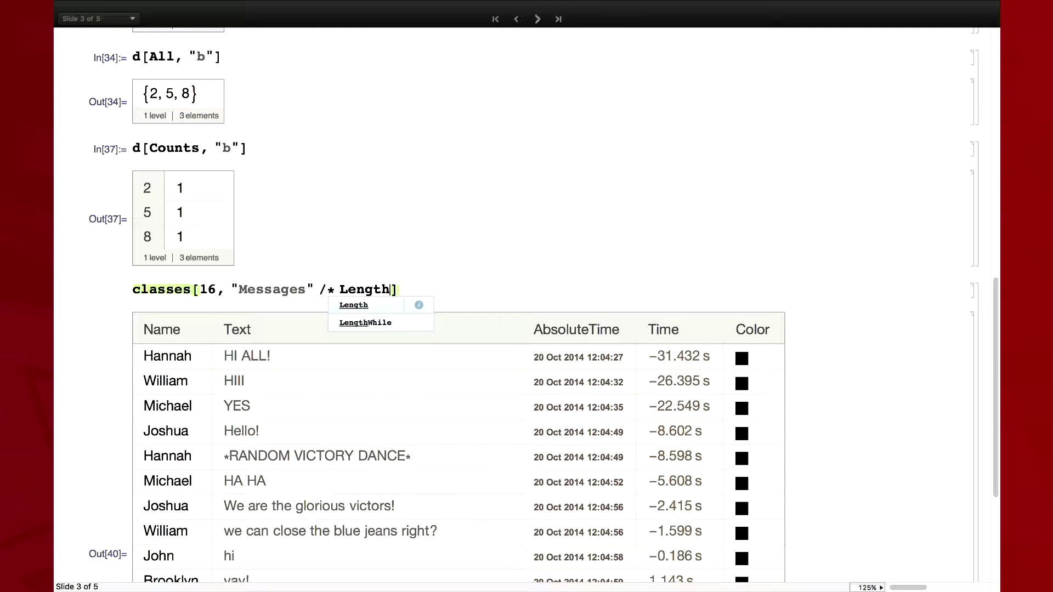
pyautogui.hotkey('shift', 'Return')
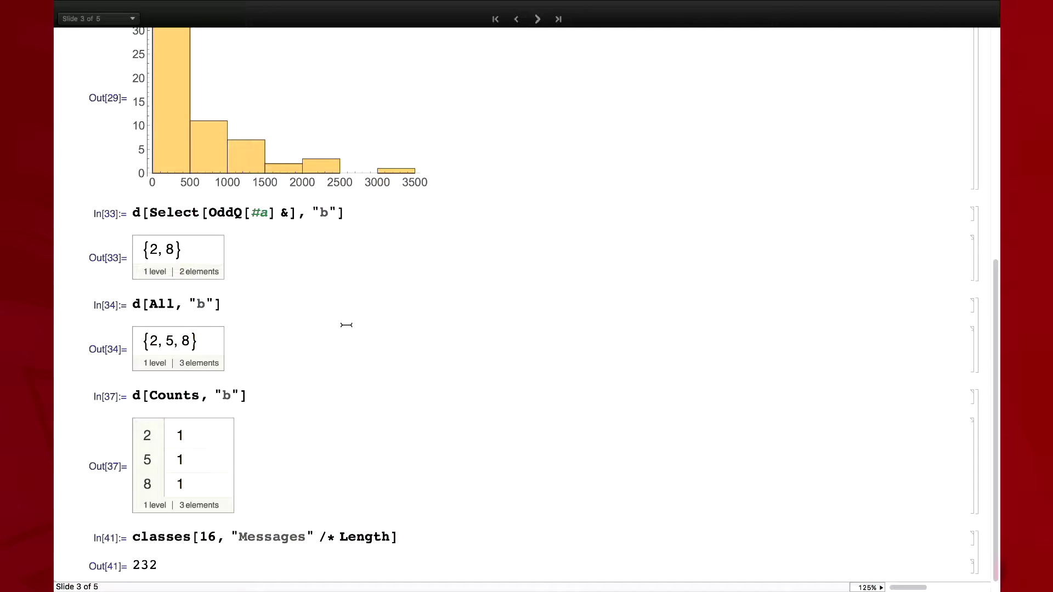
pyautogui.doubleClick(143, 565)
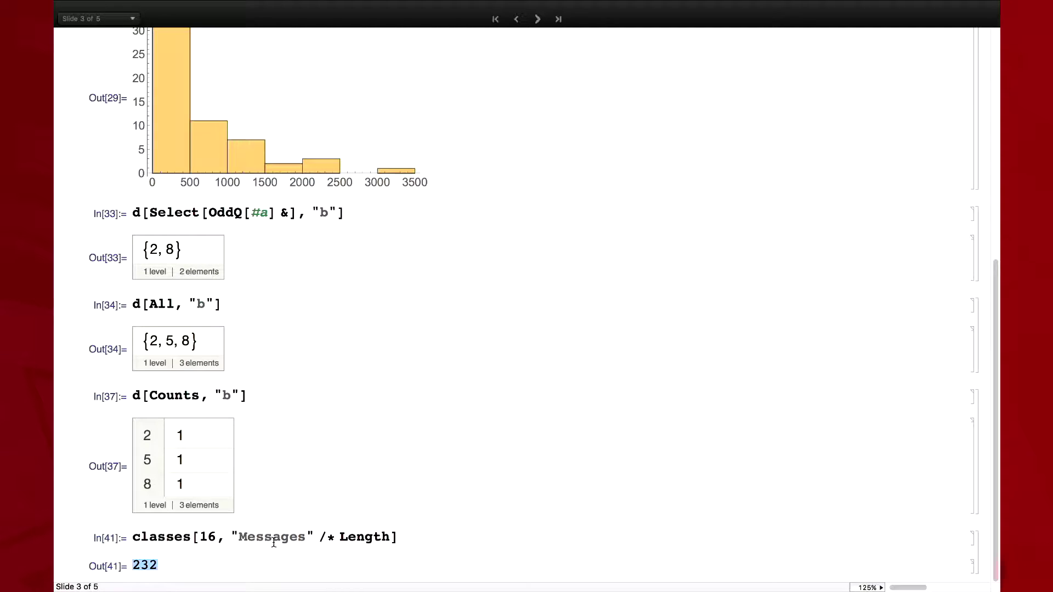
pyautogui.doubleClick(390, 536)
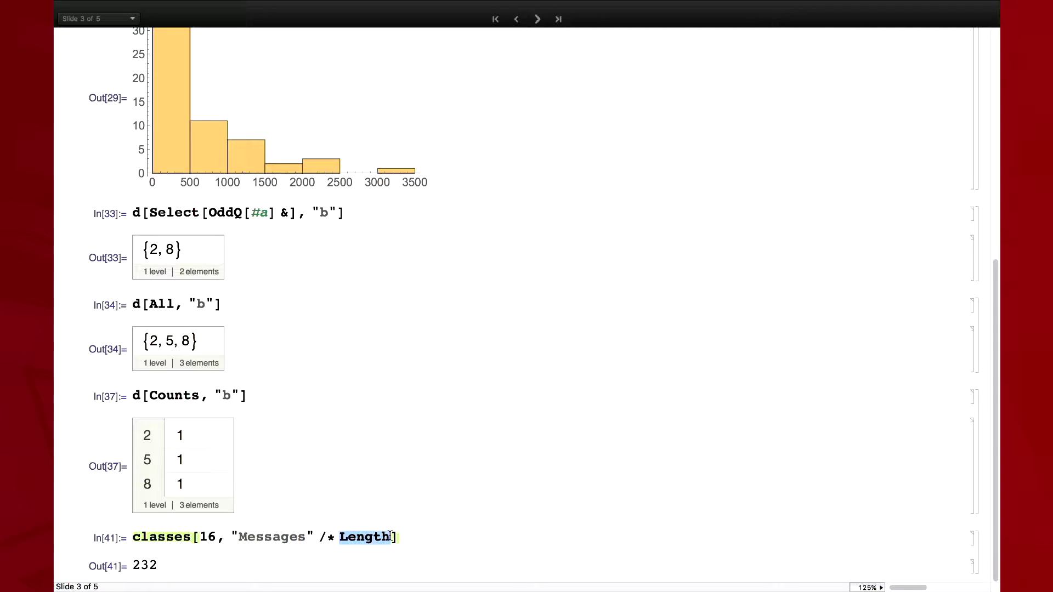
pyautogui.click(390, 537)
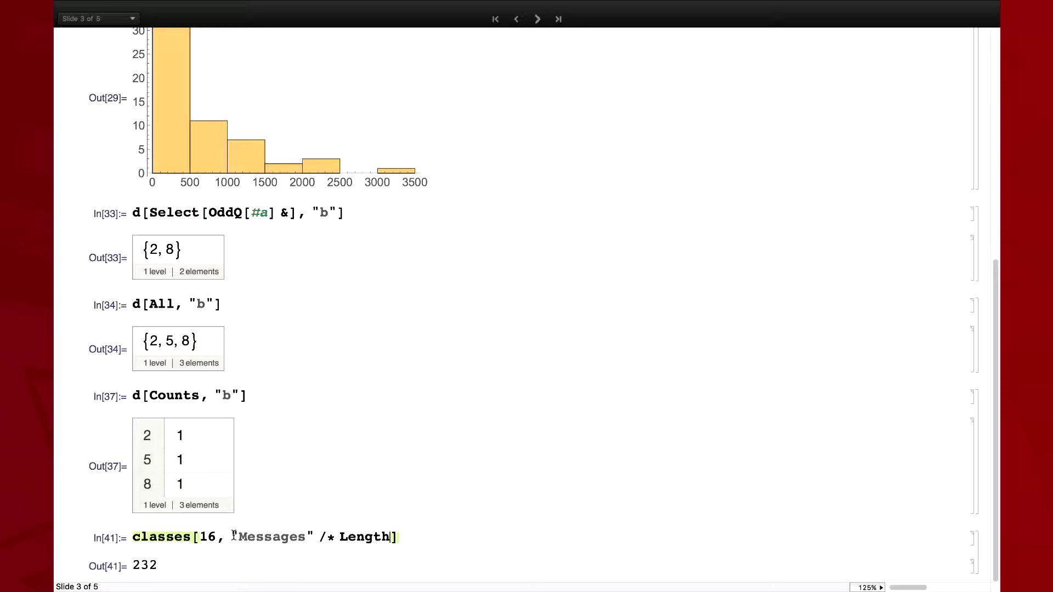
# Evaluate classes[16] in a new cell above the classes[16, "Messages" /* Length] query.
pyautogui.click(195, 524)
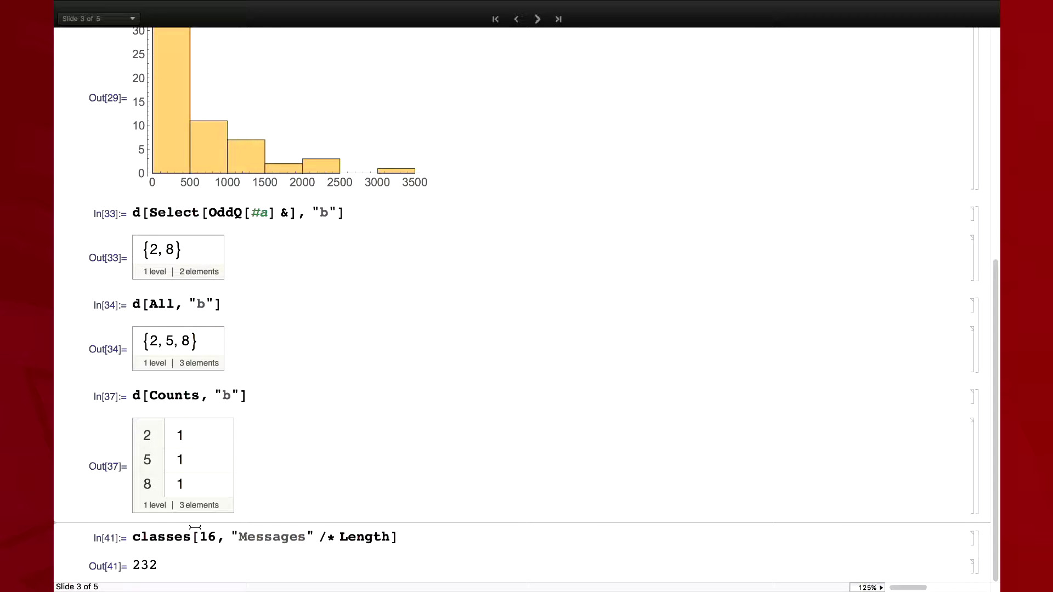
pyautogui.write('class')
pyautogui.write('es[16,')
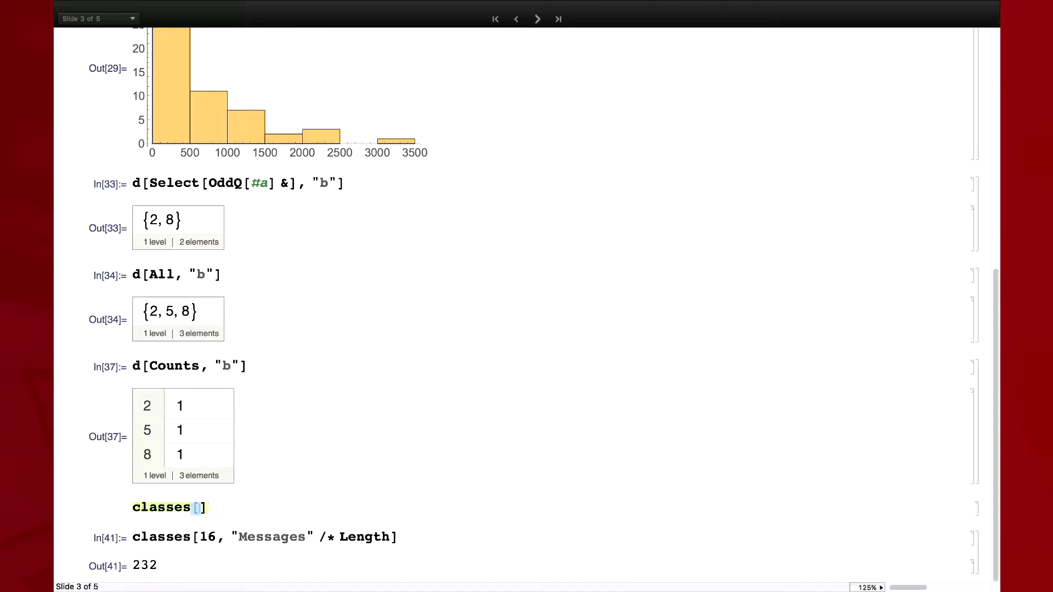
pyautogui.press('BackSpace')
pyautogui.hotkey('shift', 'Return')
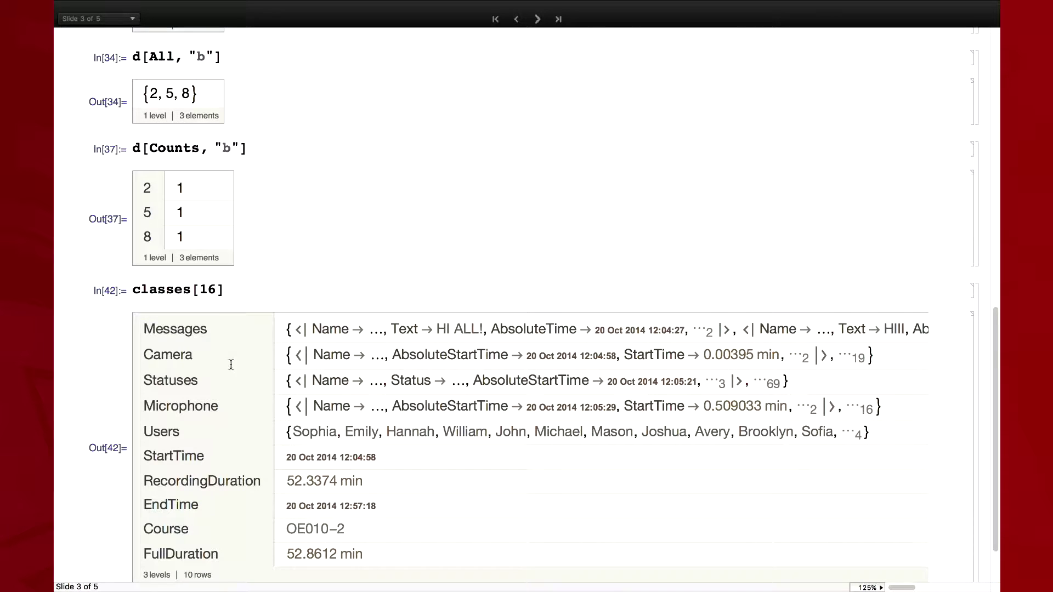
# Add Length[#Messages] & as the second argument of the new classes[16] query and evaluate it.
pyautogui.write(', &')
pyautogui.click(973, 335)
pyautogui.press('Delete')
pyautogui.click(241, 507)
pyautogui.write('#')
pyautogui.write('Messages')
pyautogui.click(241, 508)
pyautogui.write('Length[')
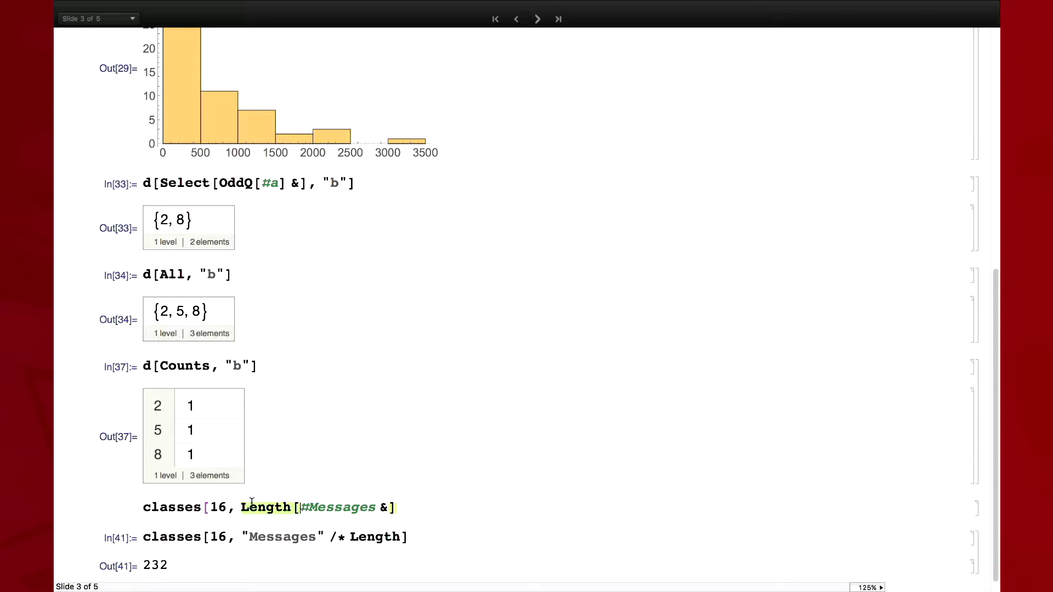
pyautogui.click(378, 508)
pyautogui.write(']')
pyautogui.hotkey('shift', 'Return')
# Divide Length[#Messages] by #FullDuration in the class 16 query and evaluate it to get the message rate.
pyautogui.scroll(-1, 338, 533)
pyautogui.click(388, 477)
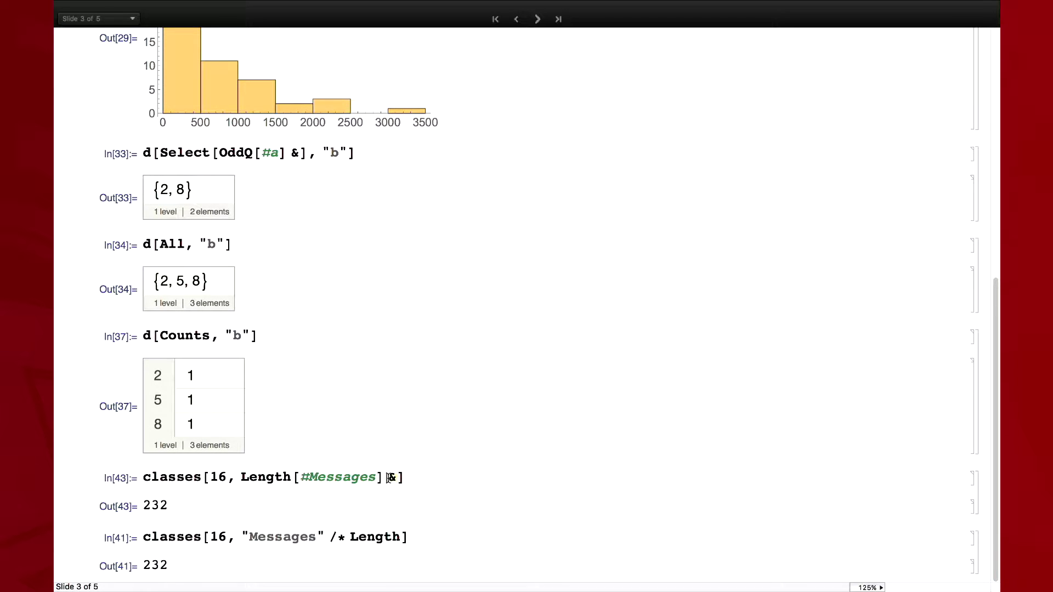
pyautogui.write('/ ')
pyautogui.write('#Full')
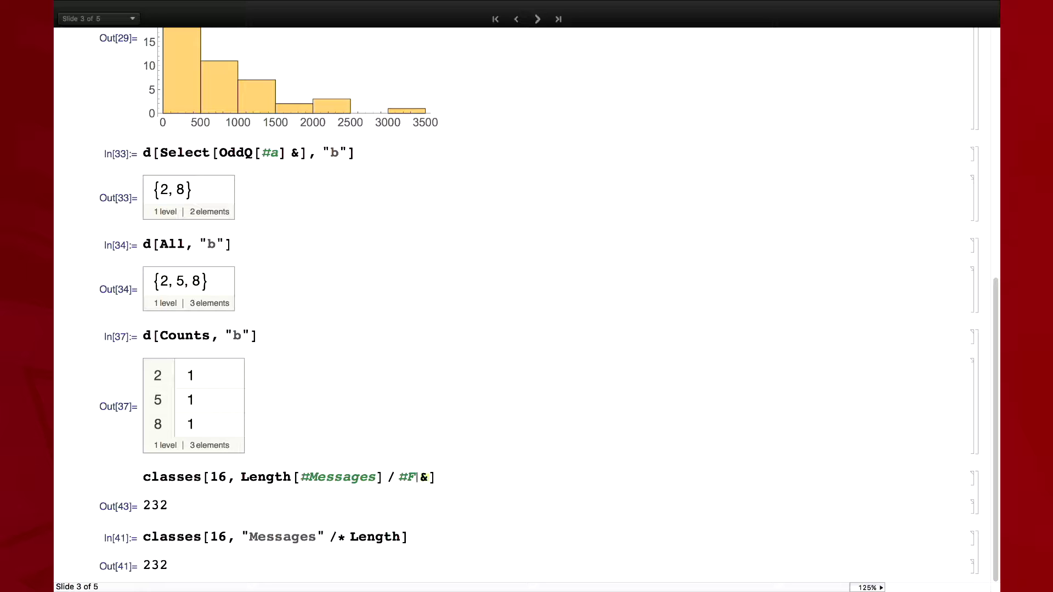
pyautogui.write('Duration')
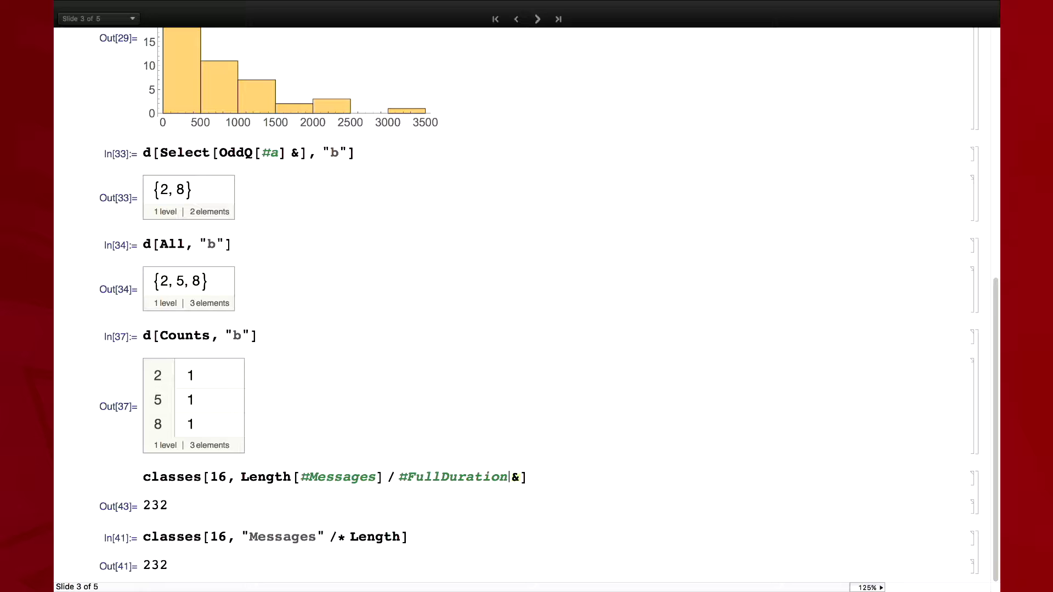
pyautogui.hotkey('shift', 'Return')
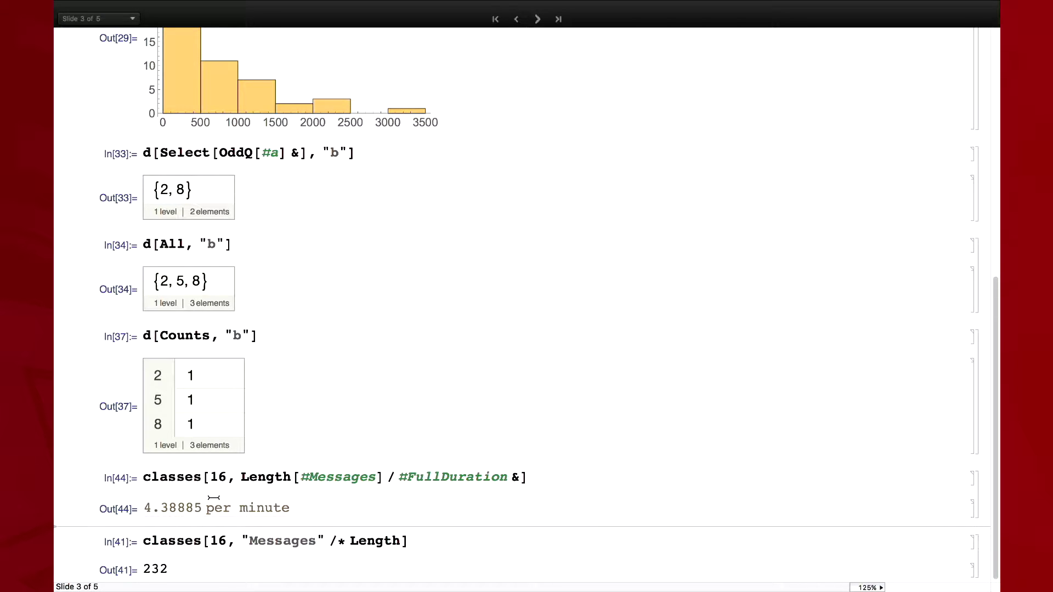
# Replace 16 with All in the message rate query and evaluate it for every class.
pyautogui.doubleClick(218, 477)
pyautogui.write('All')
pyautogui.hotkey('shift', 'Return')
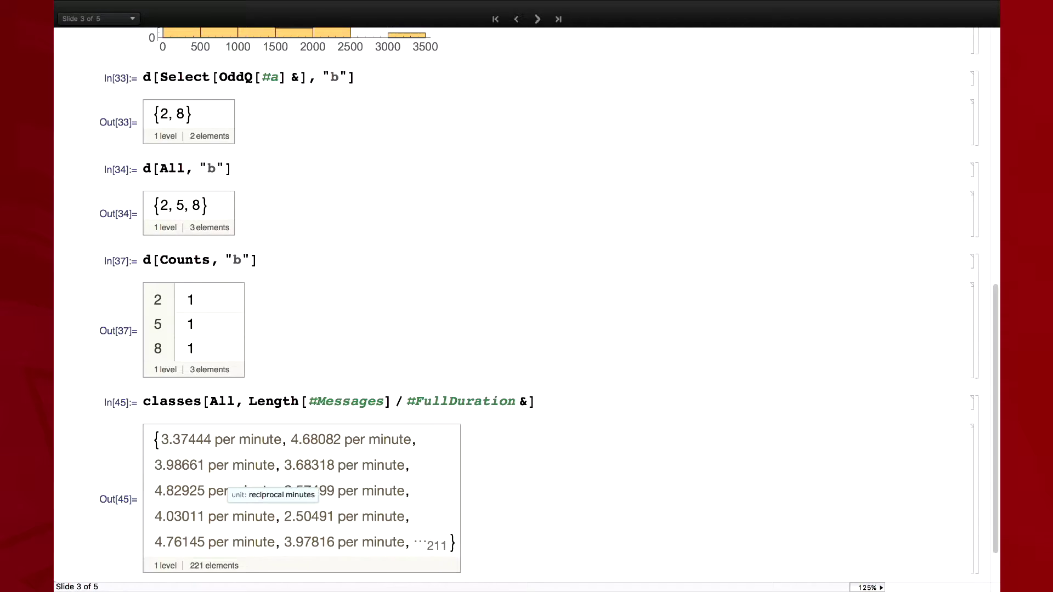
# Replace All with Histogram in the message rate query and evaluate it to plot the distribution.
pyautogui.doubleClick(228, 398)
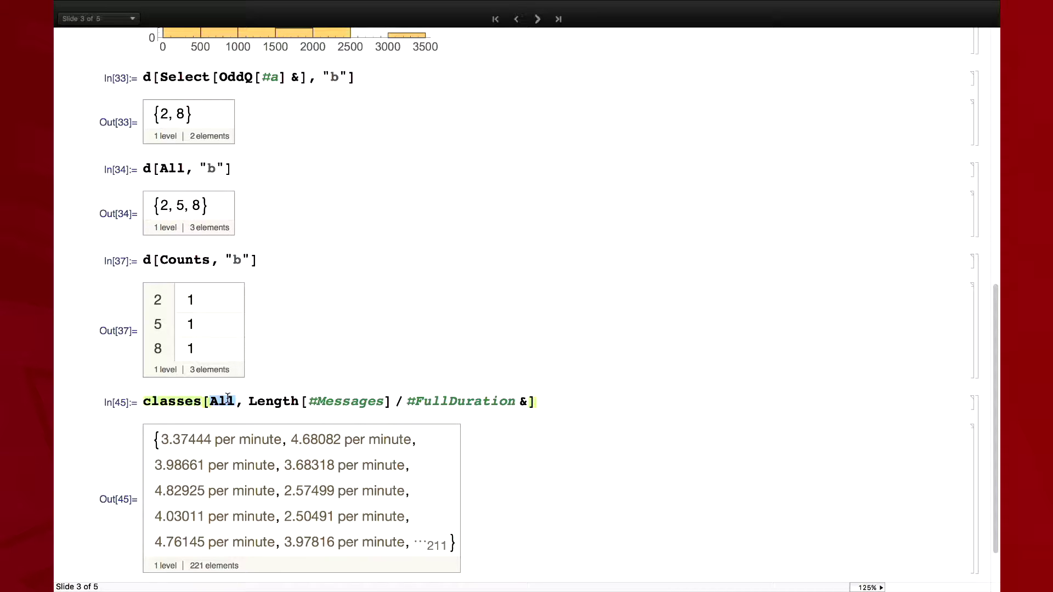
pyautogui.write('Histogram')
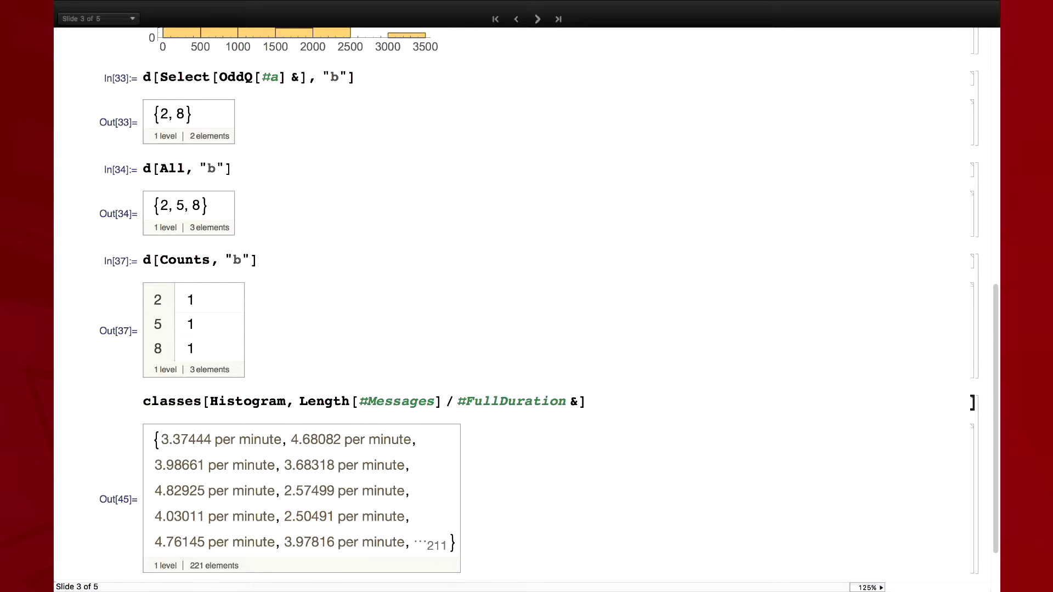
pyautogui.hotkey('shift', 'Return')
pyautogui.scroll(-2, 527, 307)
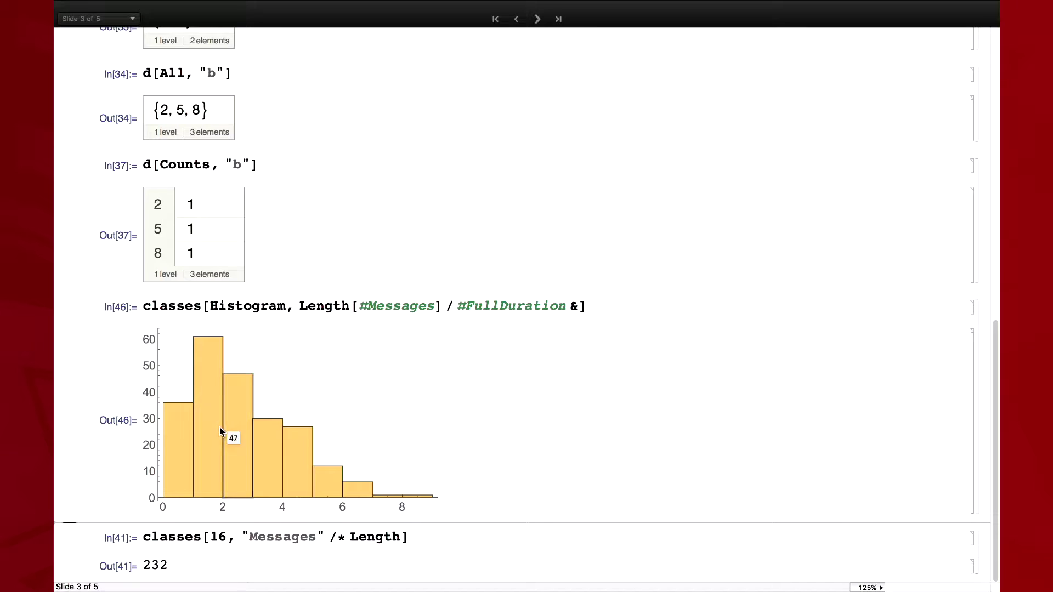
pyautogui.click(240, 540)
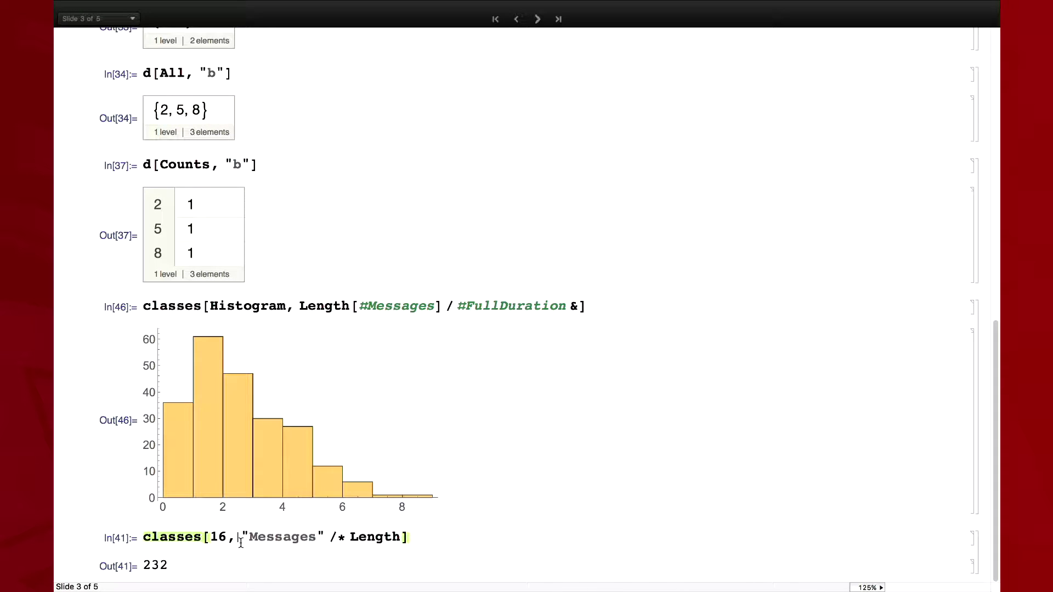
pyautogui.write('{')
pyautogui.click(410, 538)
pyautogui.write('}')
pyautogui.press('Left')
pyautogui.write(',')
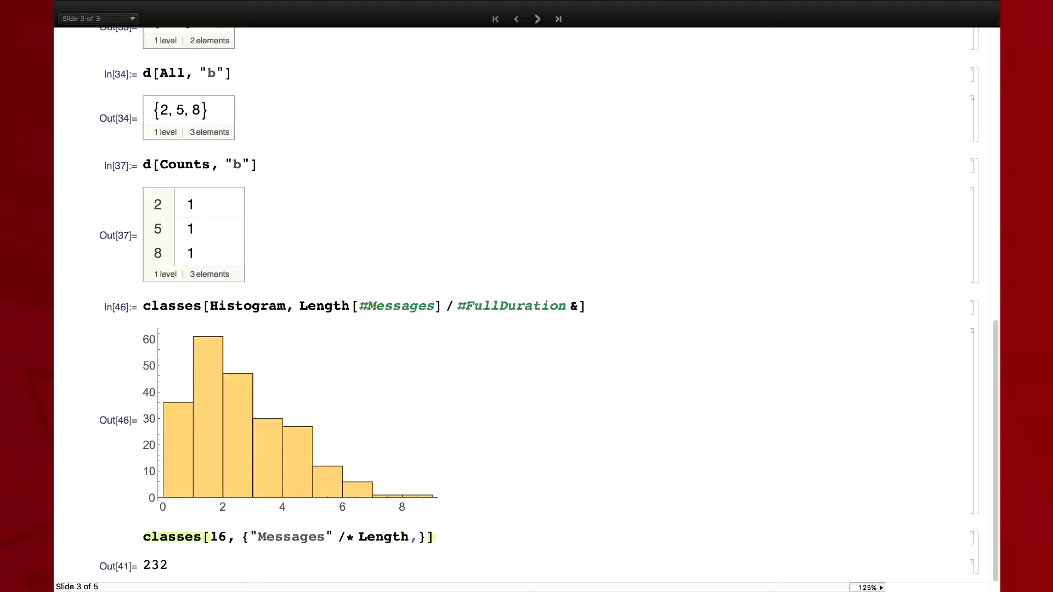
pyautogui.press('BackSpace')
pyautogui.press('Delete')
pyautogui.click(250, 535)
pyautogui.press('BackSpace')
# Evaluate d in a new cell below the class 16 message count to display the small example dataset.
pyautogui.click(254, 522)
pyautogui.click(259, 580)
pyautogui.write('d')
pyautogui.hotkey('shift', 'Return')
# Extend the d query to d[2] and evaluate it to show only the second row.
pyautogui.click(205, 432)
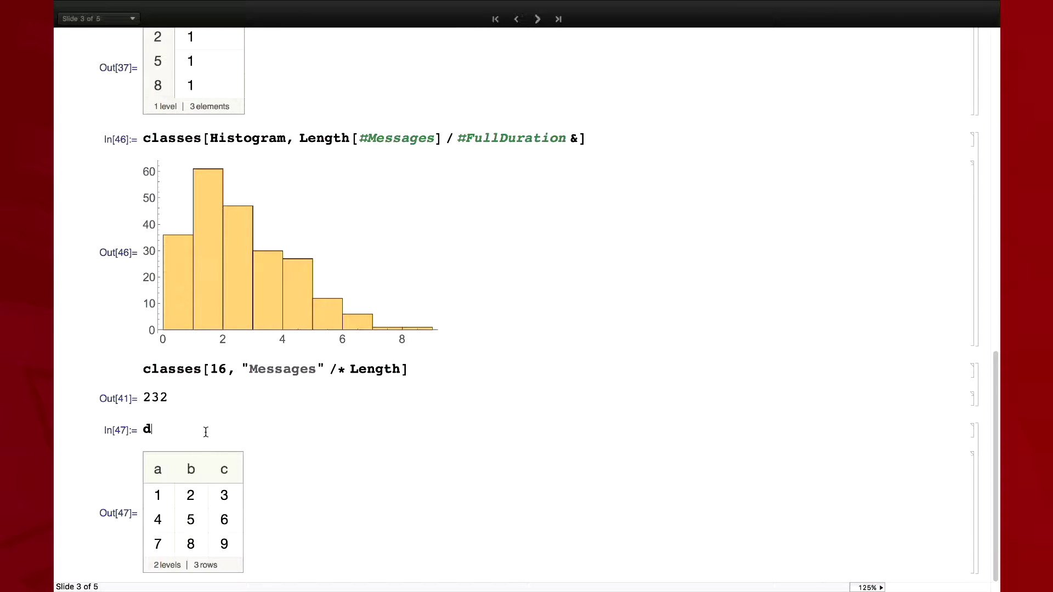
pyautogui.write('[2')
pyautogui.hotkey('shift', 'Return')
# Add the list {f, g} as the second argument of d[2] and evaluate the query.
pyautogui.click(168, 456)
pyautogui.write(', {}')
pyautogui.press('Left')
pyautogui.write('f, g')
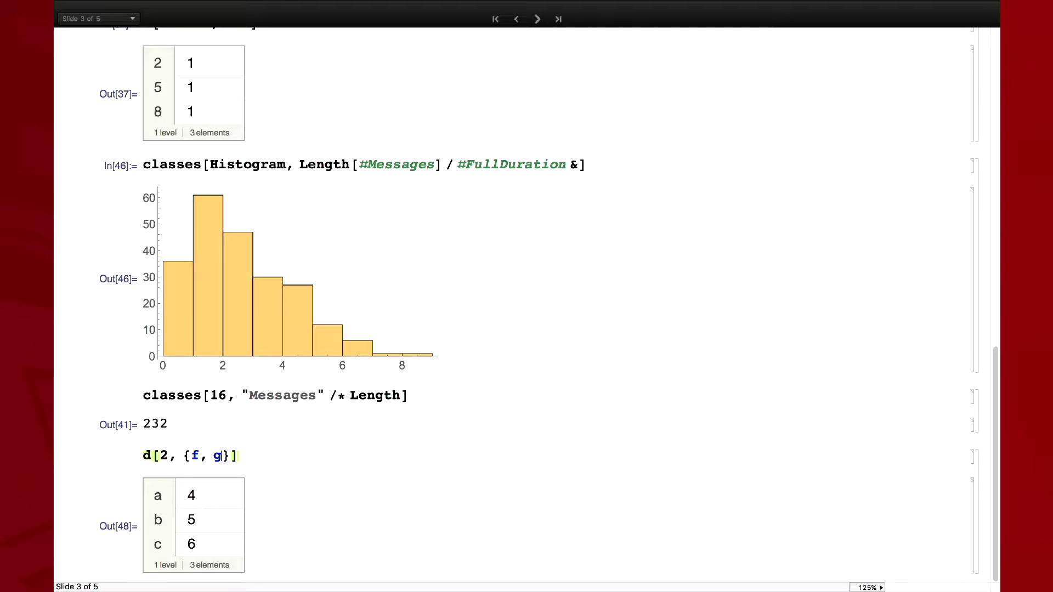
pyautogui.hotkey('shift', 'Return')
# Examine the f and g expressions in the output of d[2, {f, g}], highlighting each one in turn.
pyautogui.moveTo(162, 544); pyautogui.dragTo(232, 536)
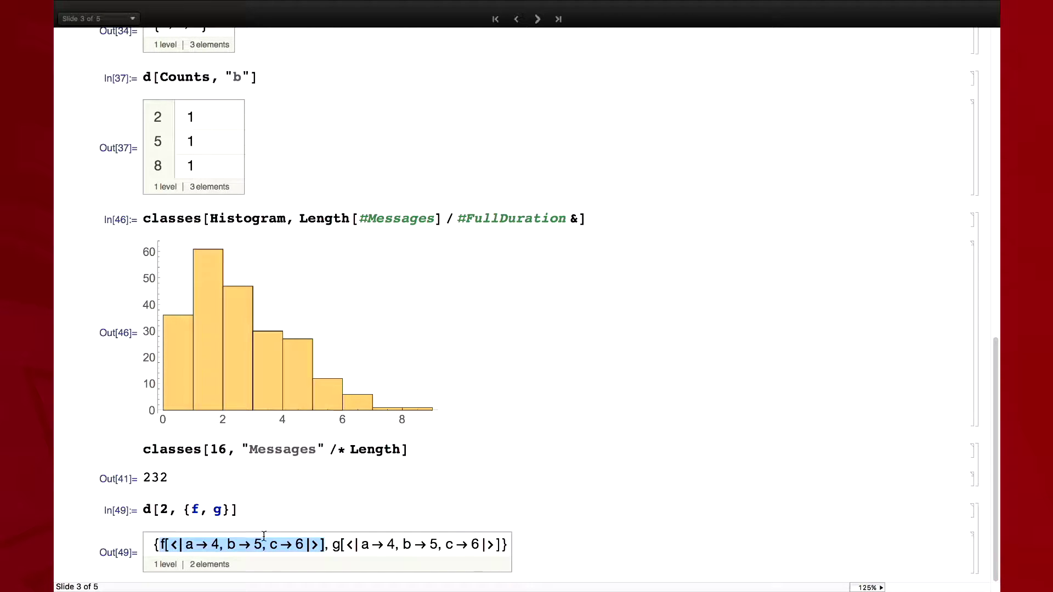
pyautogui.tripleClick(335, 544)
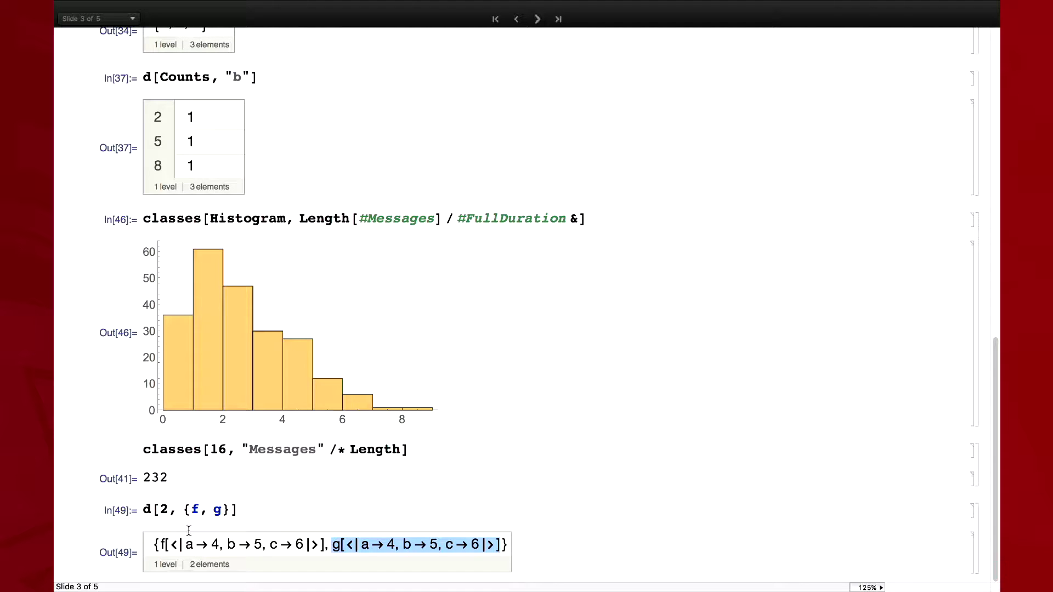
pyautogui.click(162, 545)
pyautogui.doubleClick(162, 544)
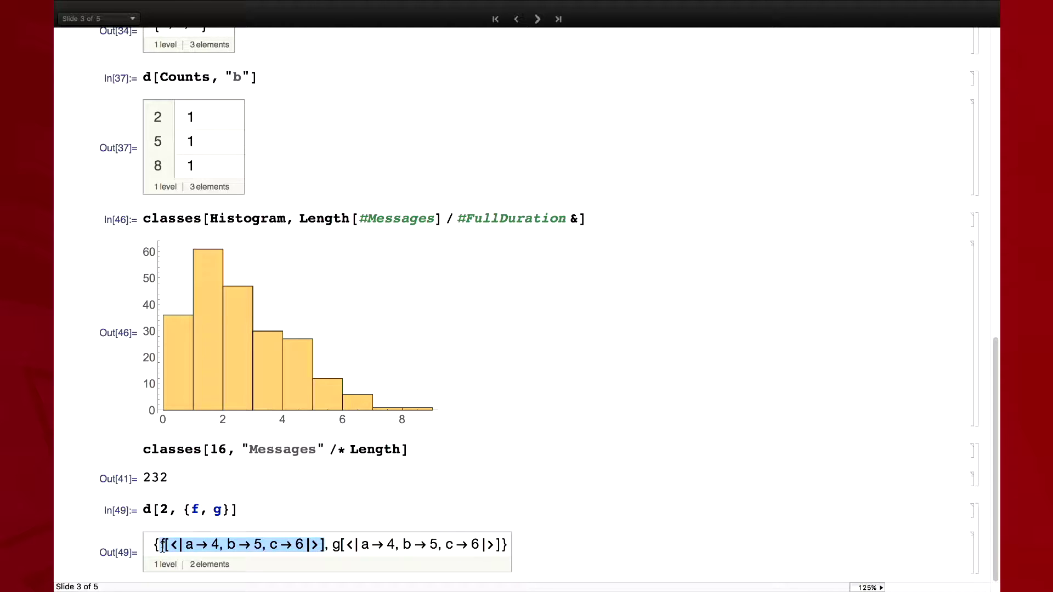
pyautogui.click(163, 544)
pyautogui.doubleClick(162, 544)
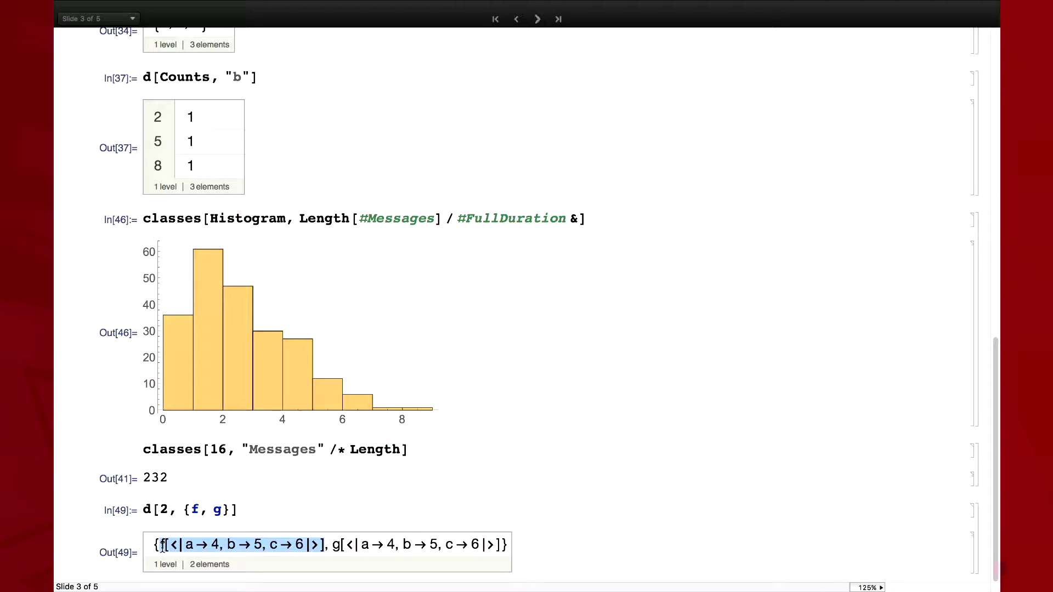
pyautogui.doubleClick(336, 545)
pyautogui.click(339, 545)
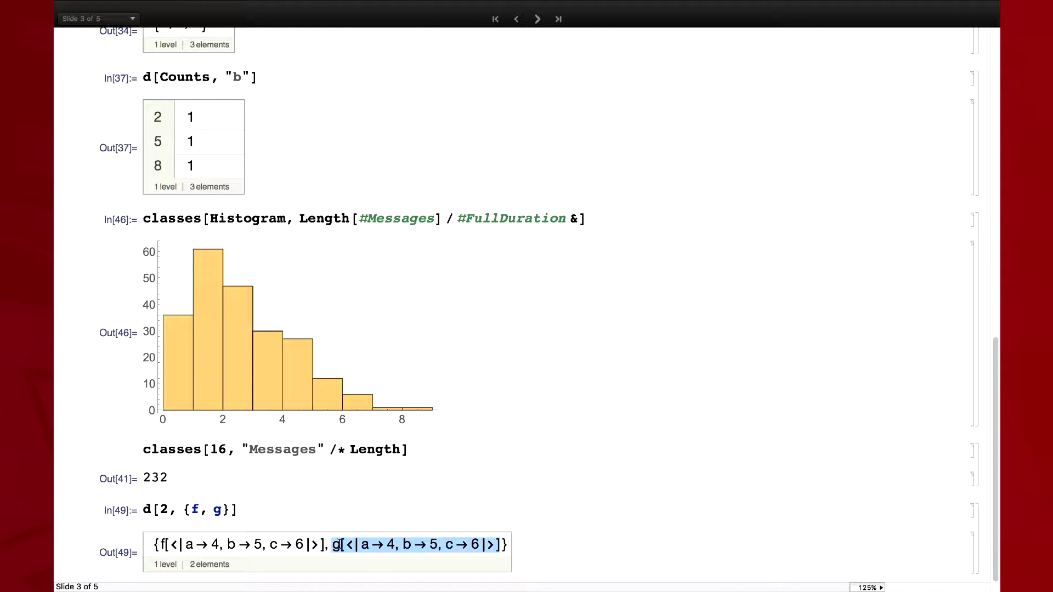
# Evaluate d[2] in a new cell above the d[2, {f, g}] query.
pyautogui.click(203, 499)
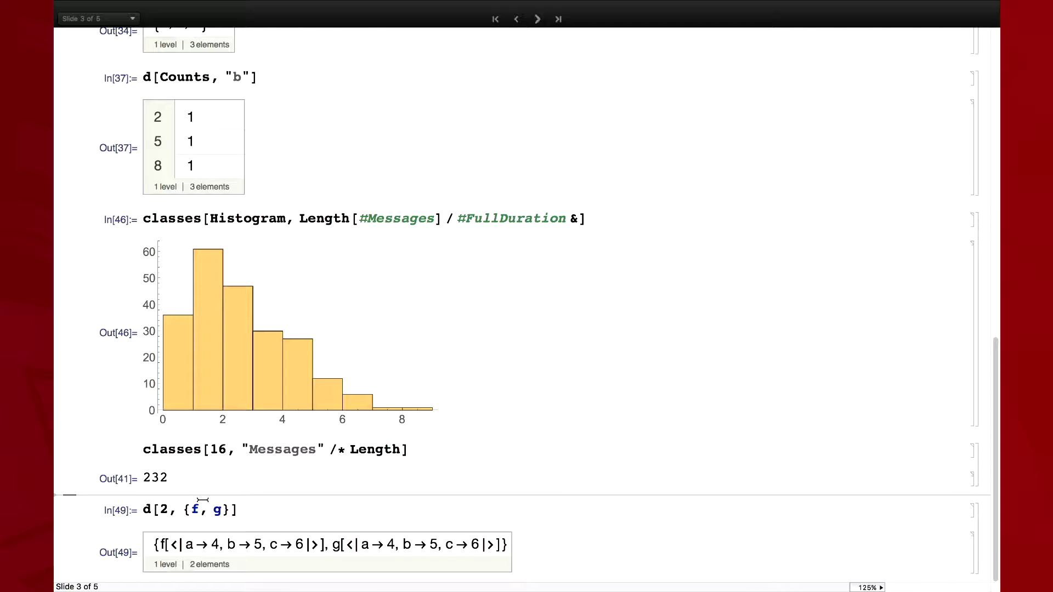
pyautogui.write('d[]')
pyautogui.press('Left')
pyautogui.write('2')
pyautogui.hotkey('shift', 'Return')
# Add the list {"a", "b"} as the second argument of the new d[2] query and evaluate it.
pyautogui.press('Left')
pyautogui.write(', {"')
pyautogui.write('" a}')
pyautogui.press('BackSpace')
pyautogui.press('BackSpace')
pyautogui.press('BackSpace')
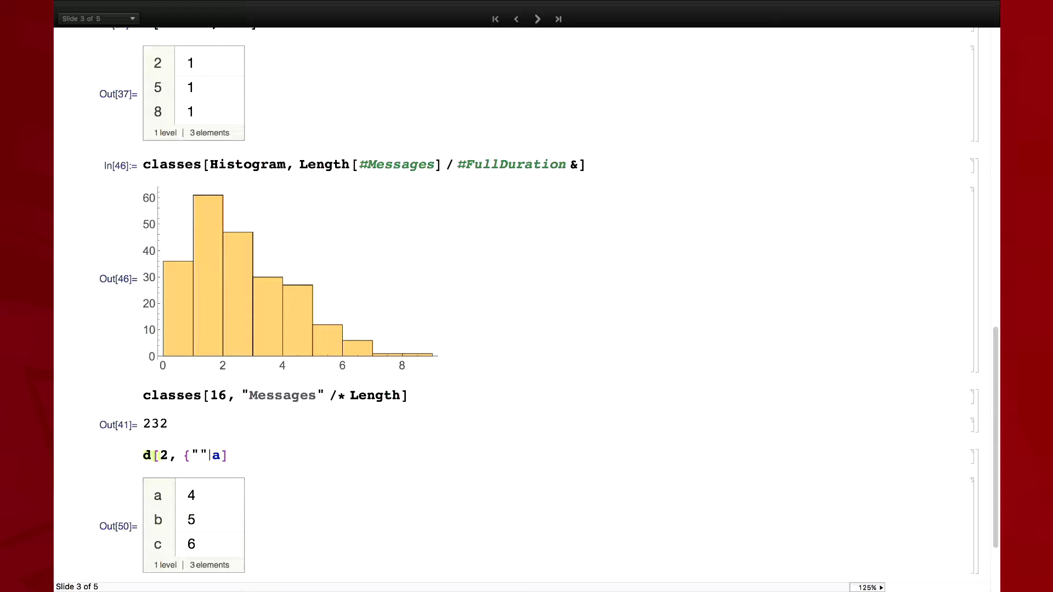
pyautogui.press('Left')
pyautogui.write('a')
pyautogui.press('Right')
pyautogui.write('}')
pyautogui.press('Left')
pyautogui.write(', ""')
pyautogui.press('Left')
pyautogui.write('b')
pyautogui.hotkey('shift', 'Return')
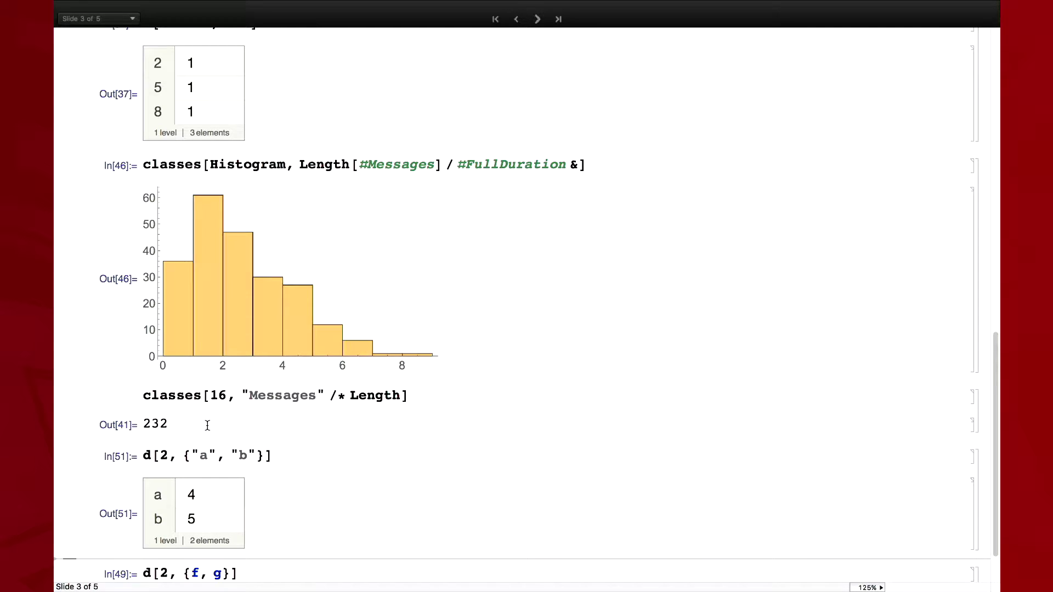
# Compare the "a" element of d[2, {"a", "b"}] with the f element of d[2, {f, g}] and its output.
pyautogui.scroll(-2, 207, 425)
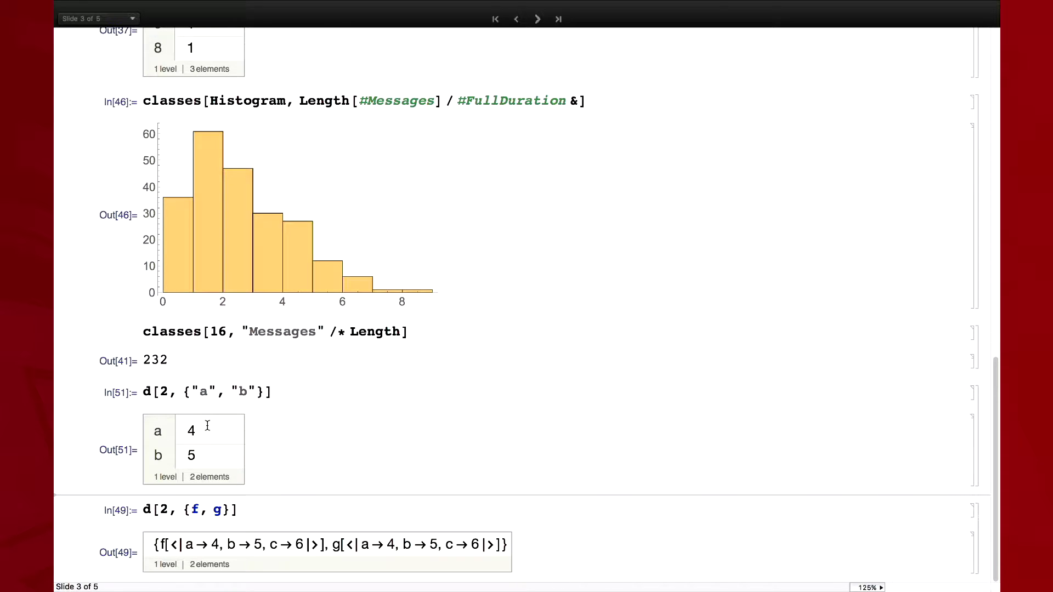
pyautogui.click(206, 392)
pyautogui.doubleClick(205, 392)
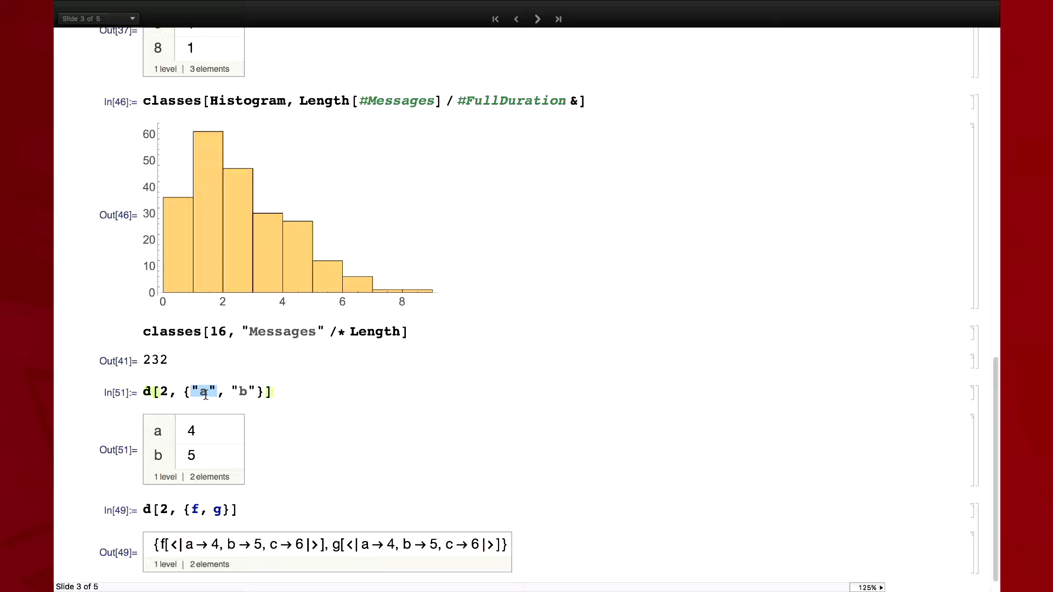
pyautogui.doubleClick(195, 510)
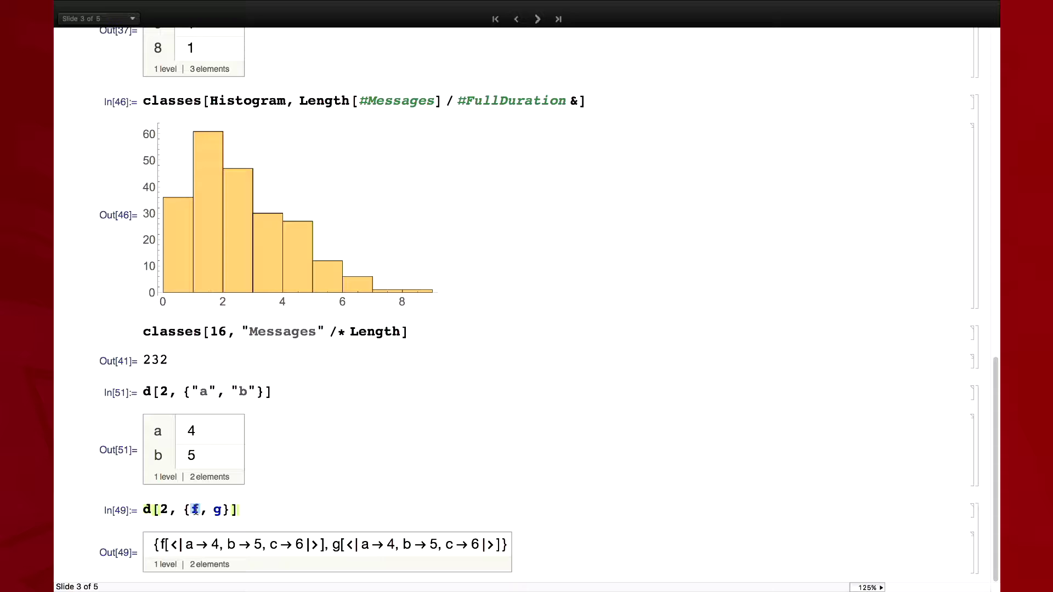
pyautogui.doubleClick(162, 545)
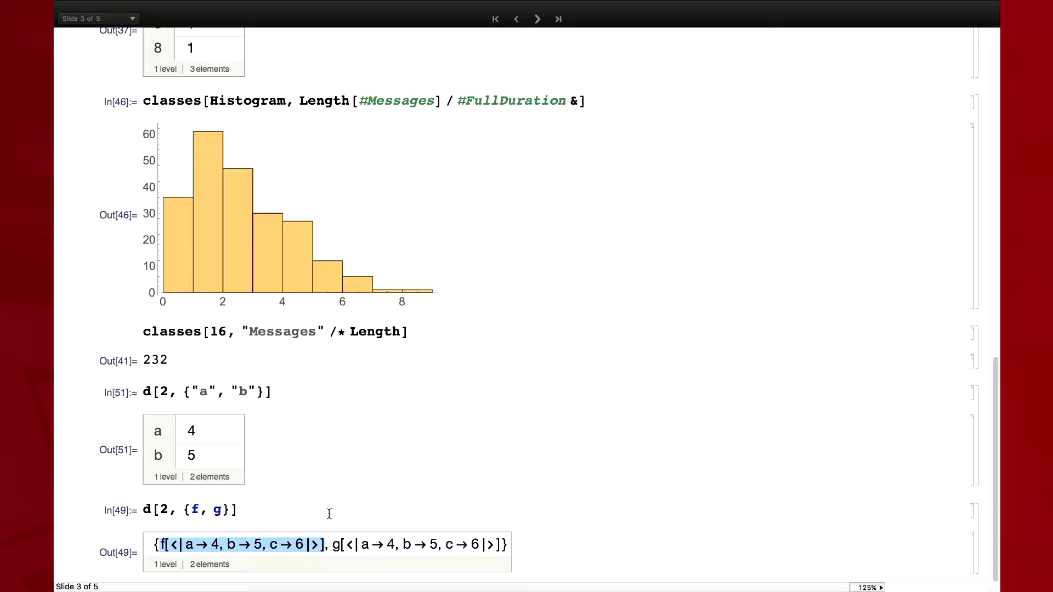
# Change the second argument of the class 16 query to {"Messages" /* Length, "FullDuration"}, evaluate it and highlight that list.
pyautogui.doubleClick(271, 331)
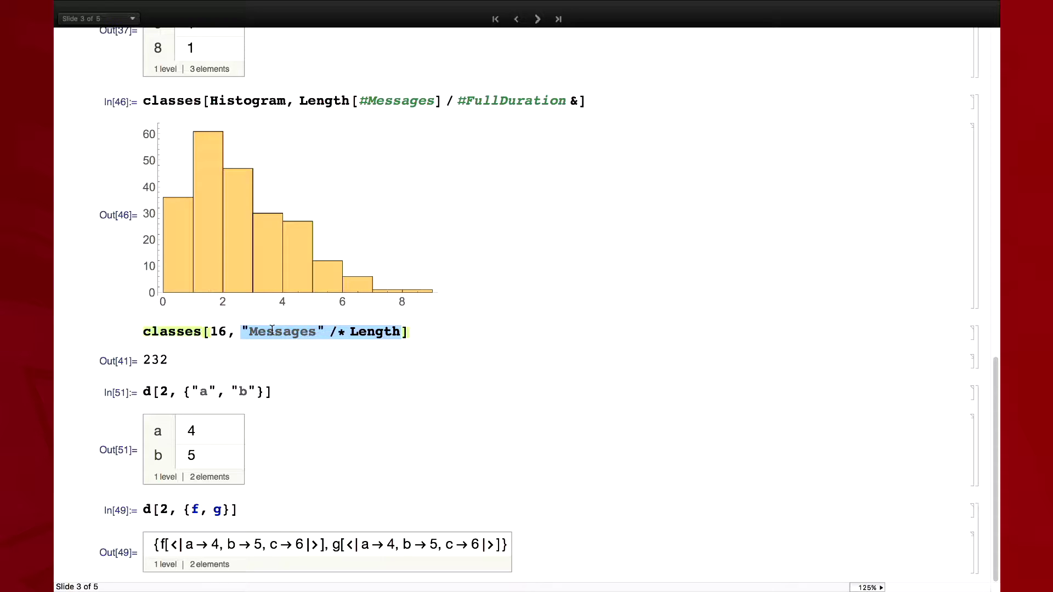
pyautogui.click(238, 332)
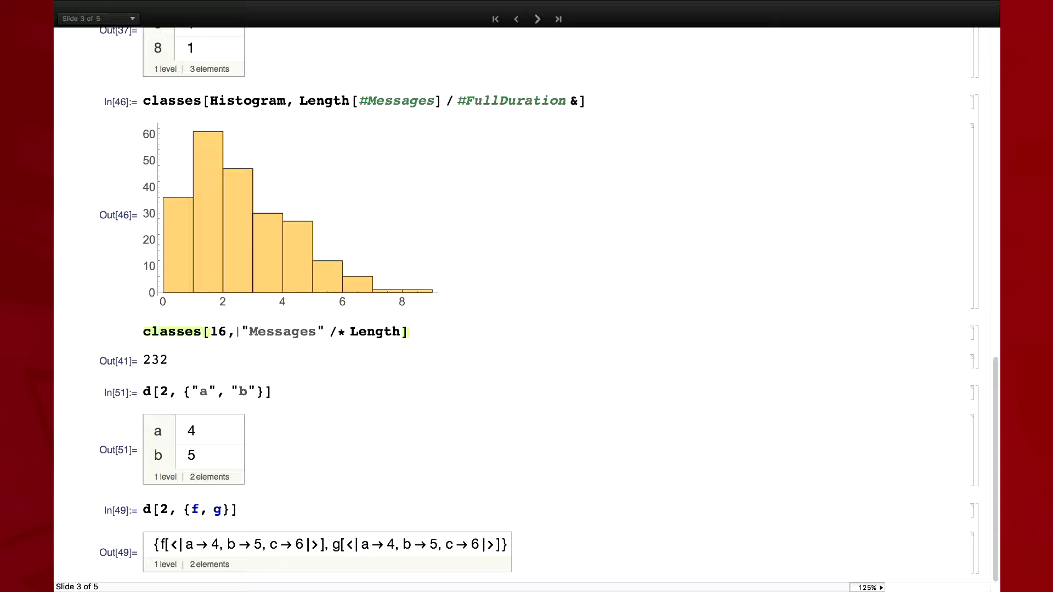
pyautogui.write('{')
pyautogui.click(409, 331)
pyautogui.write('}')
pyautogui.press('Left')
pyautogui.write(', "')
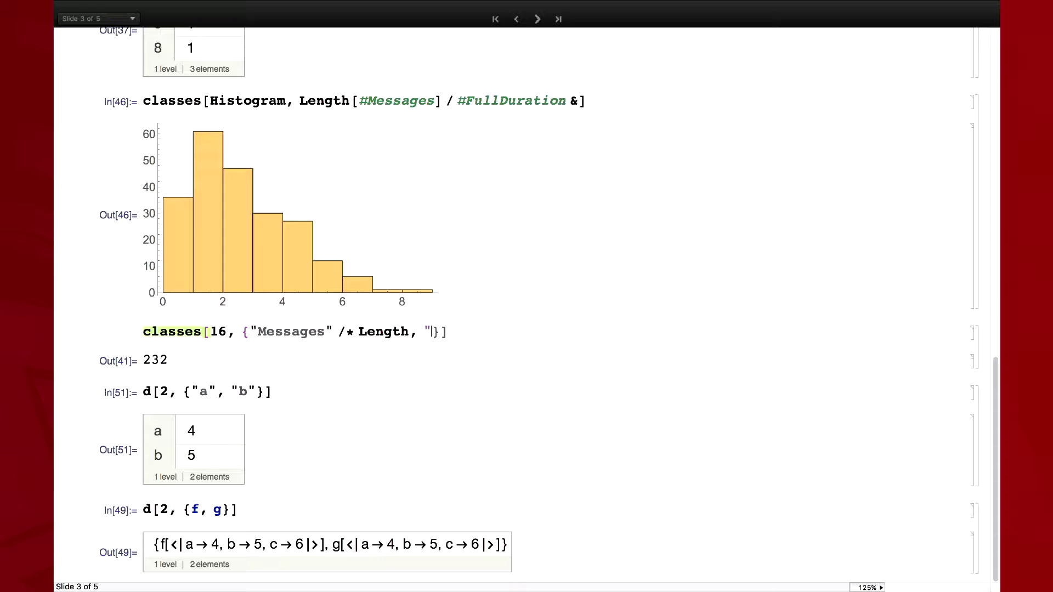
pyautogui.write('FullDurati')
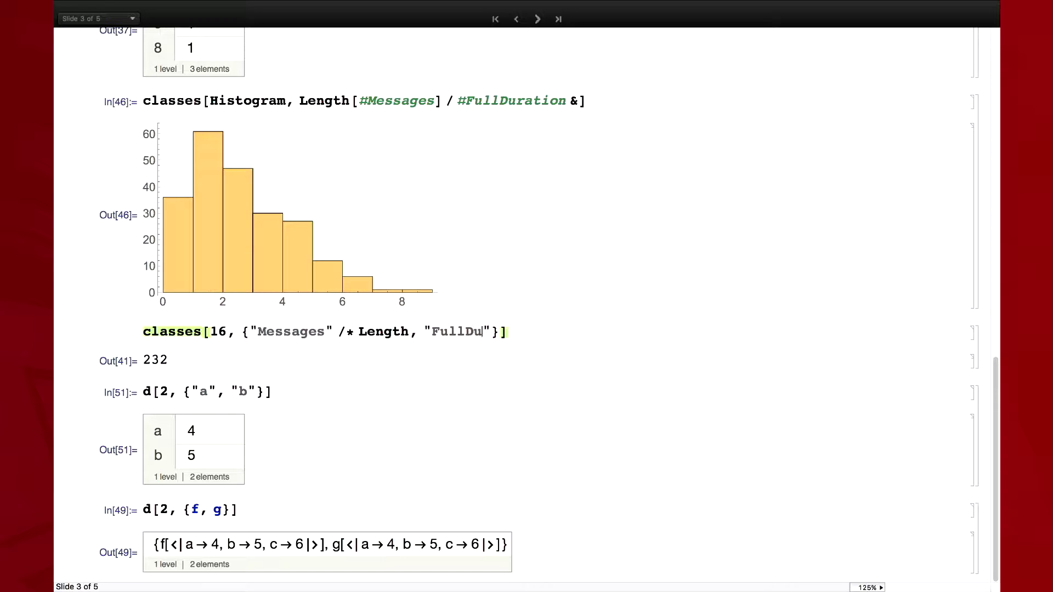
pyautogui.write('on')
pyautogui.hotkey('shift', 'Return')
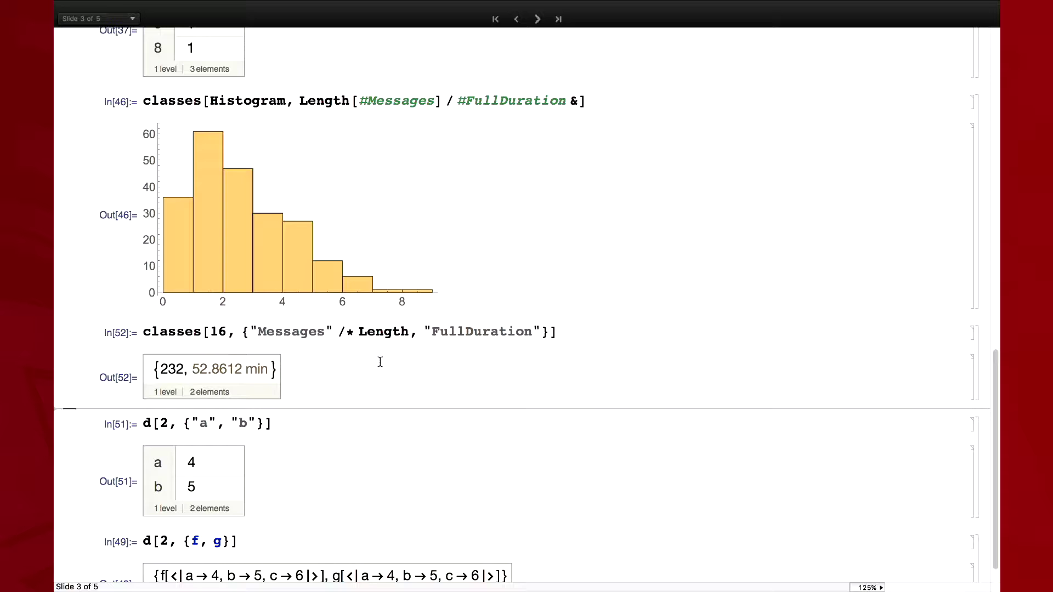
pyautogui.click(548, 329)
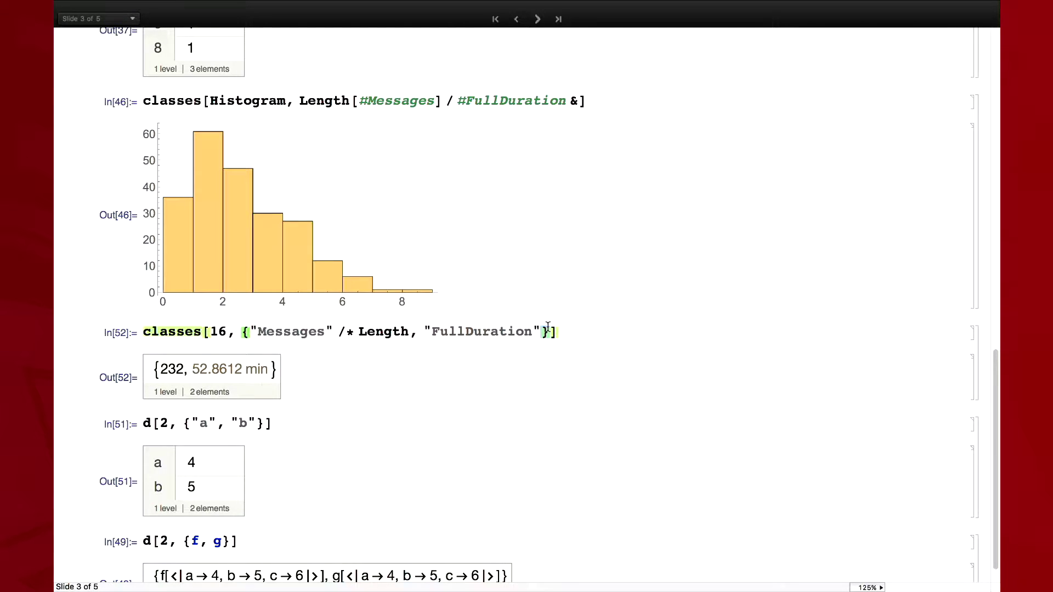
pyautogui.doubleClick(548, 329)
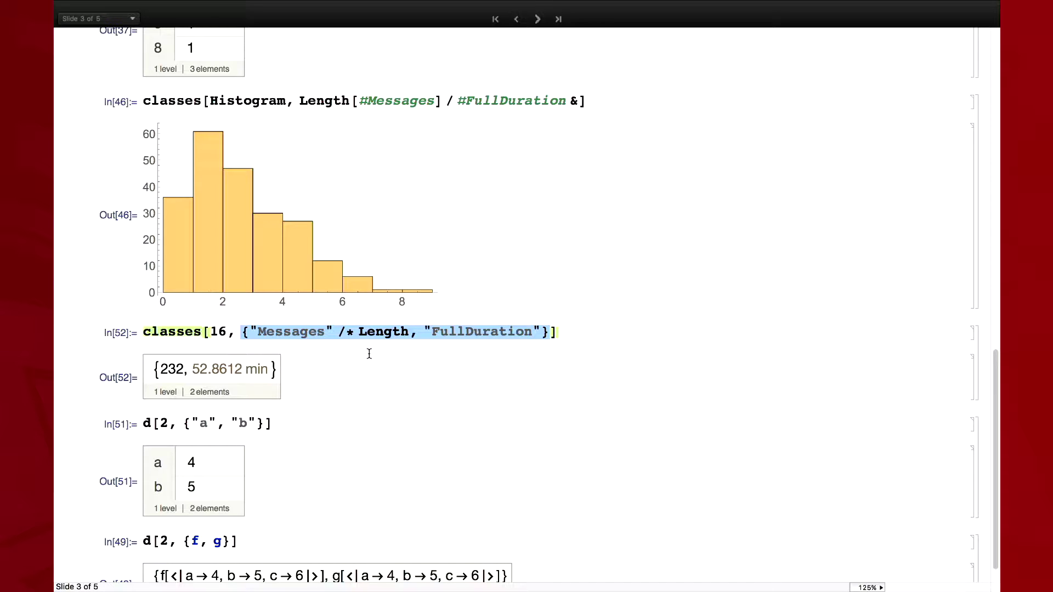
# Append /* (#[[1]] / #[[2]] &) to the operator list in the class 16 query and evaluate it.
pyautogui.press('Right')
pyautogui.write('/*')
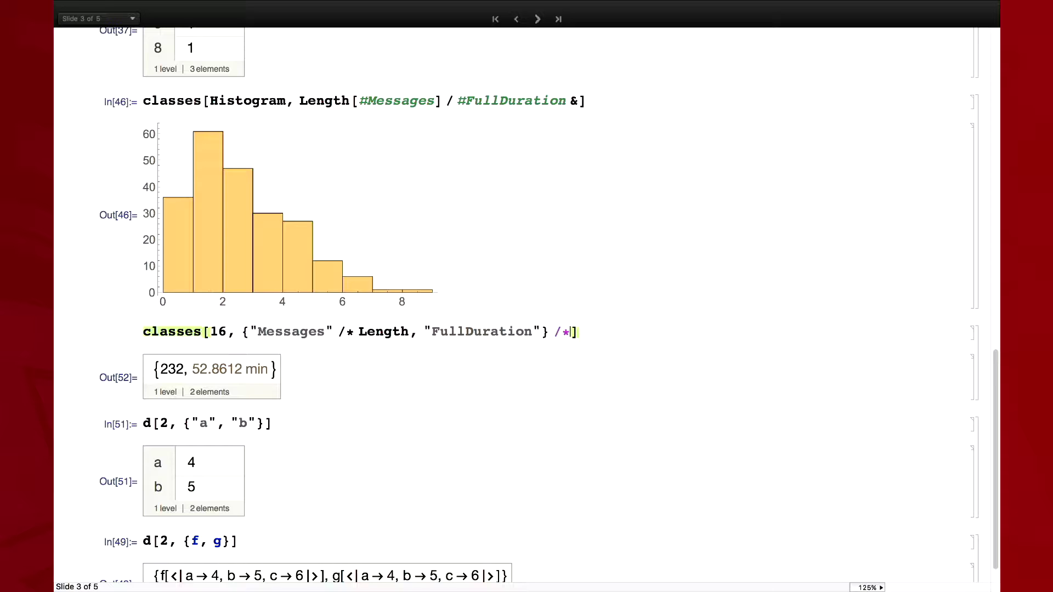
pyautogui.write(' (#[[1]])')
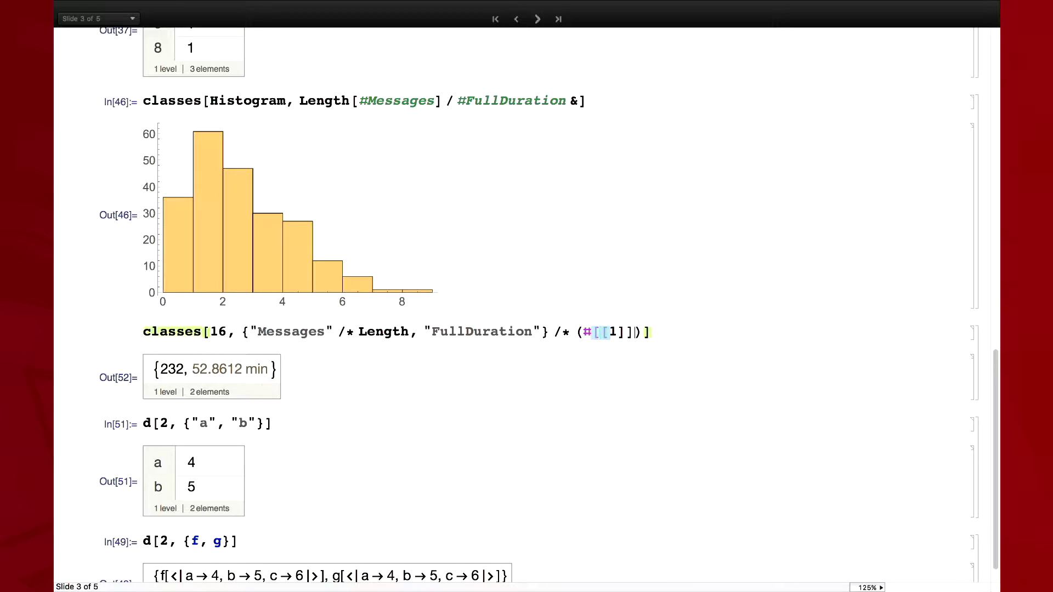
pyautogui.write(' / #[[2]]')
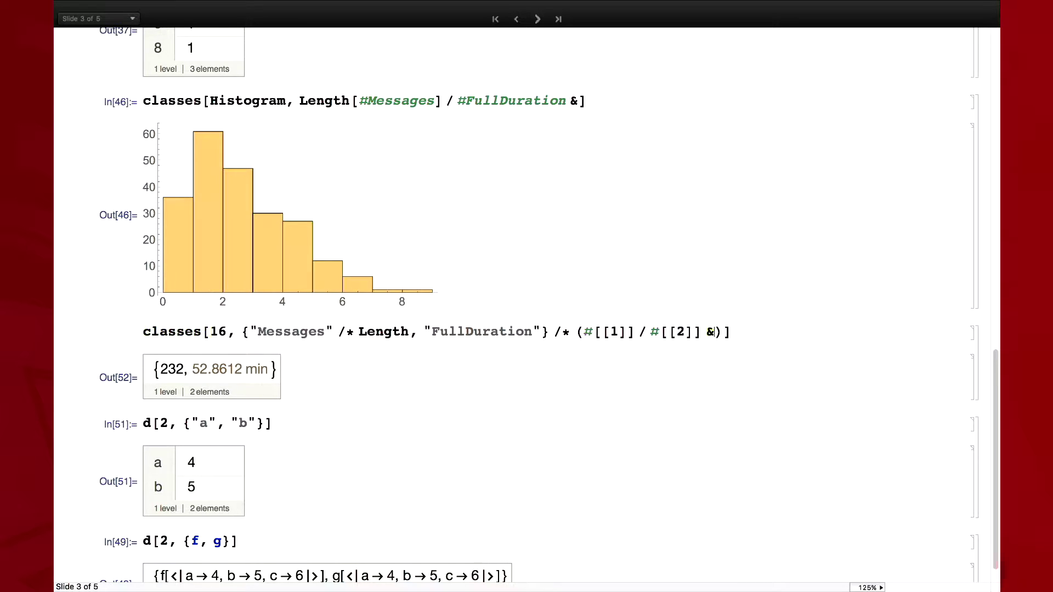
pyautogui.write(' &')
pyautogui.hotkey('shift', 'Return')
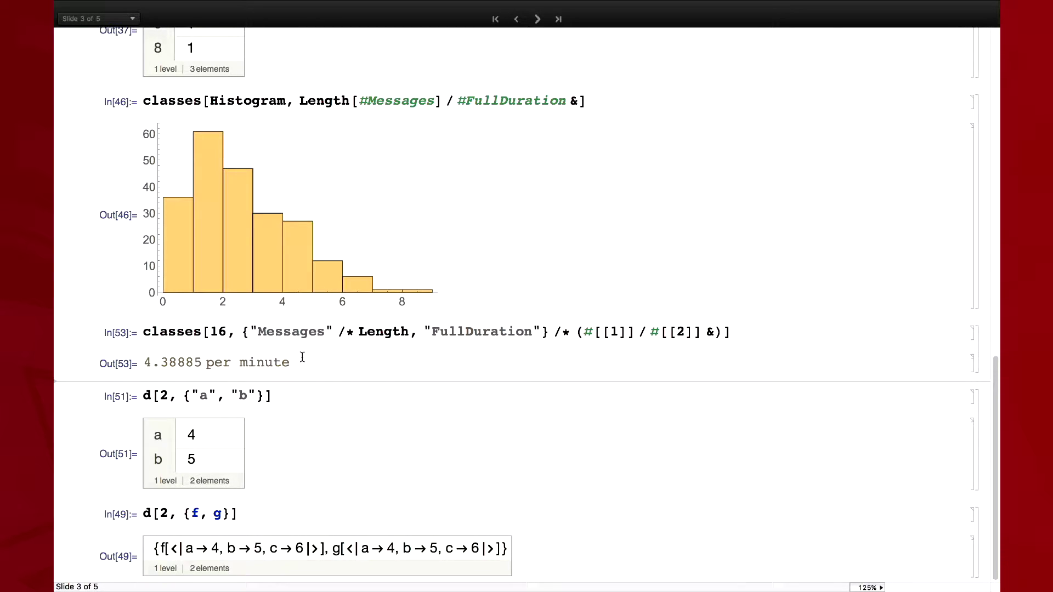
# Replace 16 in the message rate query with All and evaluate it, then replace All with Histogram and evaluate again.
pyautogui.doubleClick(217, 331)
pyautogui.write('All')
pyautogui.hotkey('shift', 'Return')
pyautogui.doubleClick(218, 331)
pyautogui.write('Histogram')
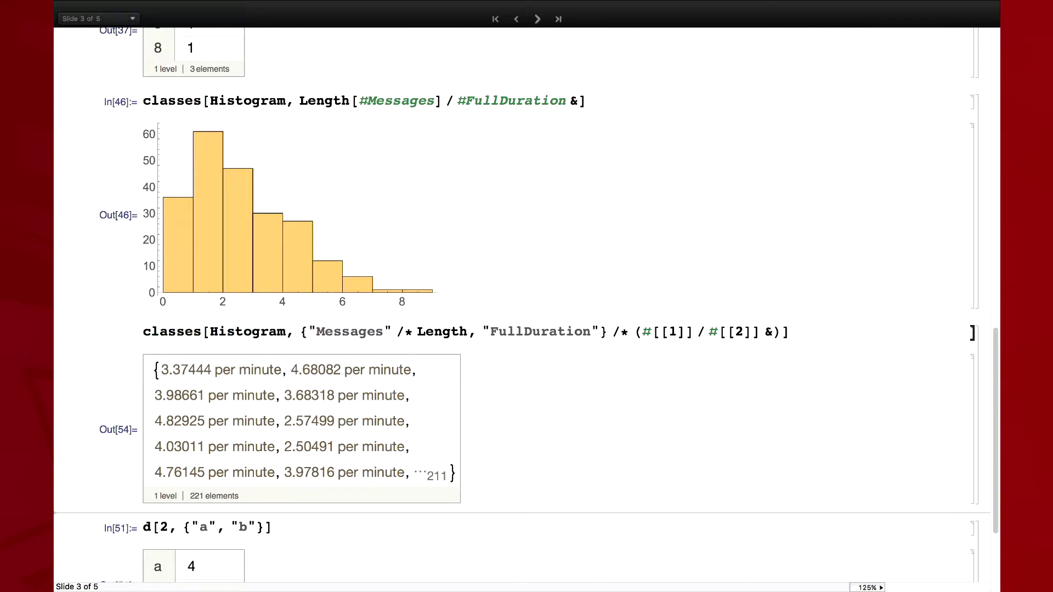
pyautogui.hotkey('shift', 'Return')
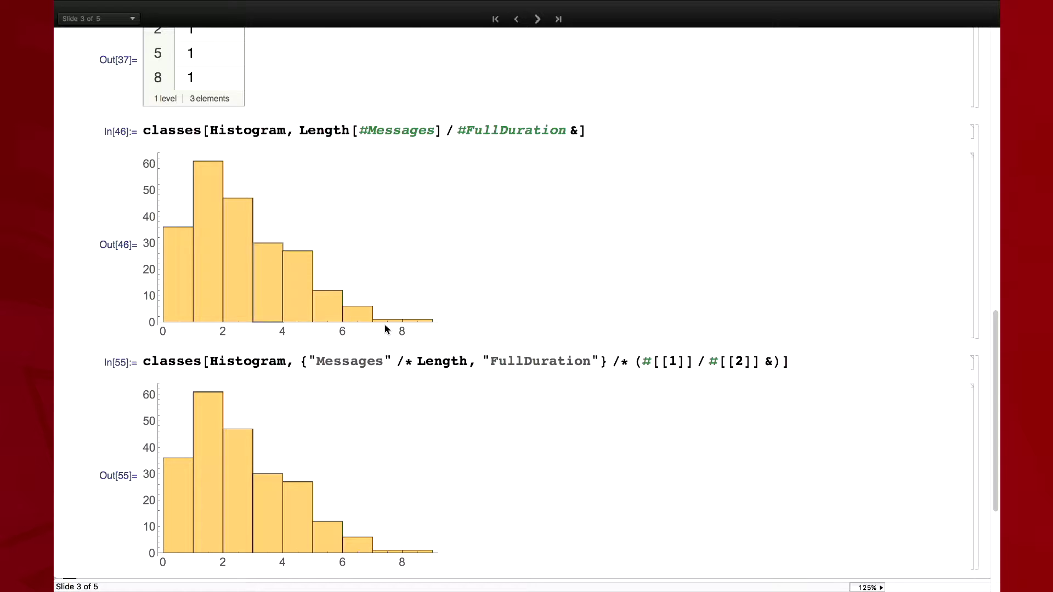
# Replace the (#[[1]] / #[[2]] &) function in the histogram query with Apply[Divide], evaluate it and highlight that operator.
pyautogui.doubleClick(637, 361)
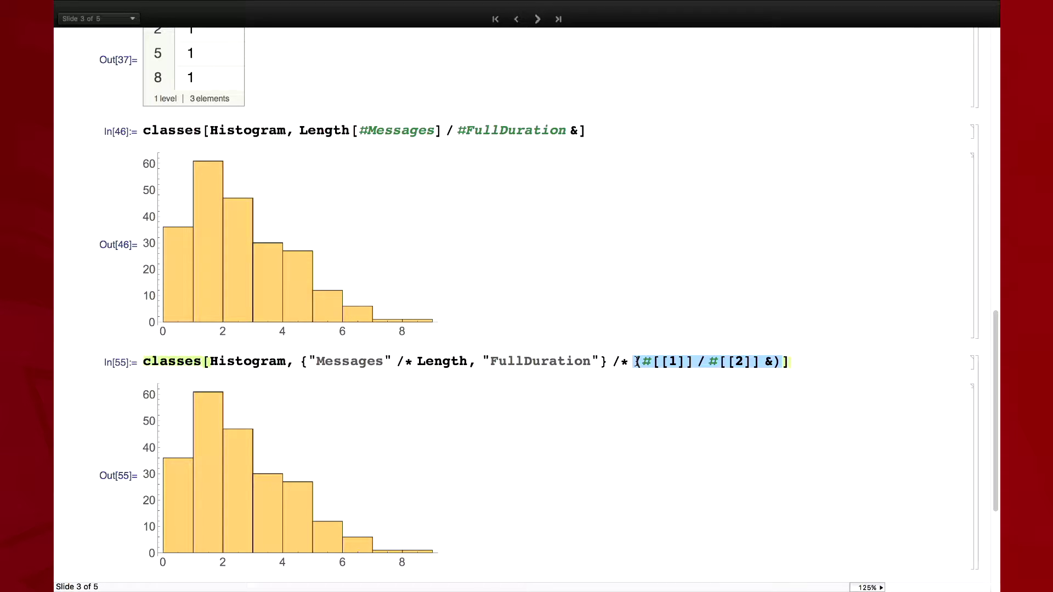
pyautogui.write('Apply[')
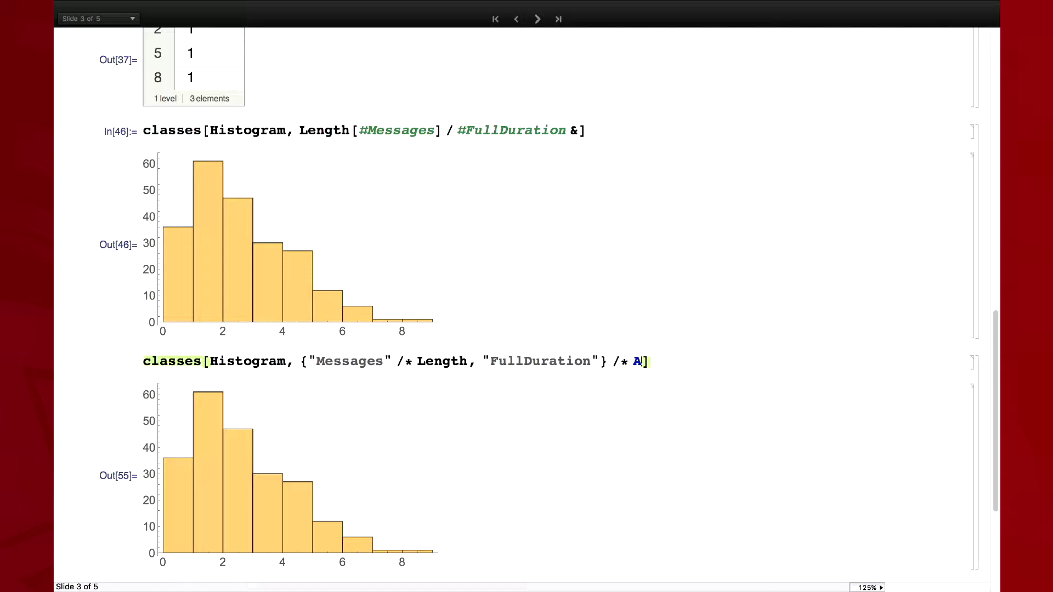
pyautogui.write('#1 / #2 ^')
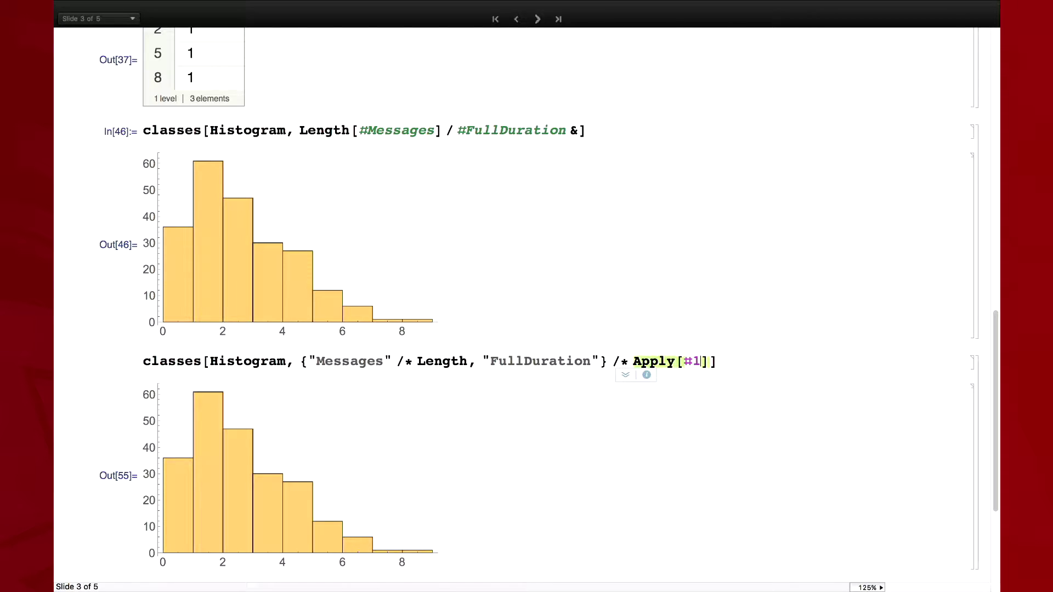
pyautogui.press('BackSpace')
pyautogui.write('&')
pyautogui.tripleClick(712, 363)
pyautogui.write('Divi')
pyautogui.press('BackSpace')
pyautogui.press('BackSpace')
pyautogui.write('vide')
pyautogui.hotkey('shift', 'Return')
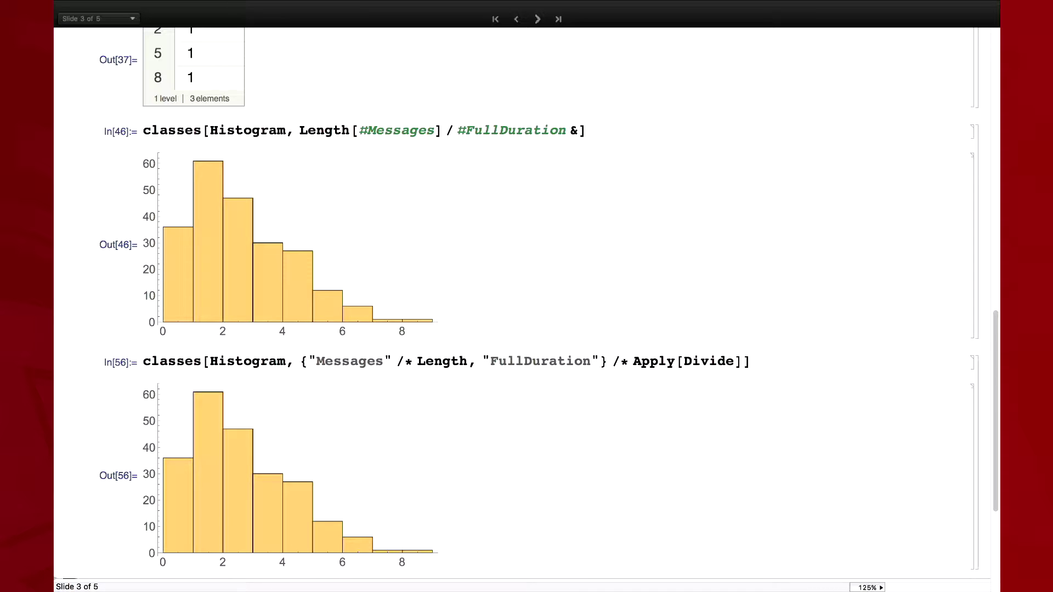
pyautogui.click(676, 362)
pyautogui.doubleClick(667, 362)
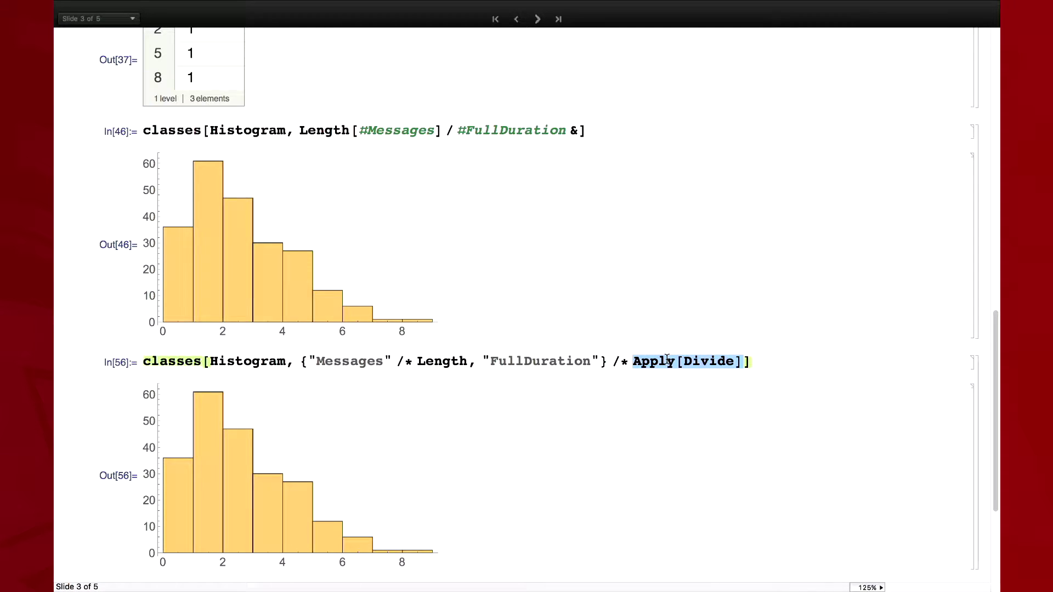
# Evaluate classes in a new cell above the Apply[Divide] histogram query.
pyautogui.scroll(-3, 667, 359)
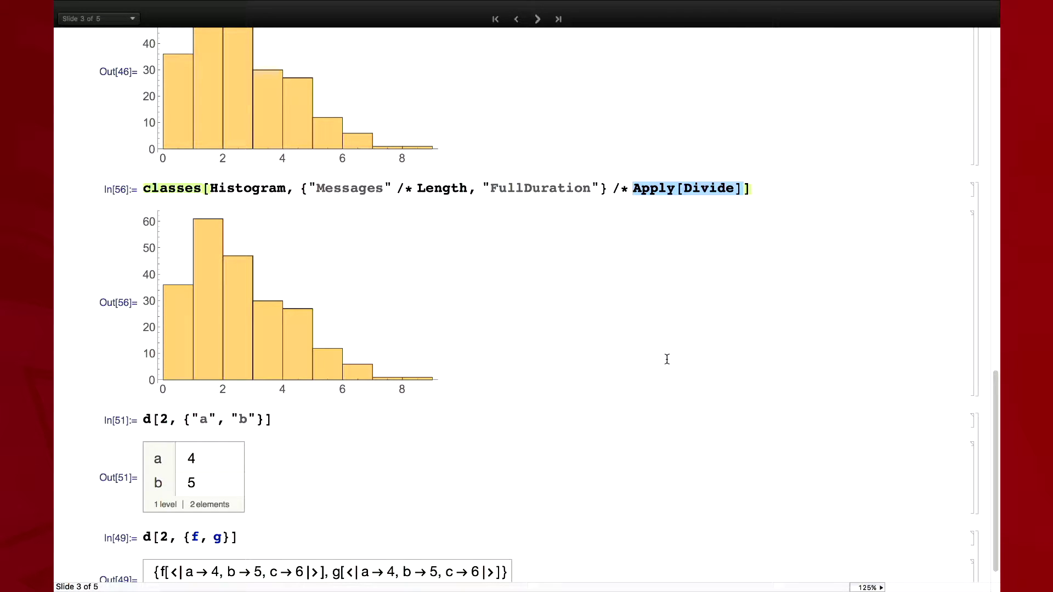
pyautogui.scroll(-1, 666, 359)
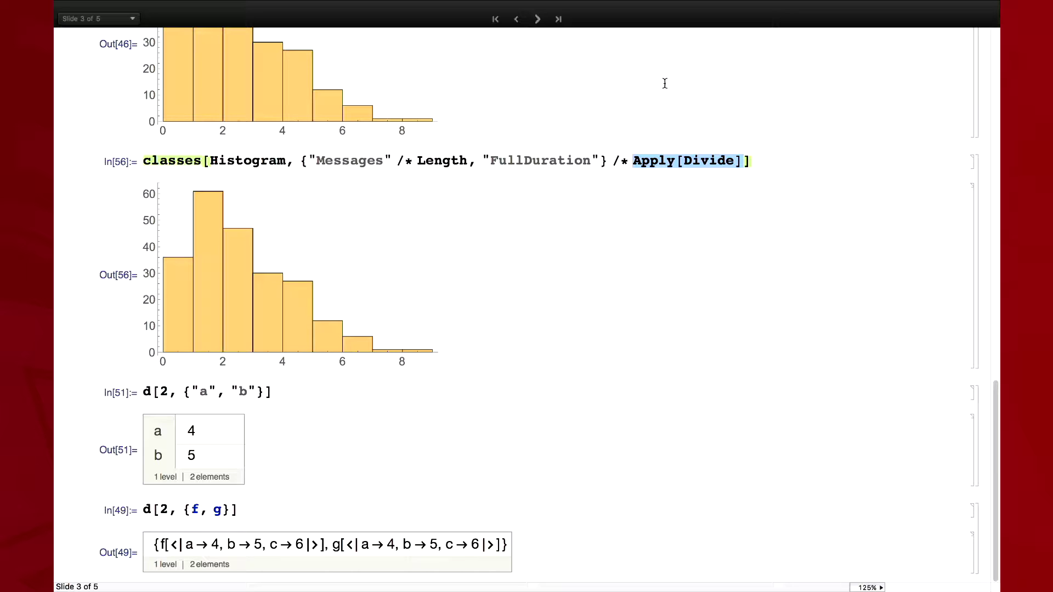
pyautogui.scroll(2, 323, 172)
pyautogui.moveTo(336, 174)
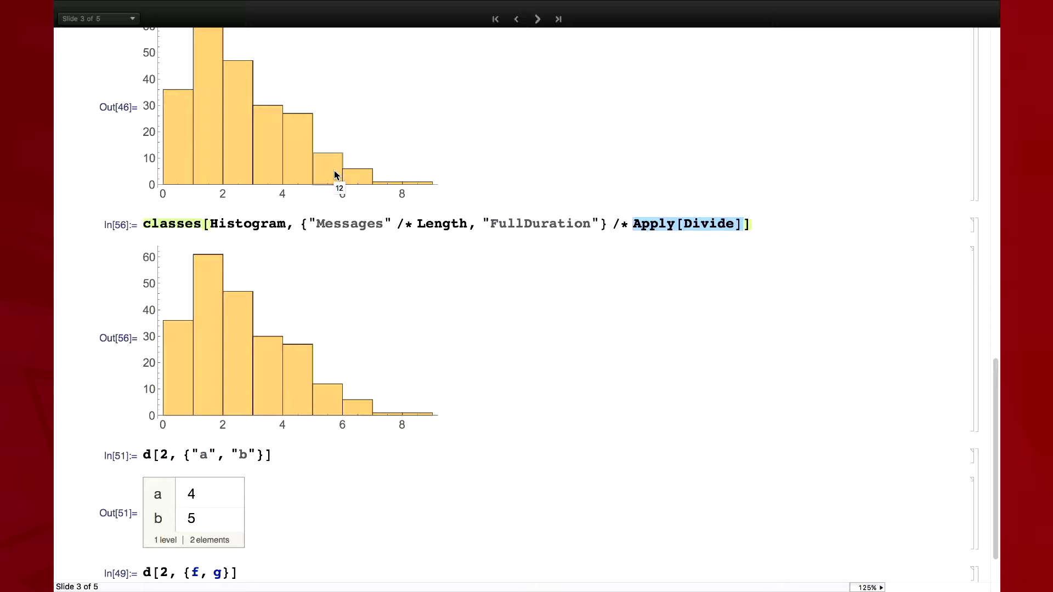
pyautogui.click(335, 211)
pyautogui.scroll(-3, 335, 211)
pyautogui.click(178, 159)
pyautogui.click(182, 147)
pyautogui.write('classese')
pyautogui.press('BackSpace')
pyautogui.press('BackSpace')
pyautogui.write('se')
pyautogui.press('BackSpace')
pyautogui.hotkey('shift', 'Return')
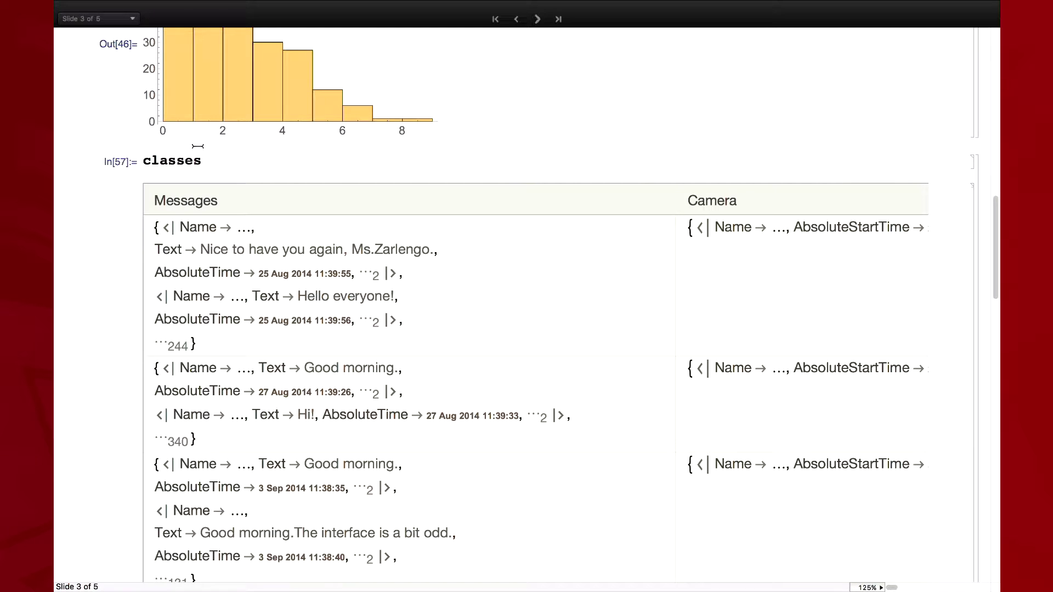
# Replace classes with courses in the new cell, evaluate it and delete the cell.
pyautogui.doubleClick(194, 161)
pyautogui.write('courses')
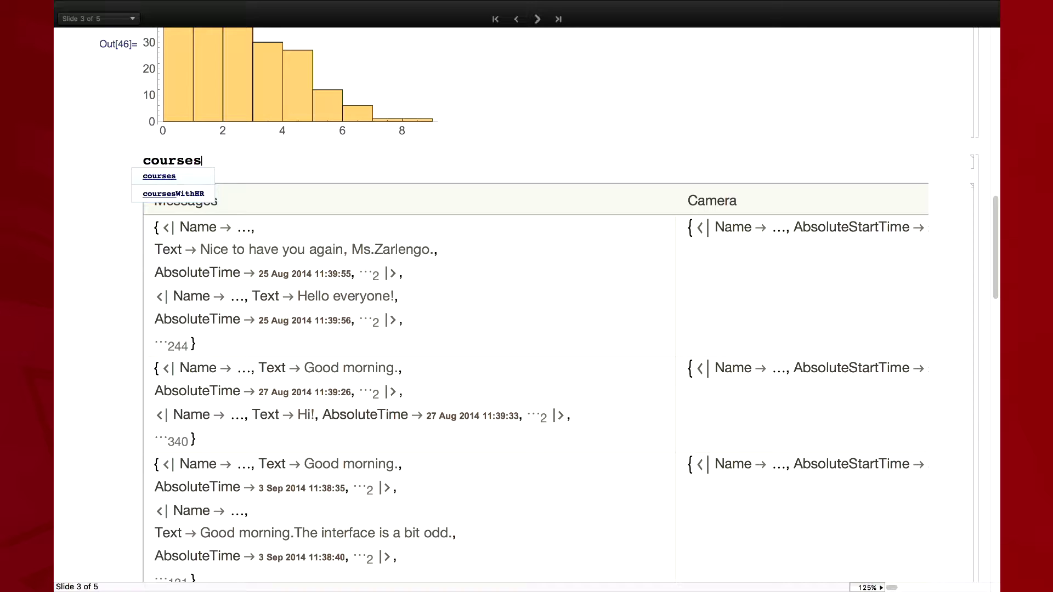
pyautogui.hotkey('shift', 'Return')
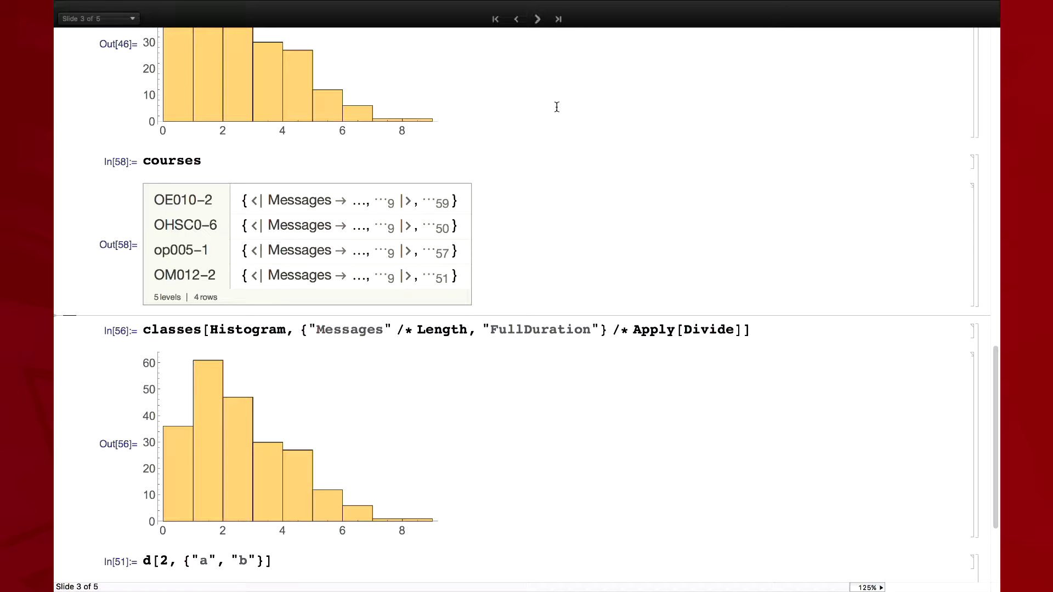
pyautogui.click(975, 172)
pyautogui.press('Delete')
# Copy the Apply[Divide] histogram query's arguments into a new courses[1, ...] query below its plot and evaluate it.
pyautogui.moveTo(209, 162); pyautogui.dragTo(743, 156)
pyautogui.press('super+c')
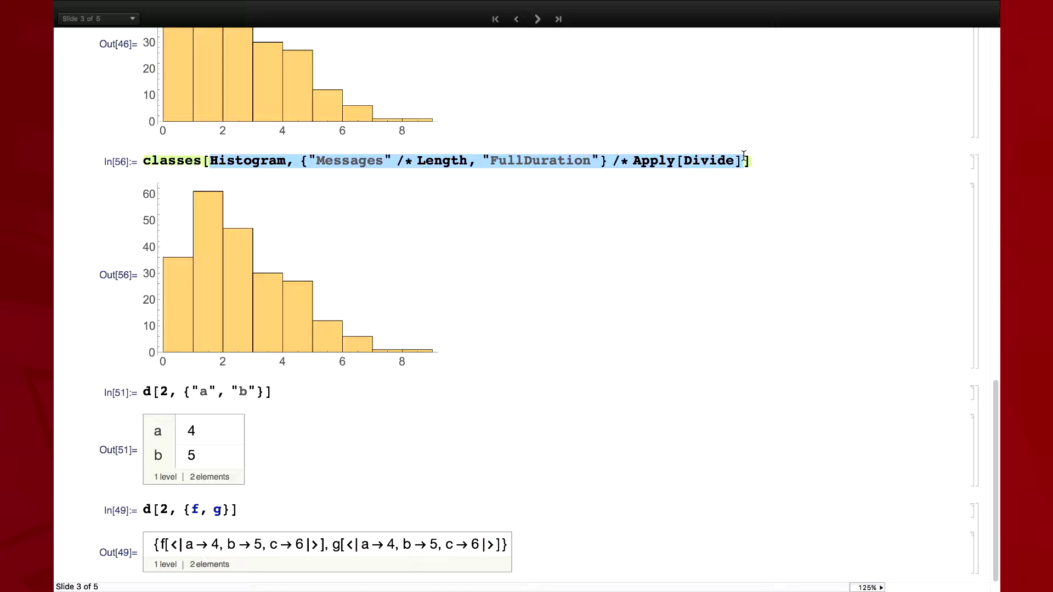
pyautogui.click(325, 381)
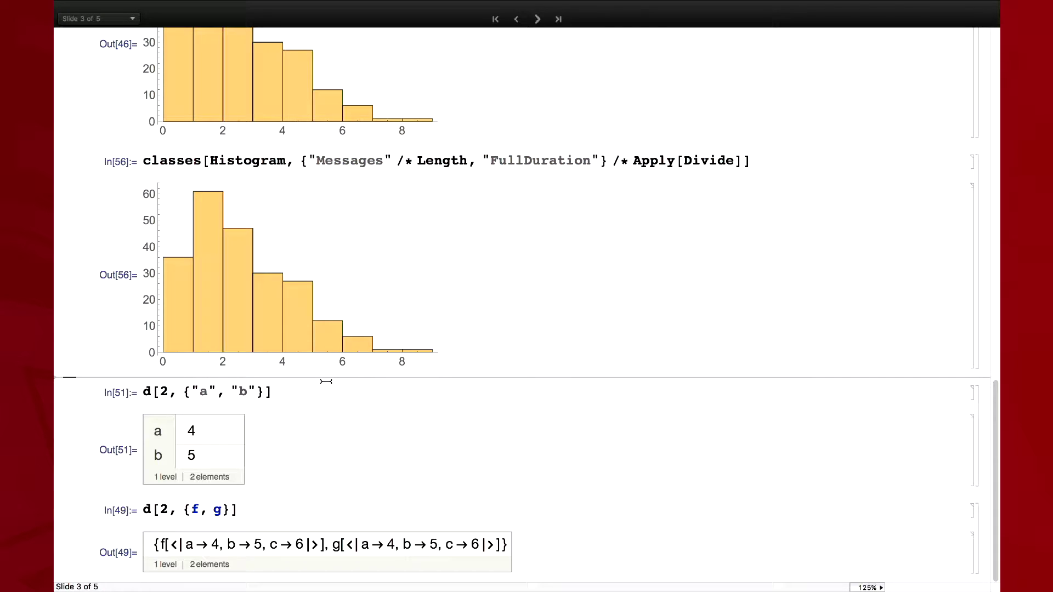
pyautogui.write('courses[]')
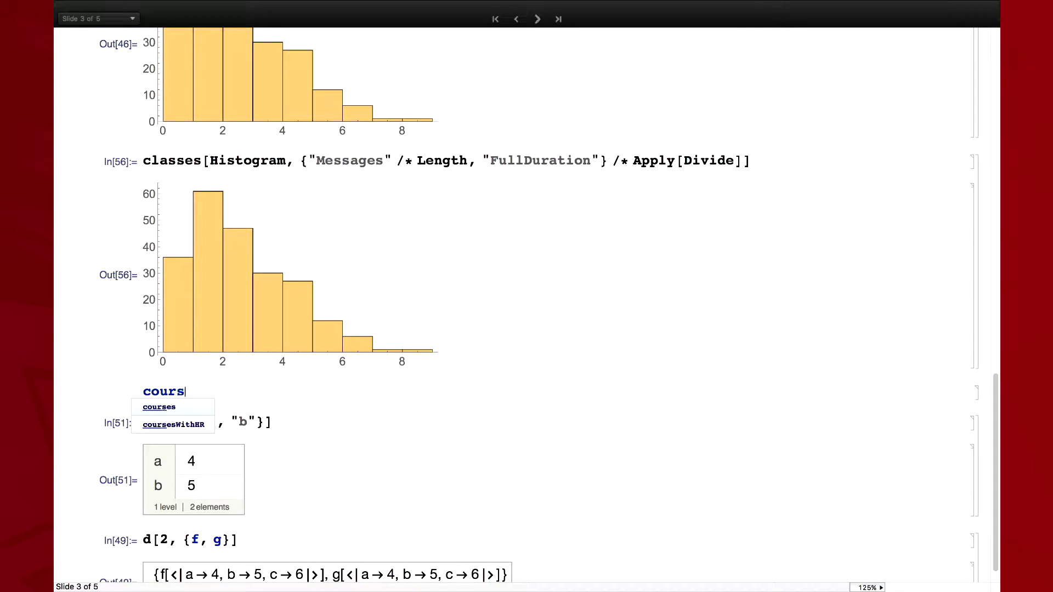
pyautogui.write('1,')
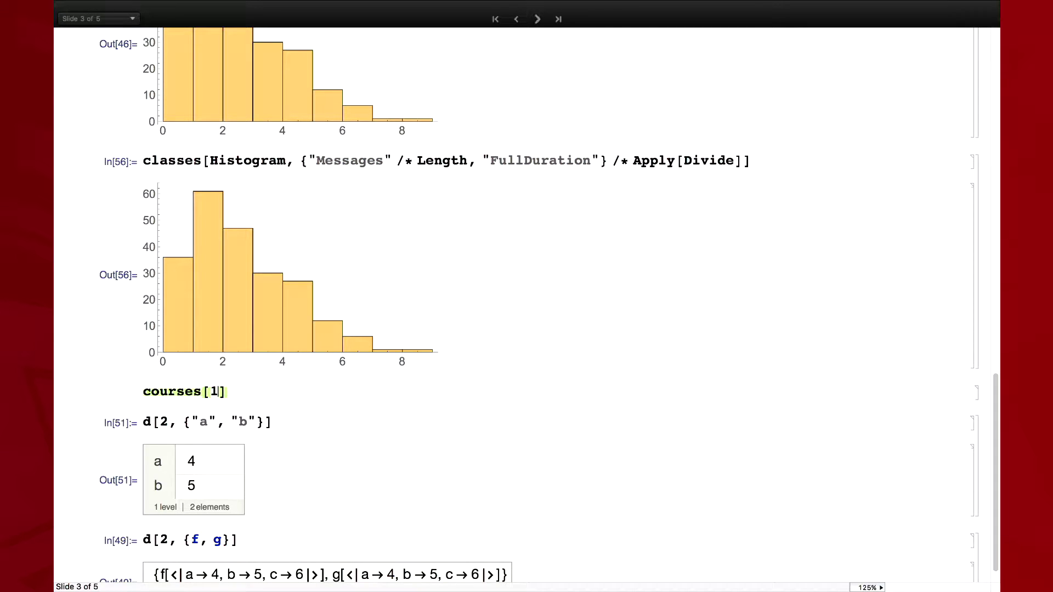
pyautogui.press('super+v')
pyautogui.hotkey('shift', 'Return')
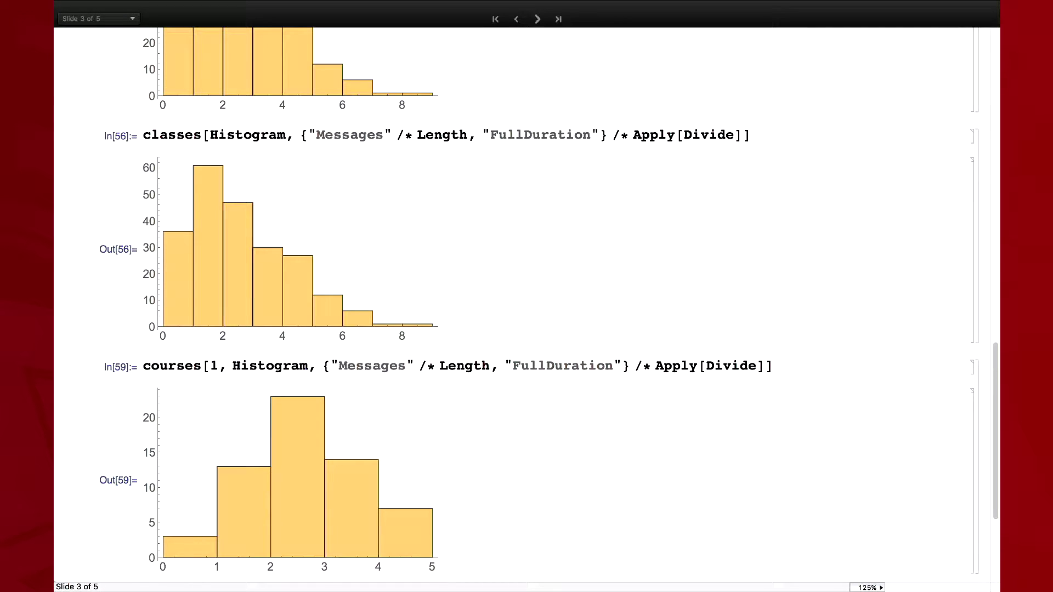
# Change the first argument of the courses histogram query to All and evaluate it.
pyautogui.doubleClick(213, 366)
pyautogui.write('All')
pyautogui.hotkey('shift', 'Return')
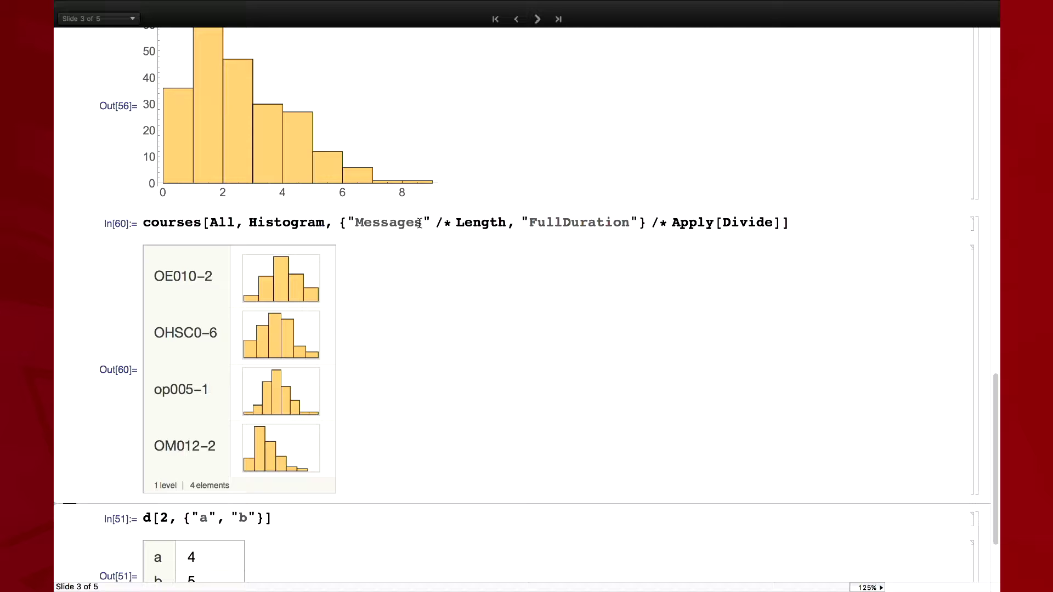
# Evaluate classes in a new cell at the end of the slide, below the d[2, {f, g}] output.
pyautogui.scroll(-5, 420, 223)
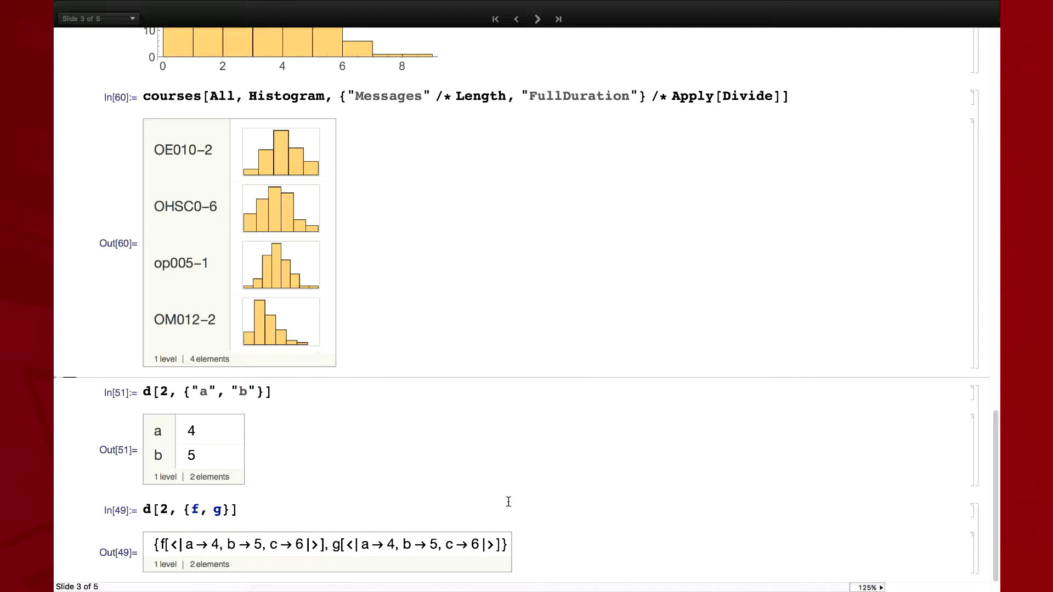
pyautogui.click(514, 575)
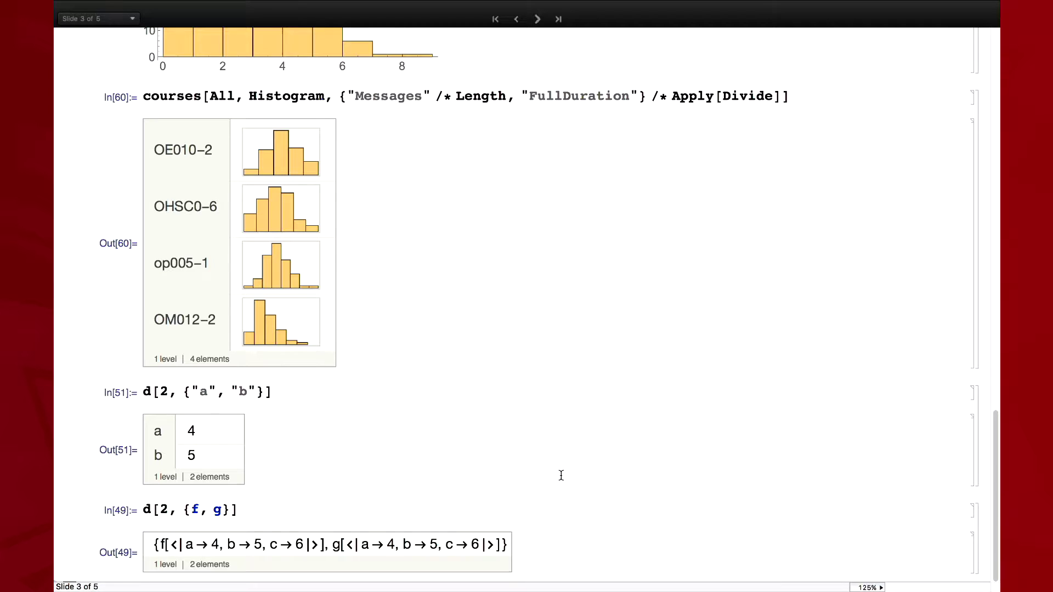
pyautogui.write('classes')
pyautogui.hotkey('shift', 'Return')
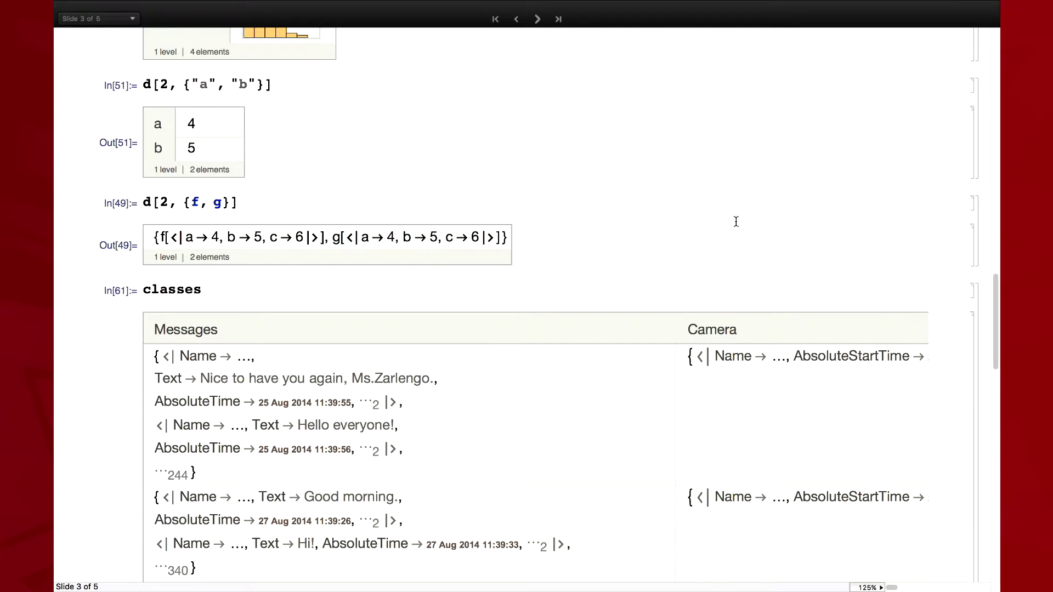
# Change the last cell's query to classes[16, "Microphone"] and evaluate it.
pyautogui.click(965, 296)
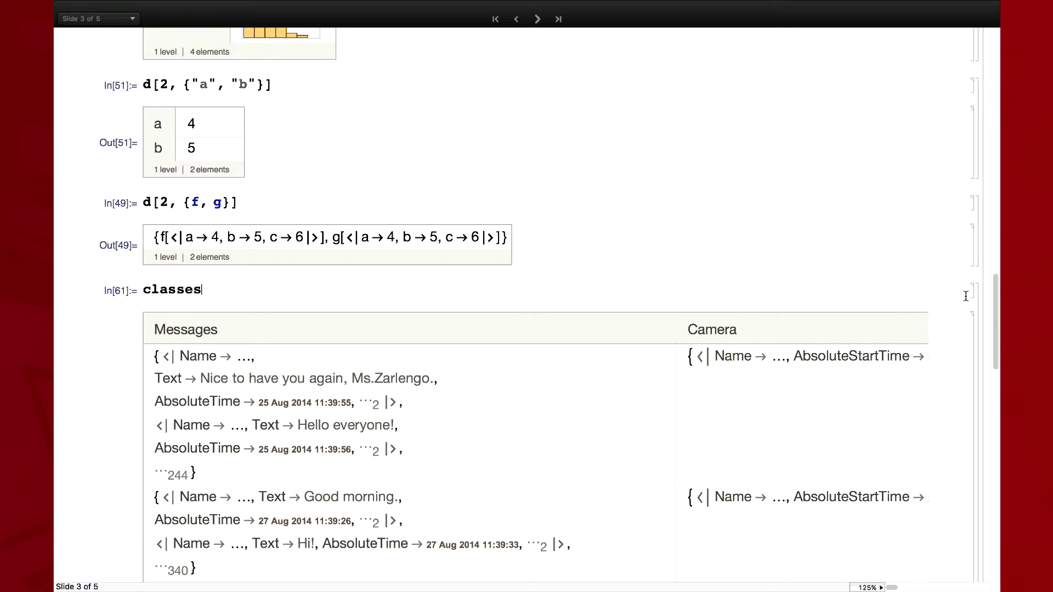
pyautogui.write('[All,')
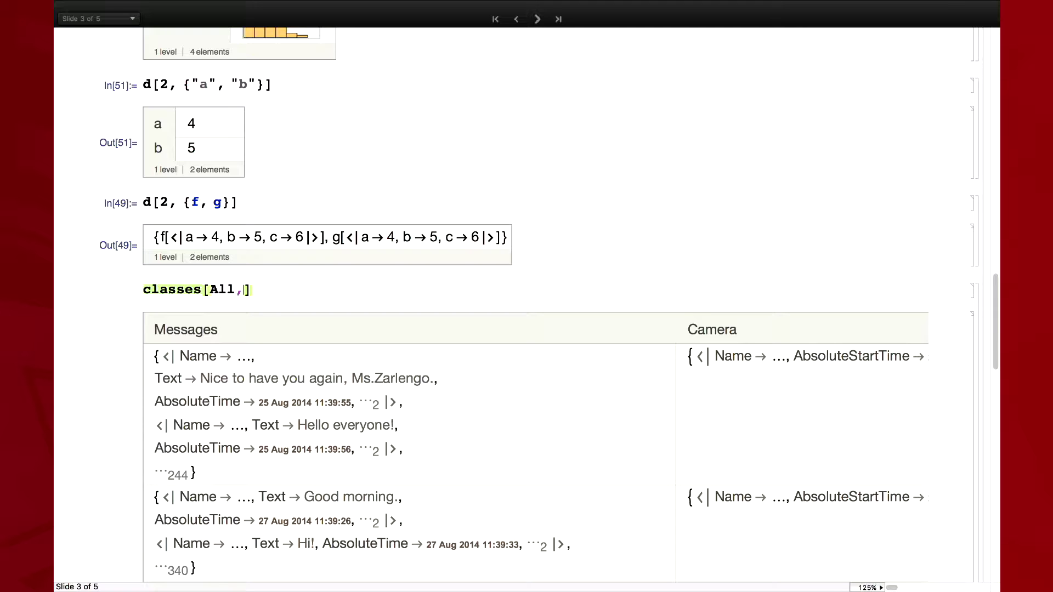
pyautogui.write('"')
pyautogui.click(236, 290)
pyautogui.press('BackSpace')
pyautogui.press('BackSpace')
pyautogui.press('BackSpace')
pyautogui.write('16')
pyautogui.click(249, 289)
pyautogui.write('Microphone')
pyautogui.hotkey('shift', 'Return')
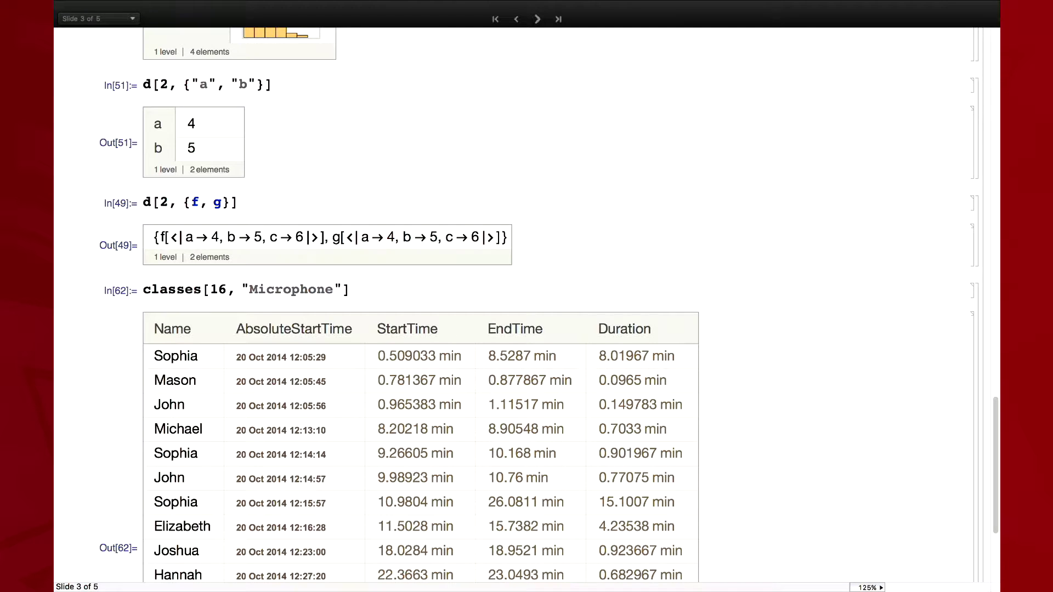
# Add All and "Duration" as further arguments of the class 16 "Microphone" query and evaluate it.
pyautogui.scroll(-3, 879, 232)
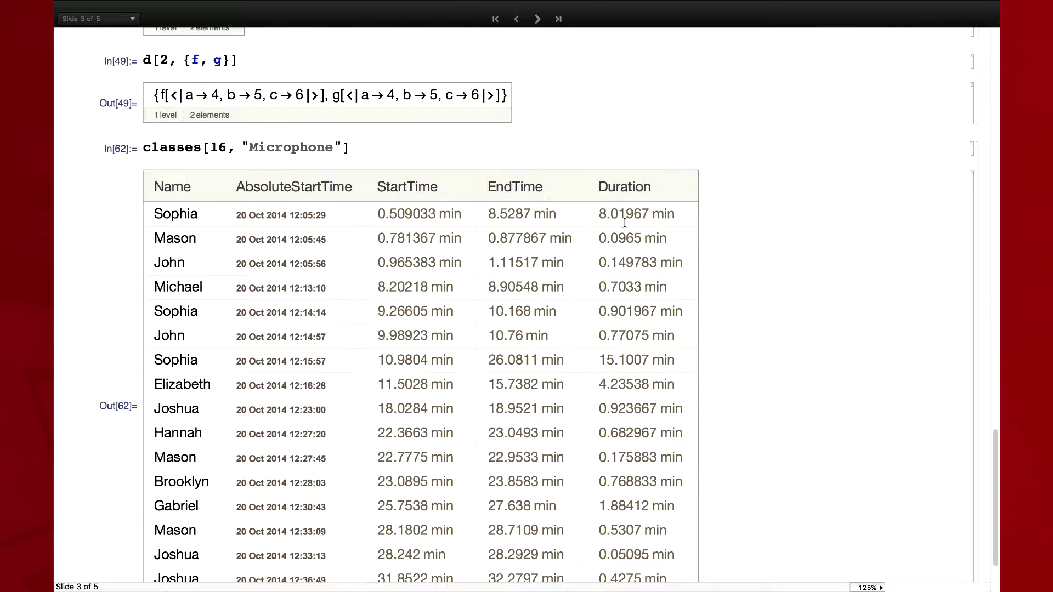
pyautogui.click(385, 150)
pyautogui.click(276, 148)
pyautogui.doubleClick(276, 148)
pyautogui.click(344, 148)
pyautogui.write(', All, "Duration')
pyautogui.moveTo(580, 186); pyautogui.dragTo(680, 311)
pyautogui.click(504, 133)
pyautogui.click(502, 146)
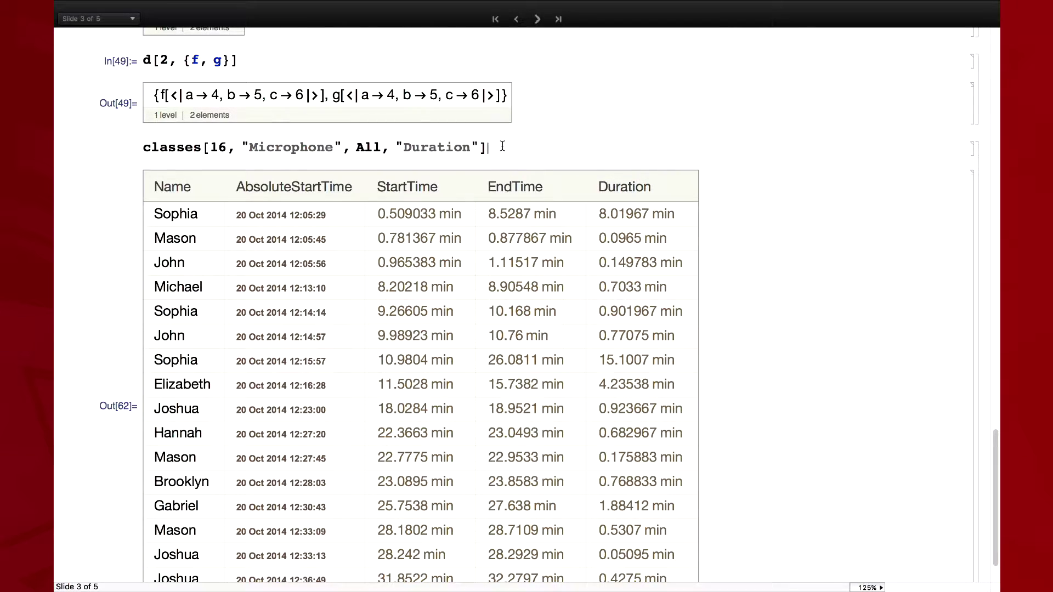
pyautogui.hotkey('shift', 'Return')
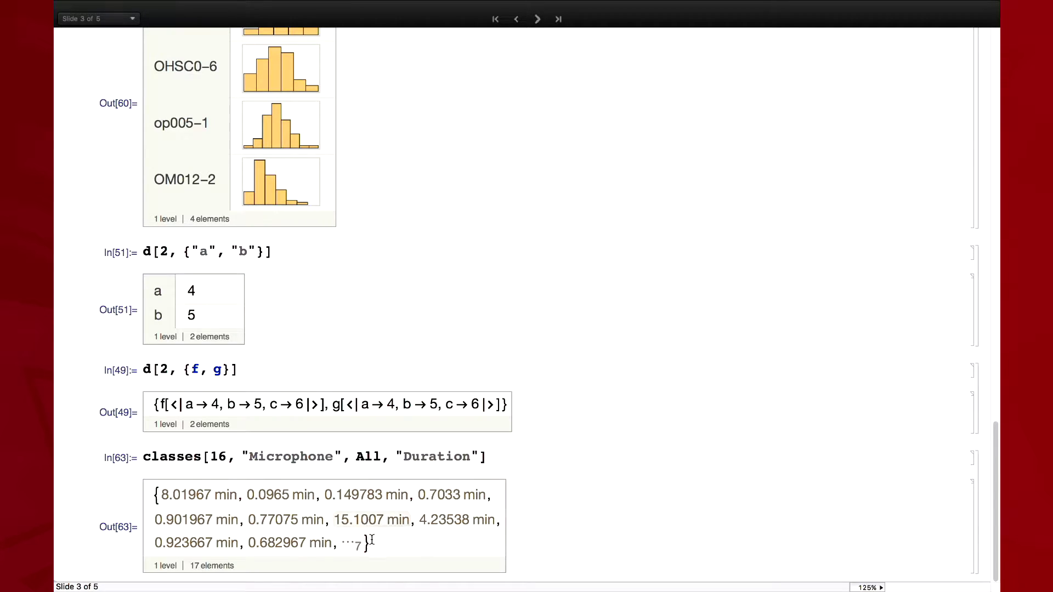
# Replace All with Total in the "Microphone" duration query, evaluate it and highlight the result.
pyautogui.moveTo(373, 544); pyautogui.dragTo(191, 457)
pyautogui.doubleClick(367, 459)
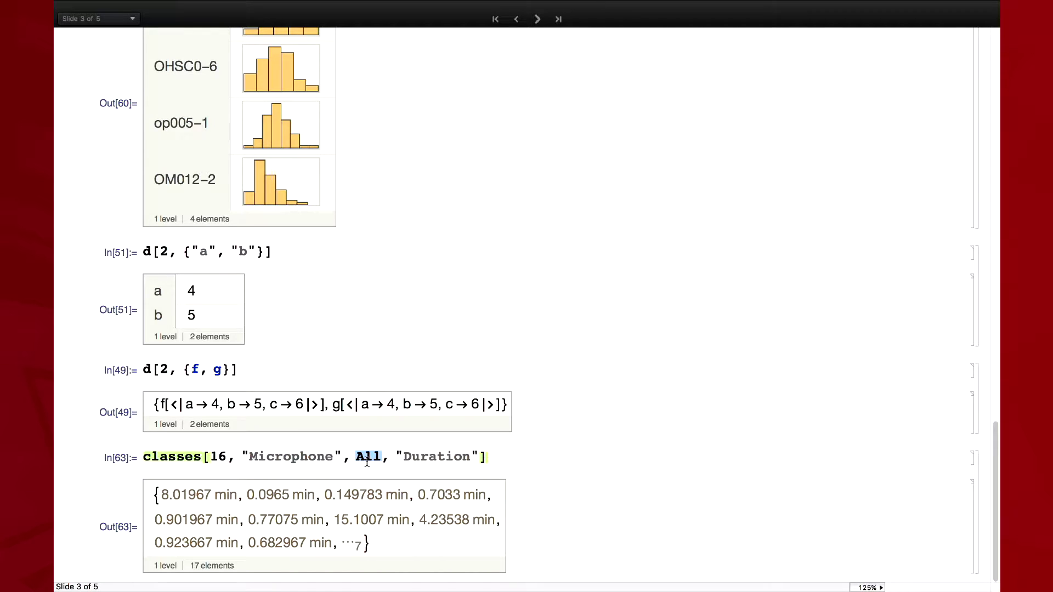
pyautogui.write('Total')
pyautogui.hotkey('shift', 'Return')
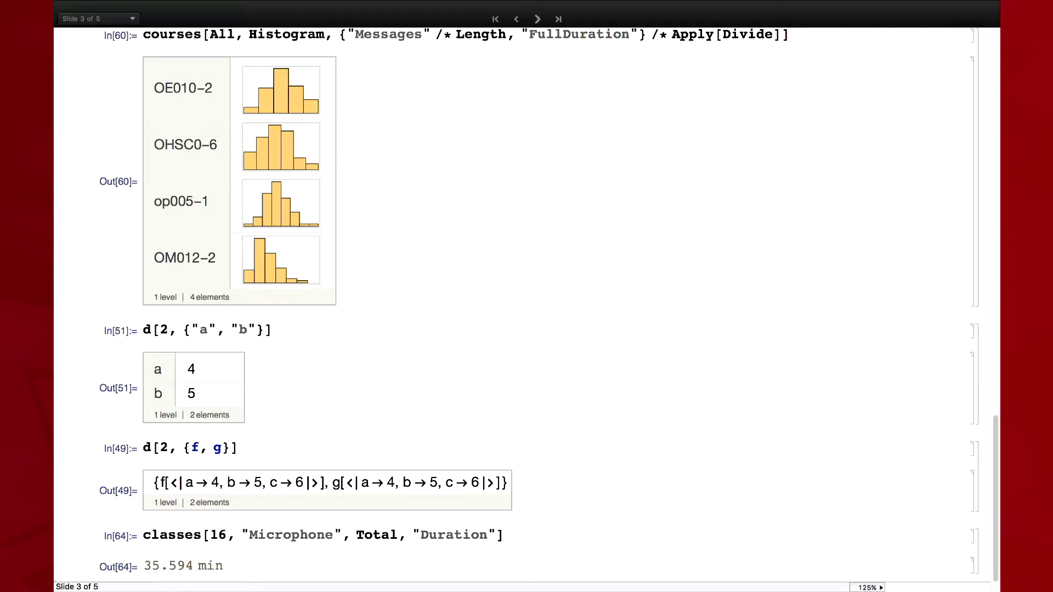
pyautogui.doubleClick(258, 572)
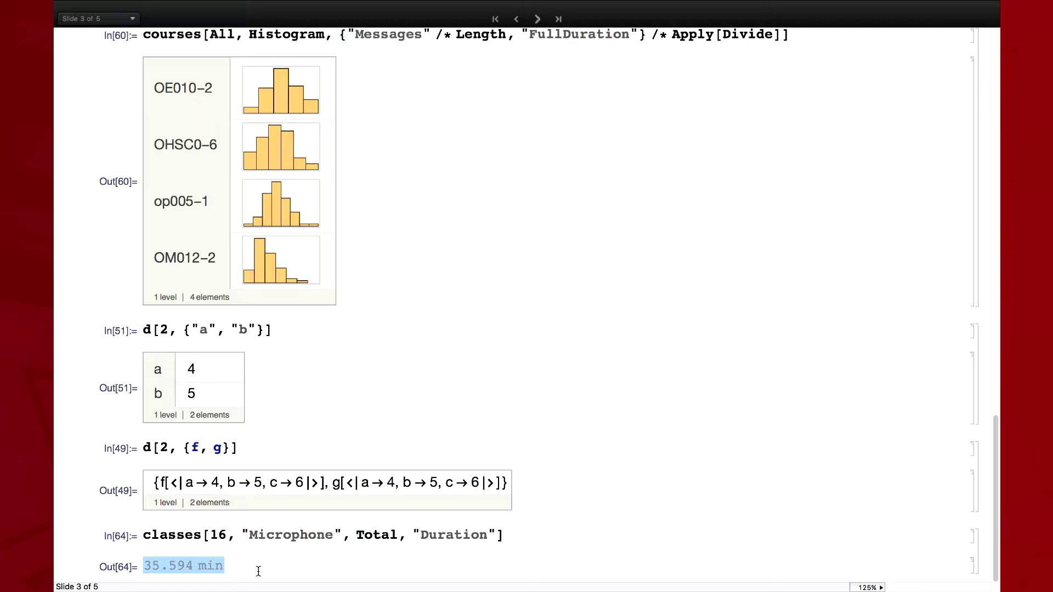
# Enclose the "Microphone", Total and "Duration" arguments of the class 16 query in braces.
pyautogui.click(238, 537)
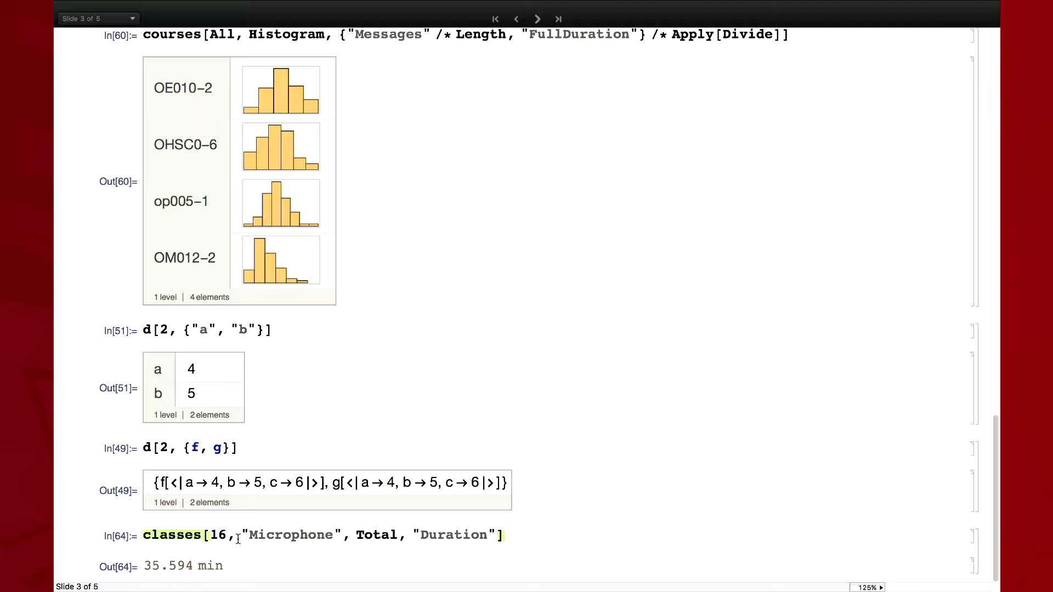
pyautogui.scroll(3, 411, 312)
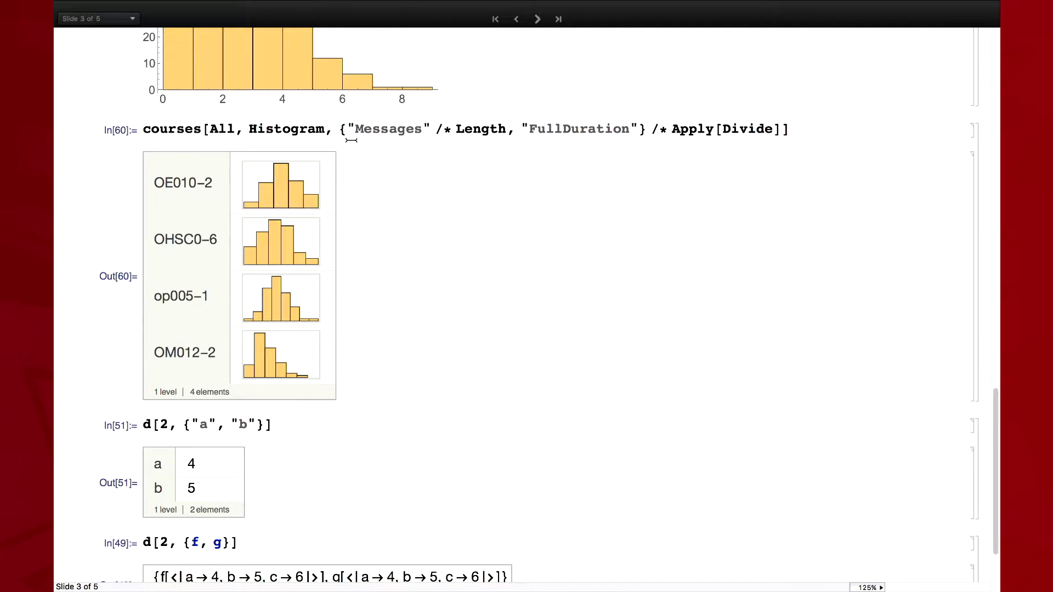
pyautogui.scroll(7, 351, 139)
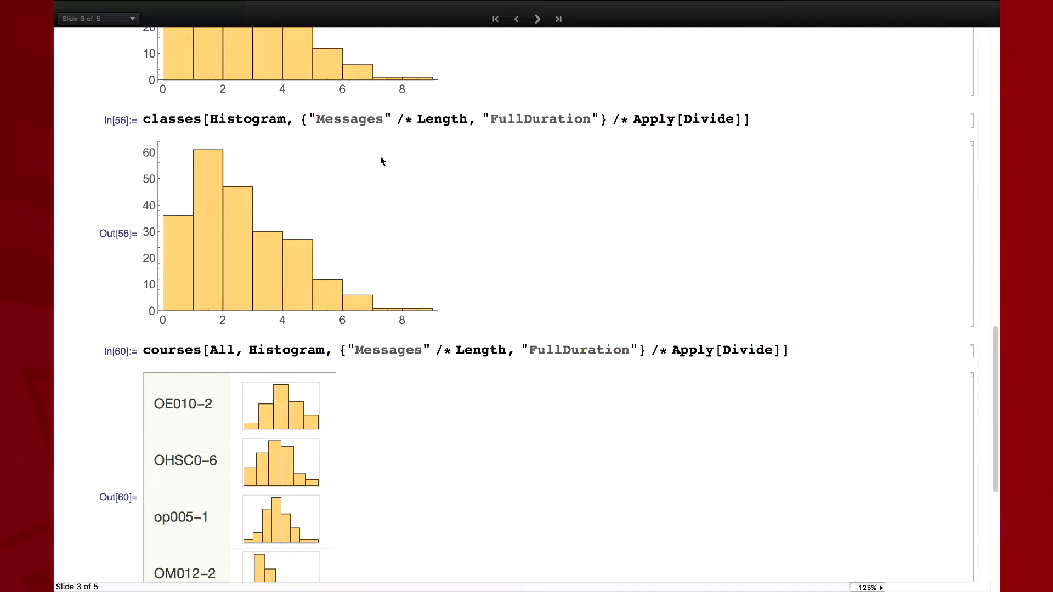
pyautogui.scroll(-10, 383, 161)
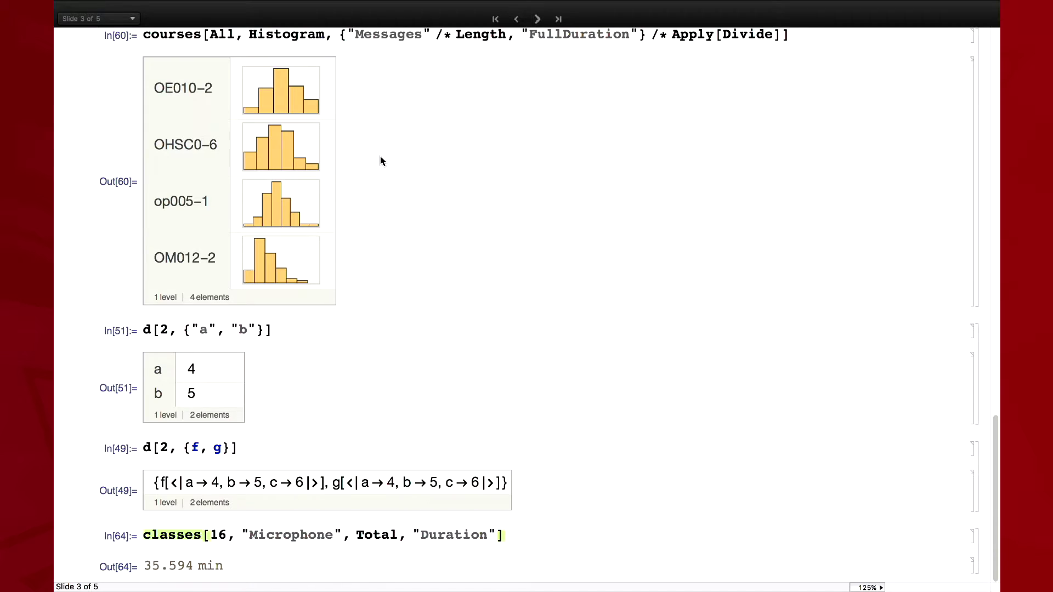
pyautogui.tripleClick(288, 533)
pyautogui.click(245, 533)
pyautogui.scroll(1, 332, 129)
pyautogui.scroll(-1, 328, 131)
pyautogui.write('{')
pyautogui.click(507, 537)
pyautogui.write('}')
pyautogui.press('Left')
# Add "RecordingDuration" as a further element after "Duration" inside the braces of the class 16 query.
pyautogui.write(', "FullDura')
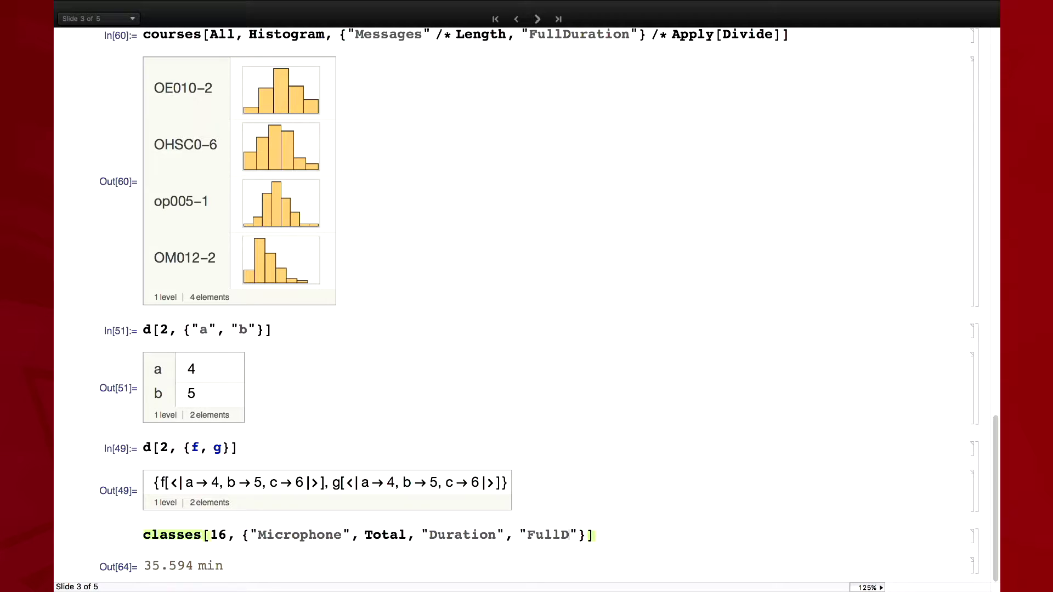
pyautogui.write('t')
pyautogui.press('BackSpace')
pyautogui.press('BackSpace')
pyautogui.press('BackSpace')
pyautogui.press('BackSpace')
pyautogui.press('BackSpace')
pyautogui.press('BackSpace')
pyautogui.press('BackSpace')
pyautogui.press('BackSpace')
pyautogui.press('BackSpace')
pyautogui.write('RecordingDuration')
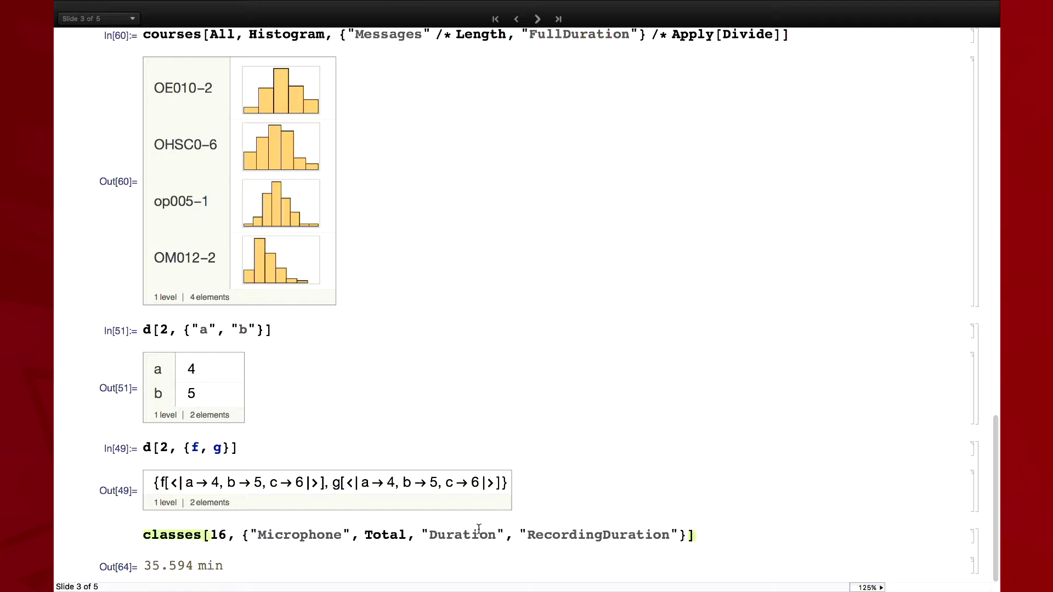
# Wrap "Microphone", Total, "Duration" in Query[ ] within the list, leaving "RecordingDuration" outside the Query.
pyautogui.moveTo(507, 536); pyautogui.dragTo(353, 540)
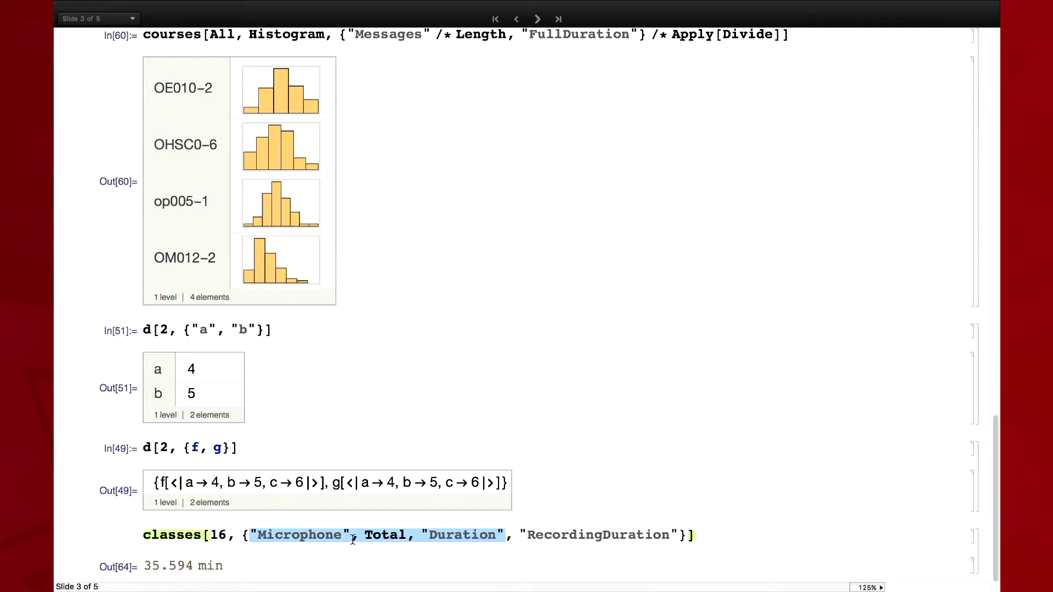
pyautogui.doubleClick(313, 536)
pyautogui.doubleClick(383, 537)
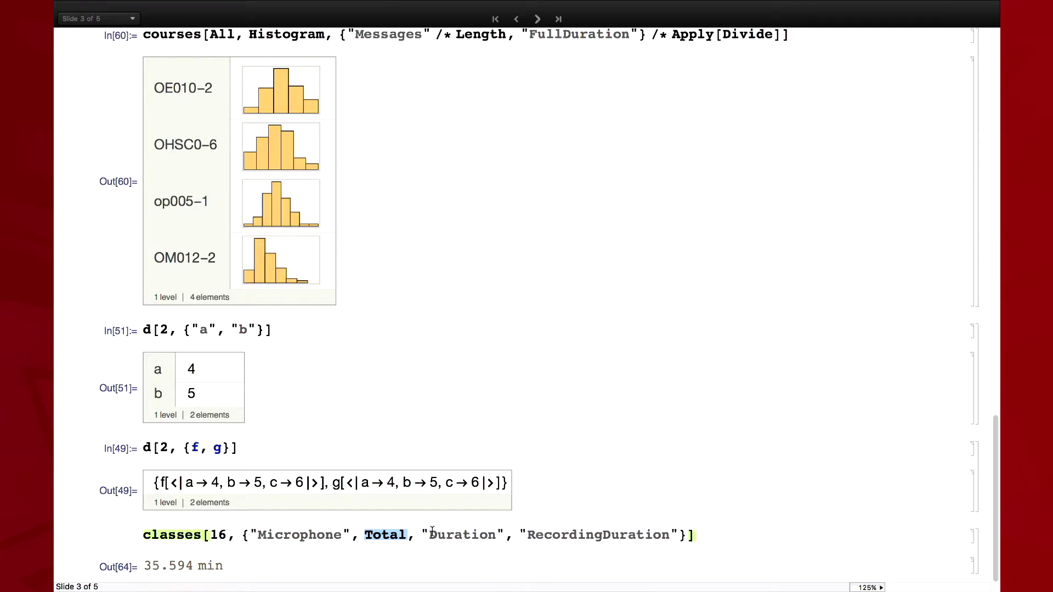
pyautogui.tripleClick(457, 534)
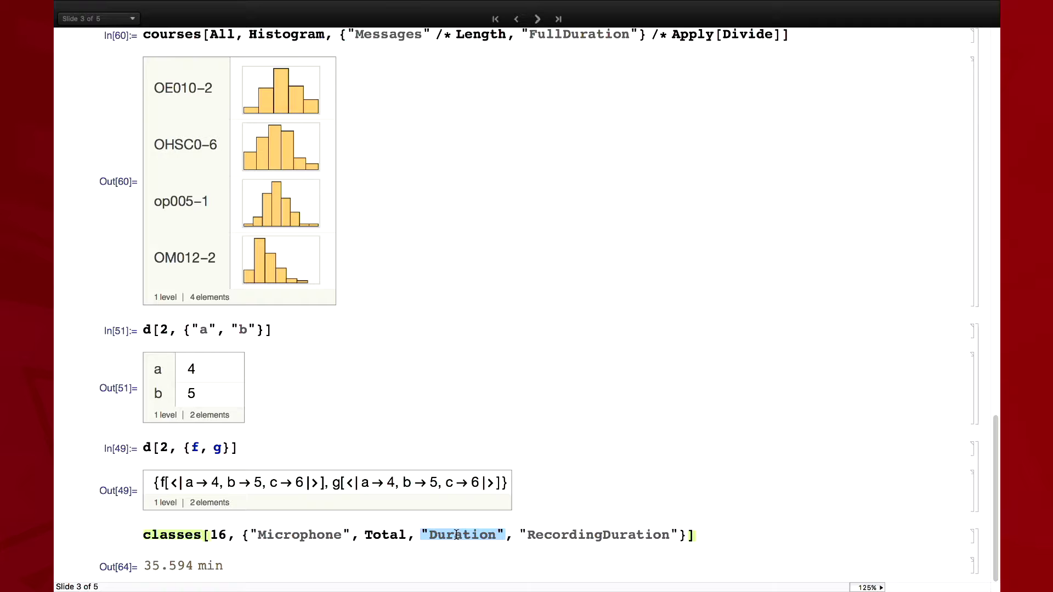
pyautogui.moveTo(507, 535); pyautogui.dragTo(247, 534)
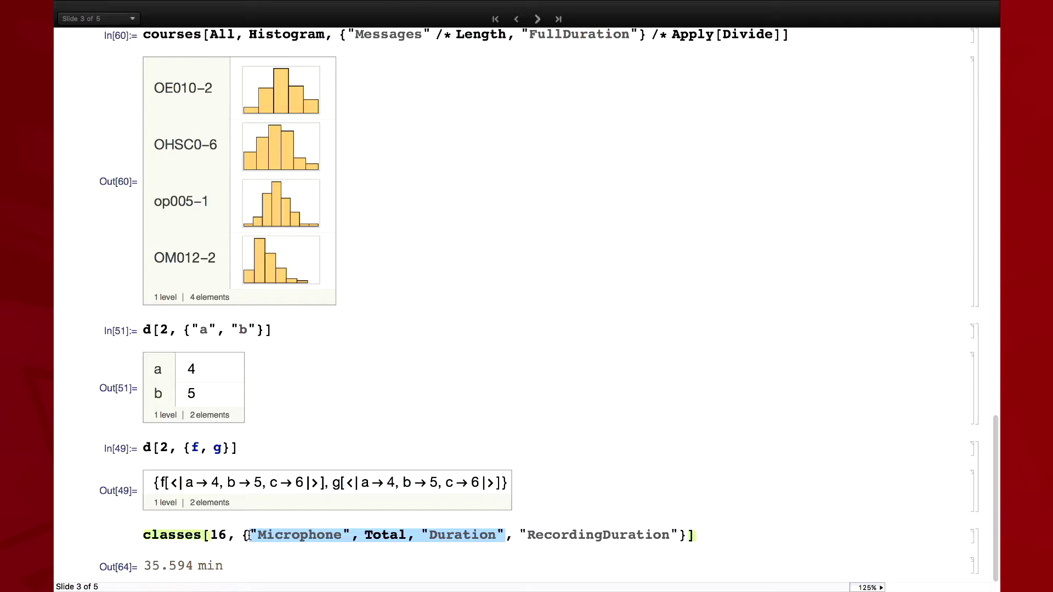
pyautogui.doubleClick(556, 533)
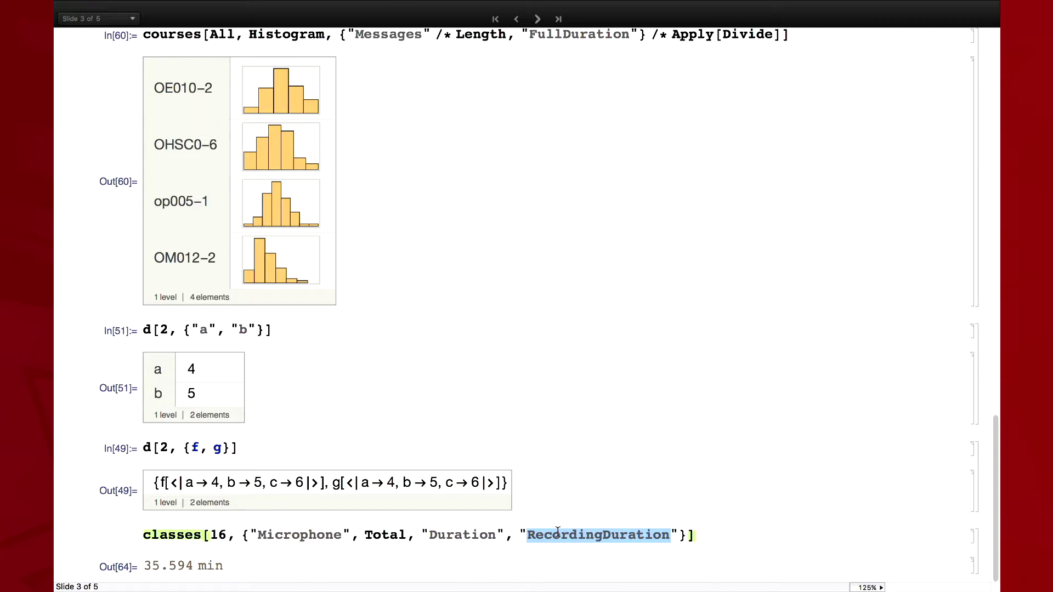
pyautogui.click(247, 535)
pyautogui.write('Query[')
pyautogui.click(553, 535)
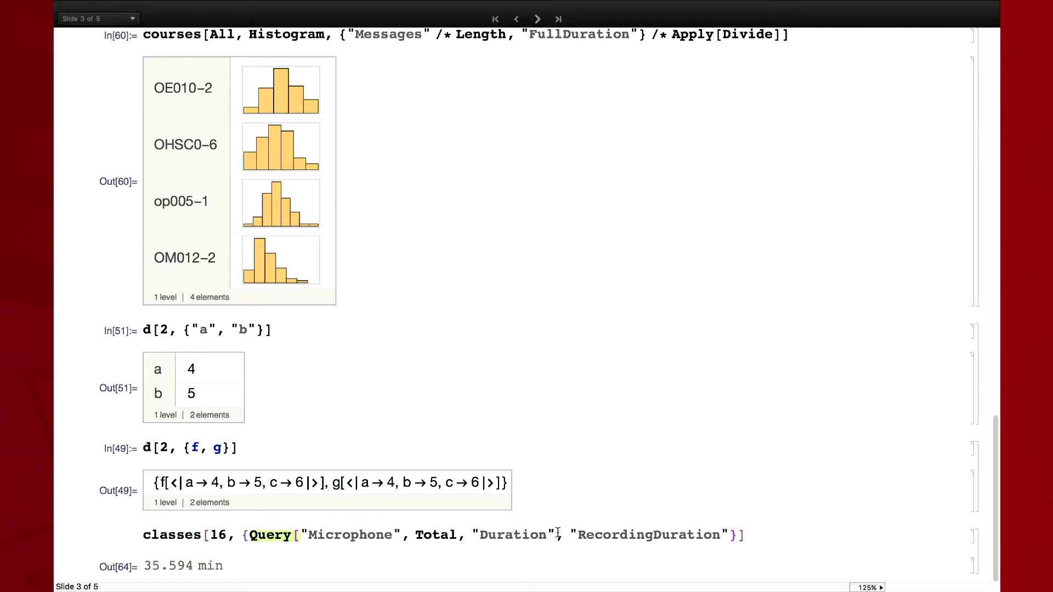
pyautogui.write(']')
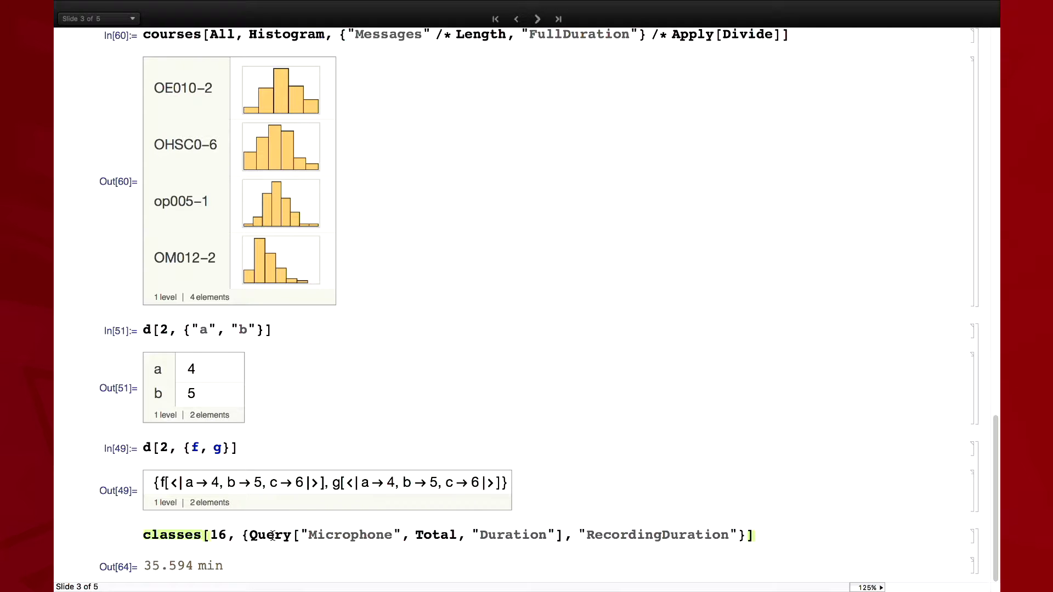
# Evaluate l in a new cell inserted directly above the d[2, {f, g}] input.
pyautogui.click(272, 471)
pyautogui.click(275, 442)
pyautogui.click(274, 434)
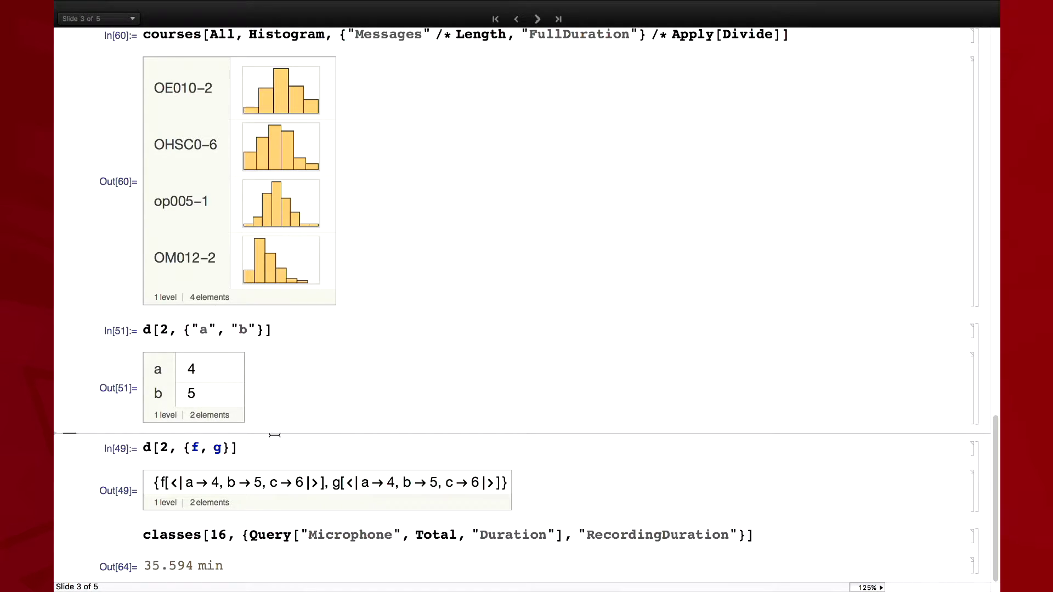
pyautogui.write('l')
pyautogui.hotkey('shift', 'Return')
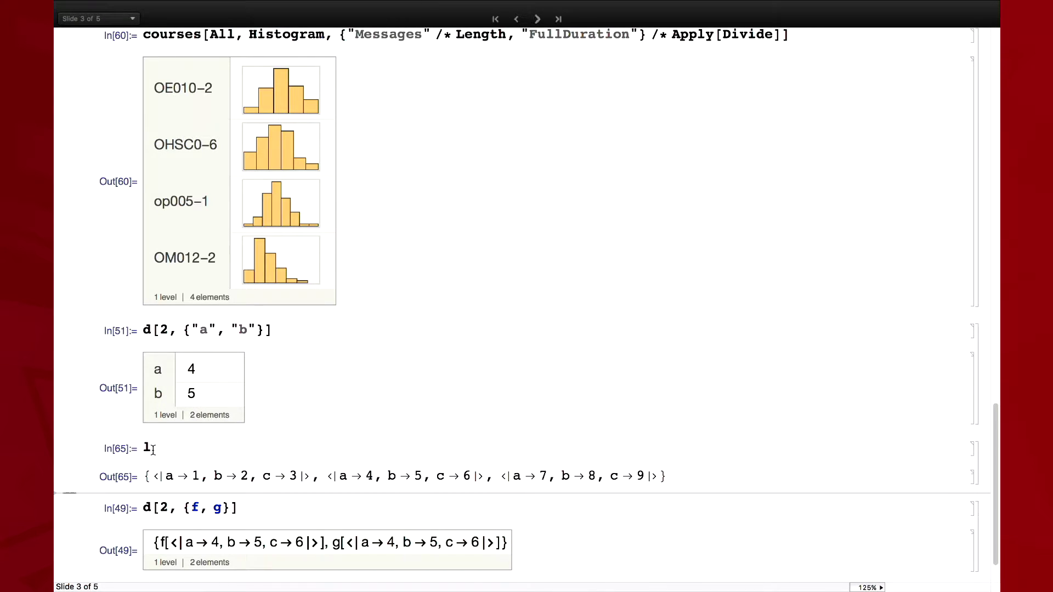
# Change the new cell from l to d and evaluate it, then evaluate l in another new cell above it.
pyautogui.click(176, 449)
pyautogui.press('BackSpace')
pyautogui.write('d')
pyautogui.hotkey('shift', 'Return')
pyautogui.click(163, 417)
pyautogui.write('l')
pyautogui.hotkey('shift', 'Return')
pyautogui.scroll(-5, 494, 329)
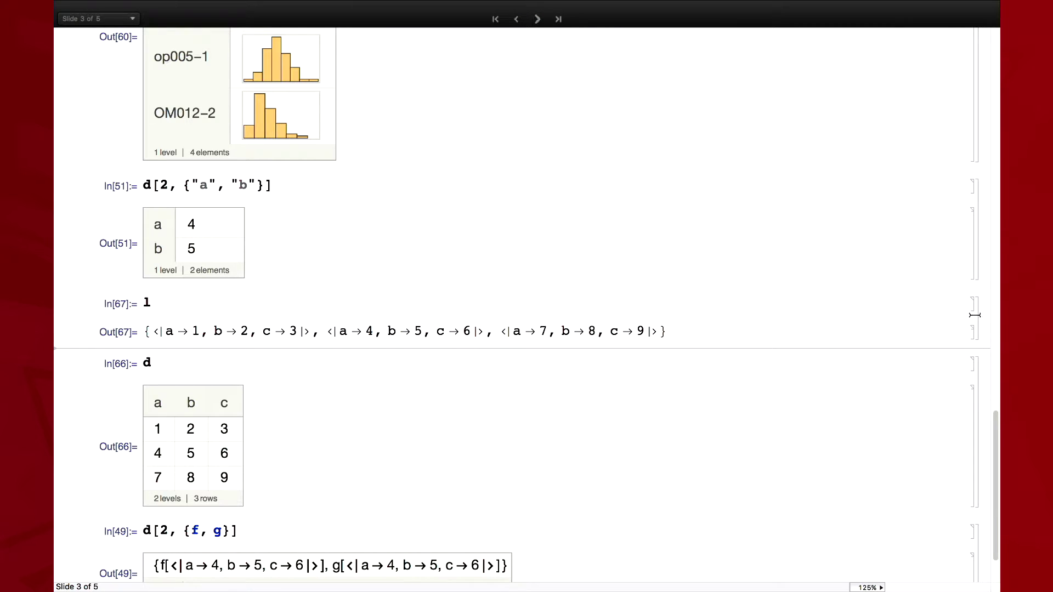
# Delete the l and d cells with their outputs, and discard an unfinished d[] cell in their place.
pyautogui.moveTo(982, 316); pyautogui.dragTo(983, 373)
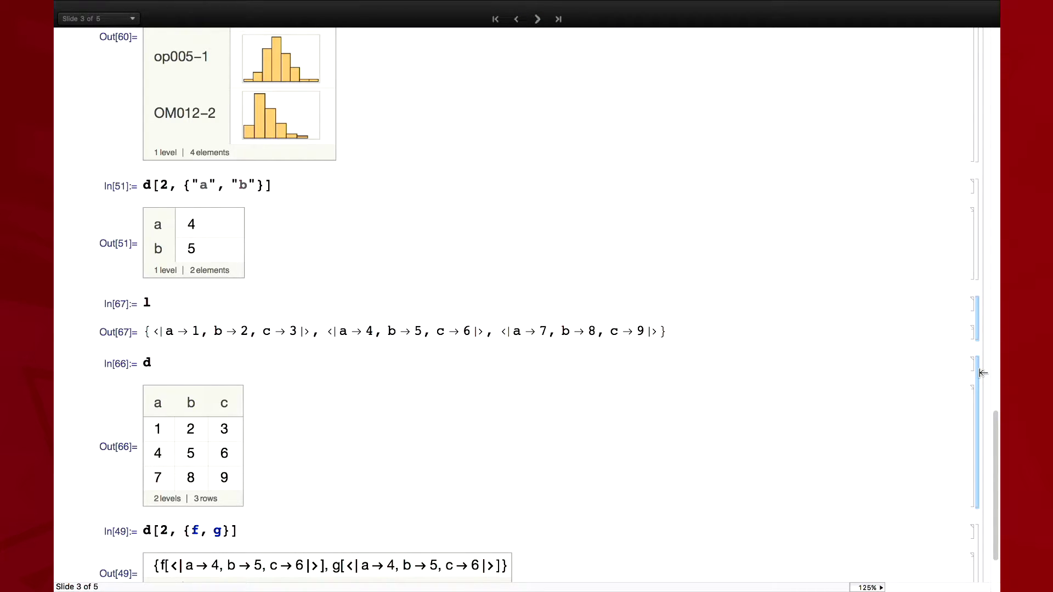
pyautogui.press('BackSpace')
pyautogui.write('d[')
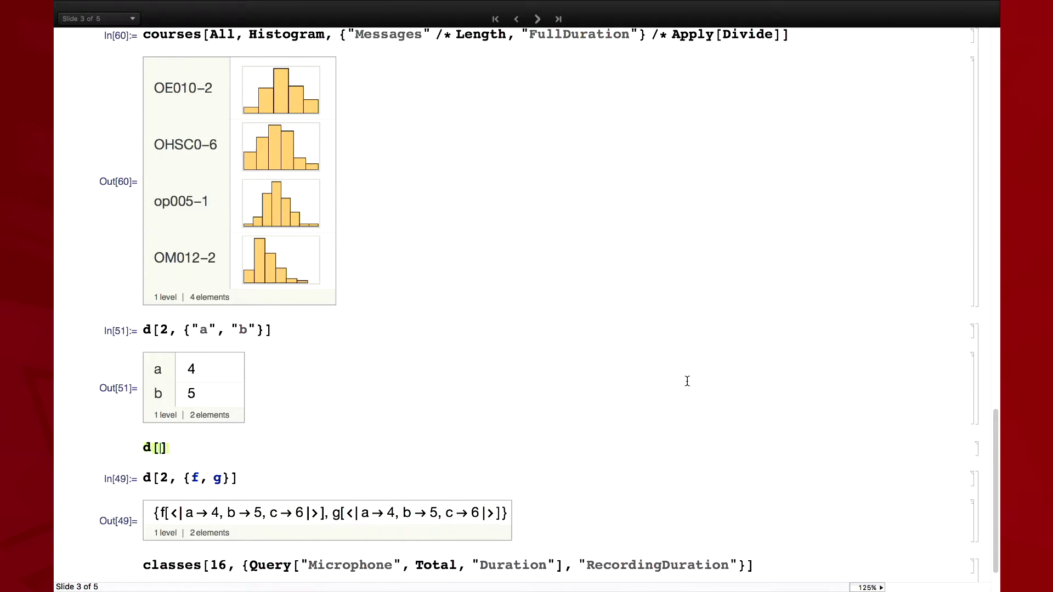
pyautogui.click(976, 449)
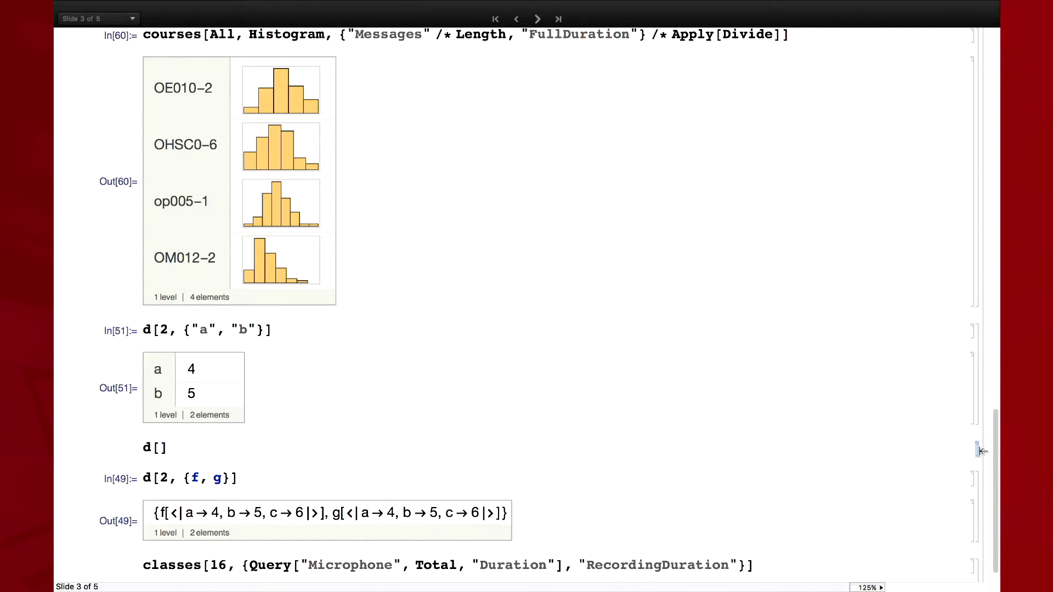
pyautogui.press('BackSpace')
# Evaluate l[[2, {f, g}]] in a new cell above the d[2, {f, g}] input.
pyautogui.doubleClick(239, 449)
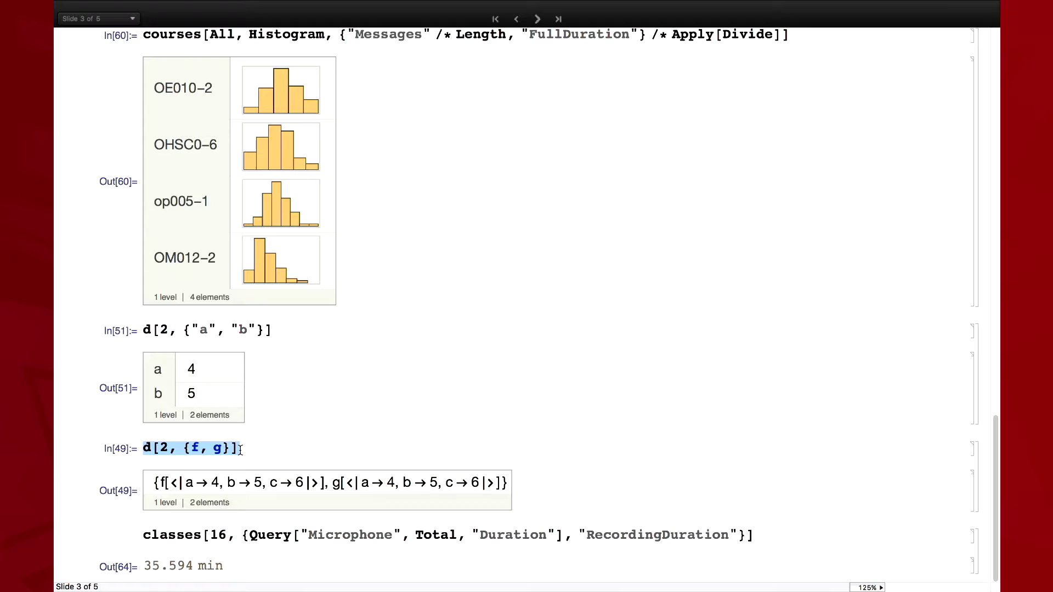
pyautogui.click(240, 433)
pyautogui.write('l[[')
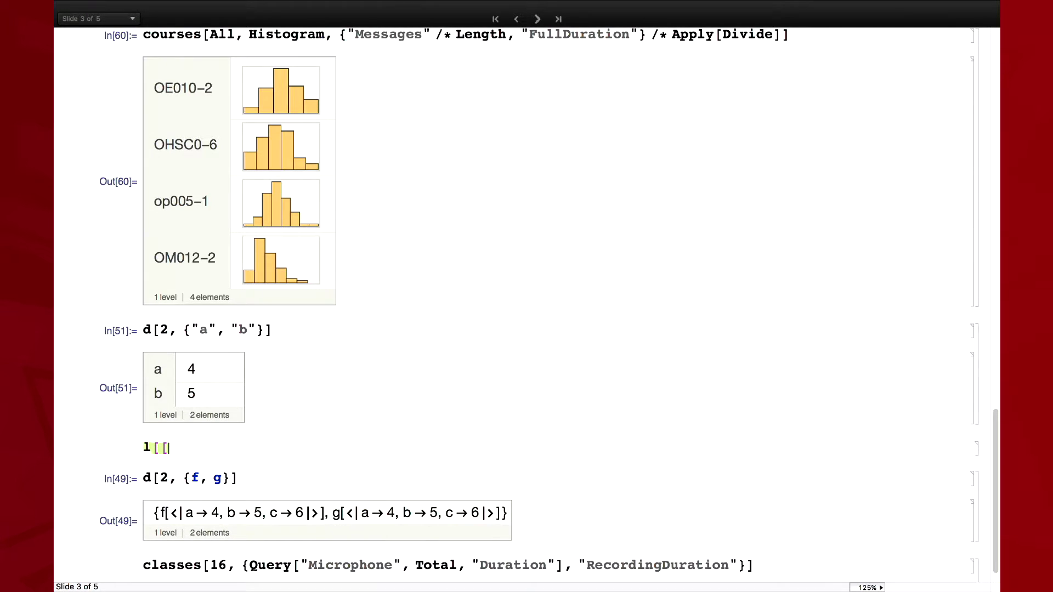
pyautogui.write('2, {f, g}]]')
pyautogui.hotkey('shift', 'Return')
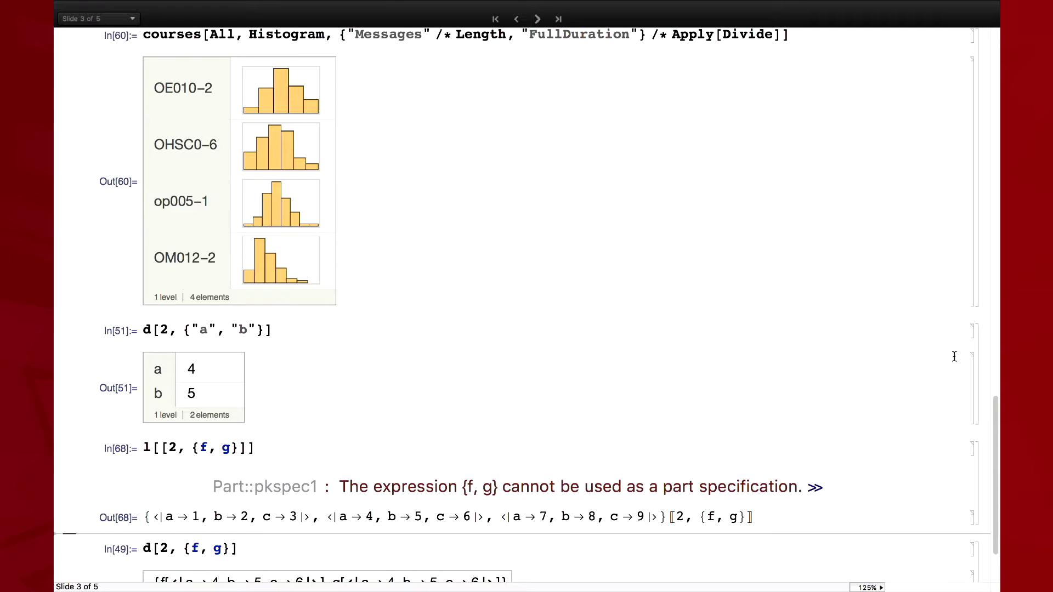
# Delete the message and output below l[[2, {f, g}]] and highlight the d[2, {f, g}] query for comparison.
pyautogui.moveTo(974, 518); pyautogui.dragTo(979, 485)
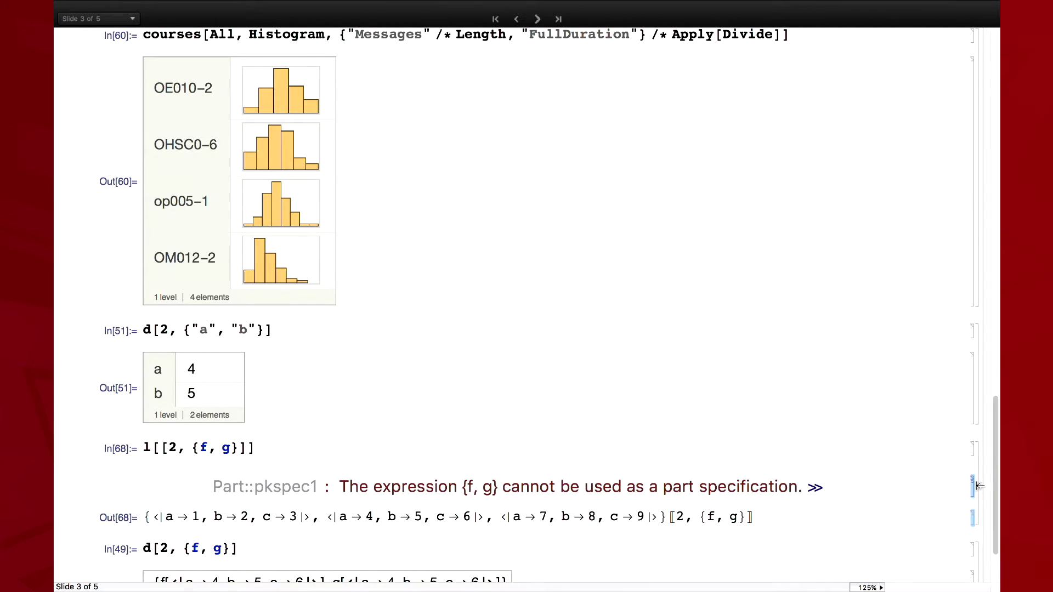
pyautogui.press('BackSpace')
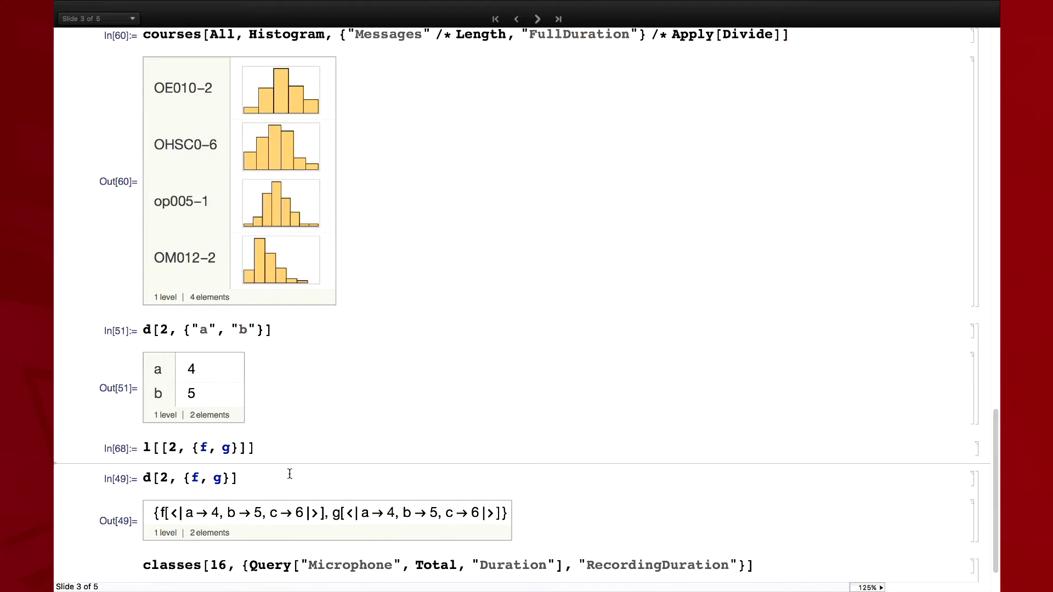
pyautogui.moveTo(153, 478); pyautogui.dragTo(240, 478)
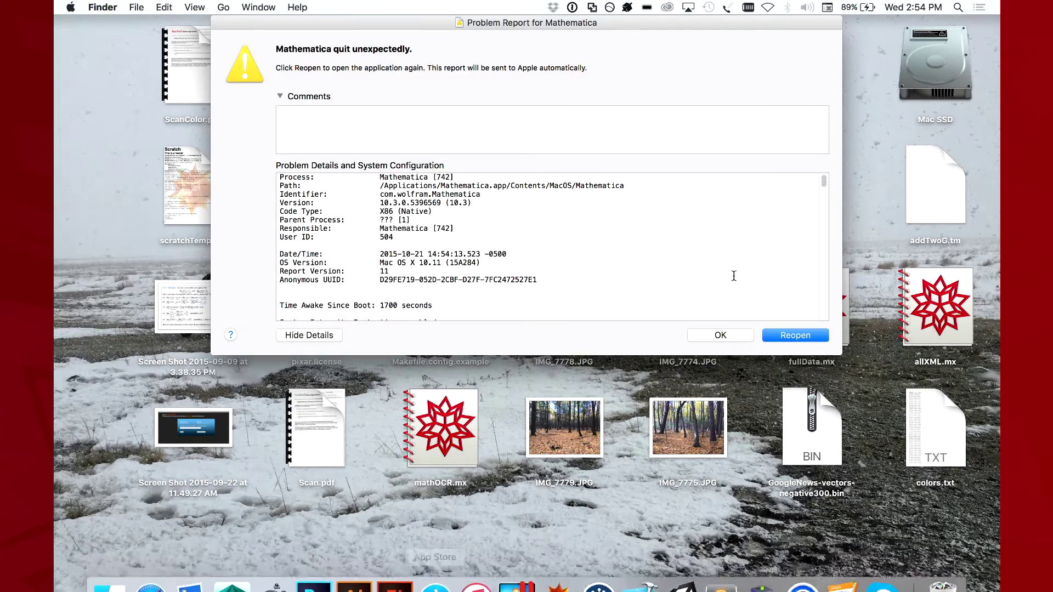
# Reopen Mathematica, advance the presentation to the Education Data slide and evaluate its Get cell for anonymizedData.mx.
pyautogui.click(793, 337)
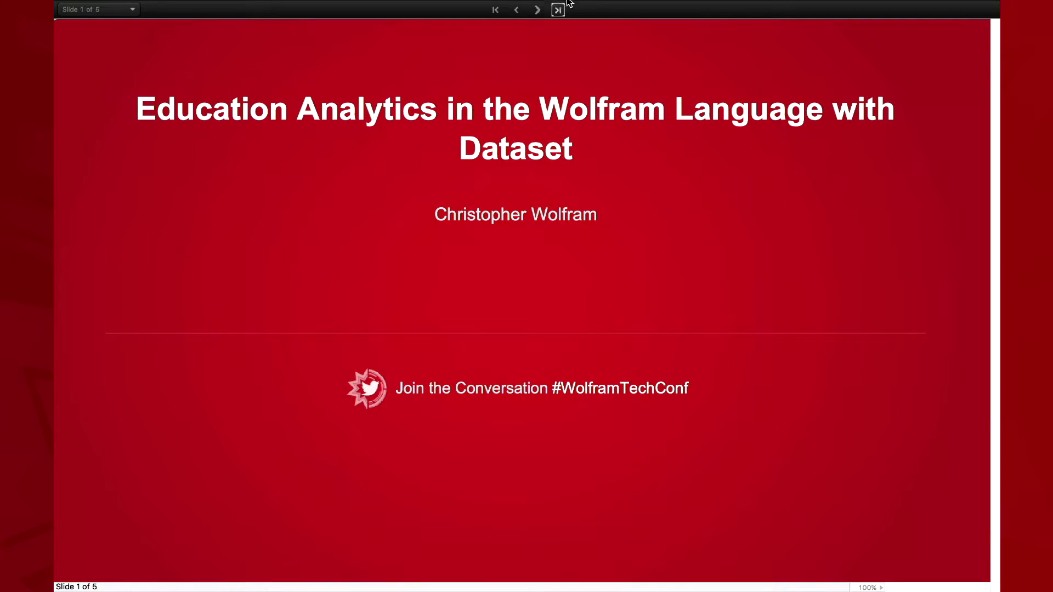
pyautogui.click(539, 11)
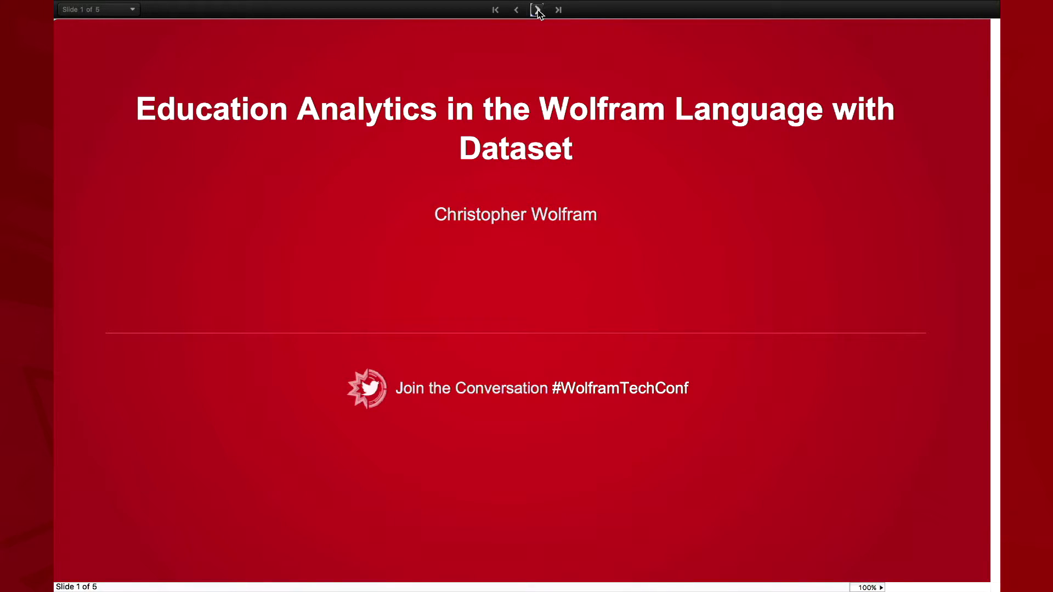
pyautogui.click(538, 11)
pyautogui.click(538, 11)
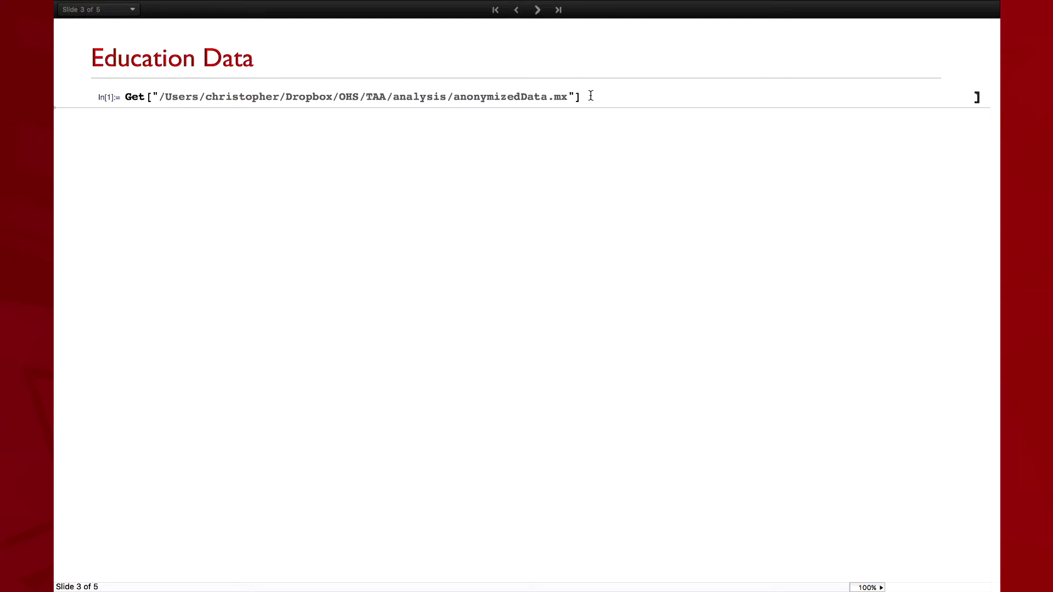
# Go back to the Intro to Dataset slide and evaluate the definitions of l and d = Dataset[l].
pyautogui.click(516, 10)
pyautogui.click(977, 110)
pyautogui.hotkey('shift', 'Return')
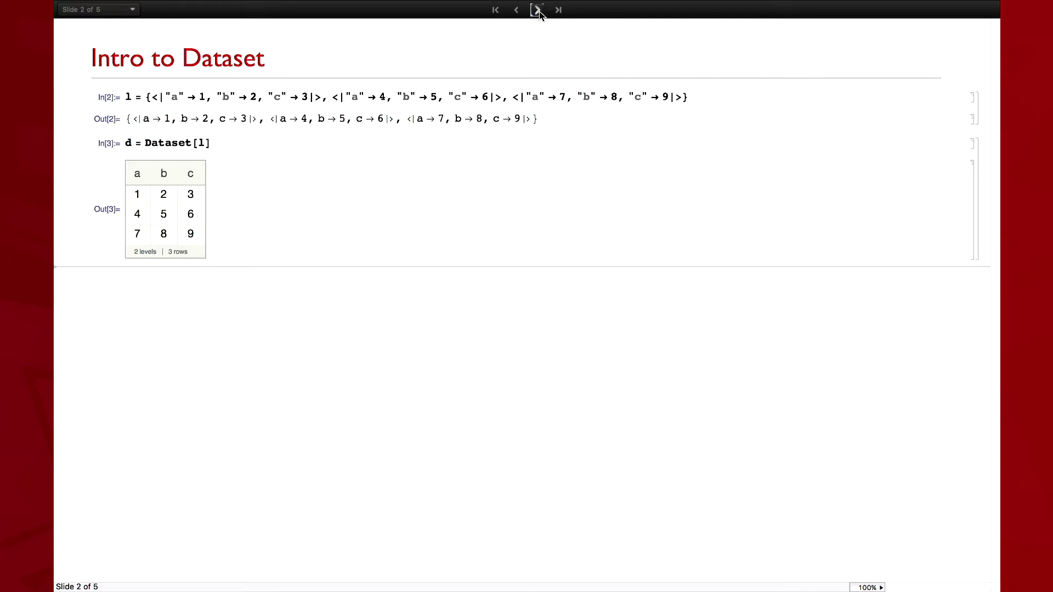
# Return to the Education Data slide and evaluate classes in a new cell below the Get input.
pyautogui.click(538, 10)
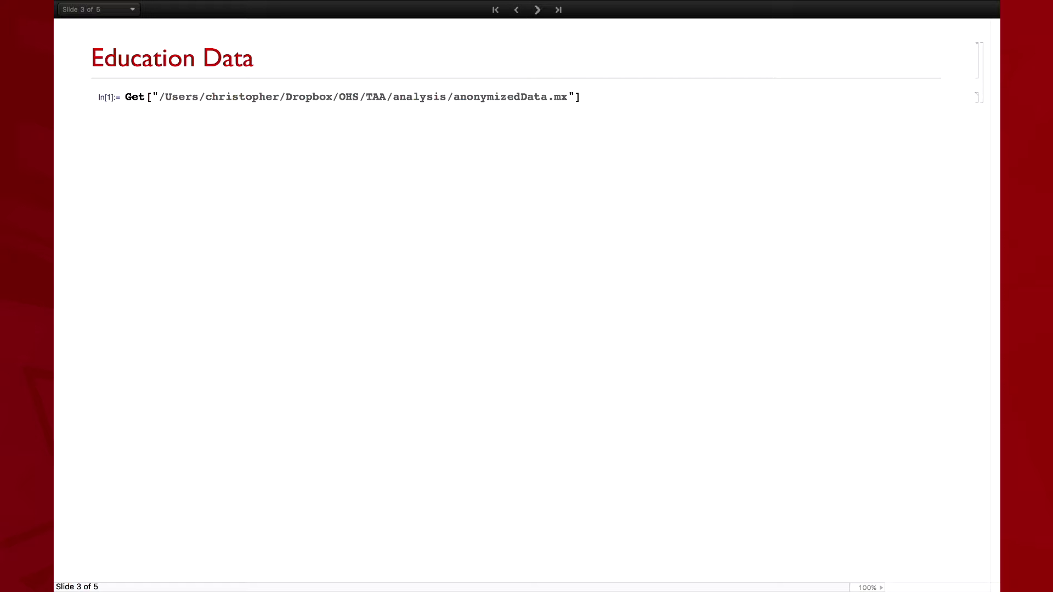
pyautogui.click(516, 169)
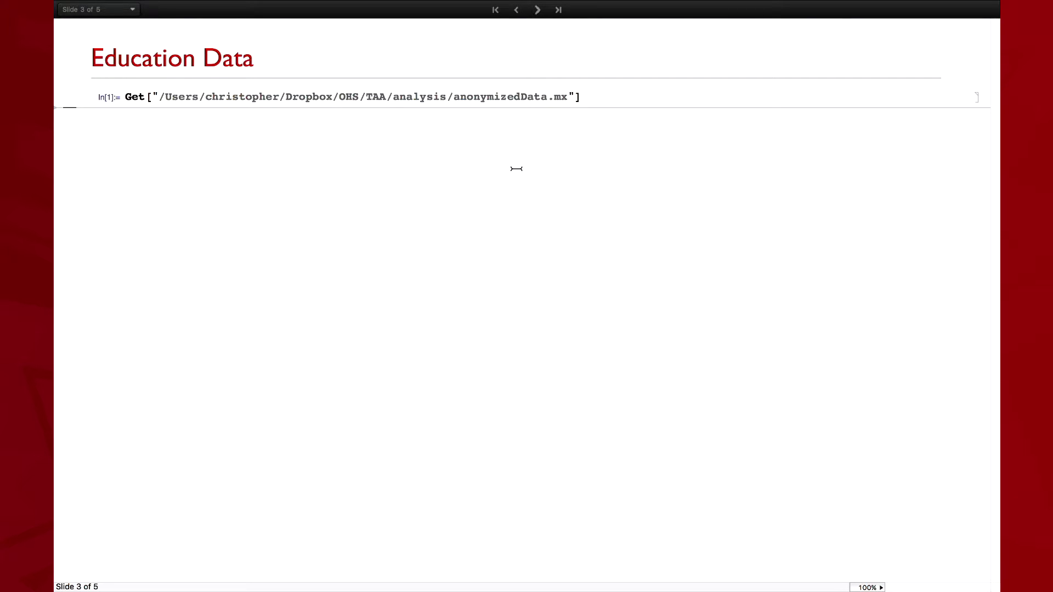
pyautogui.write('classes')
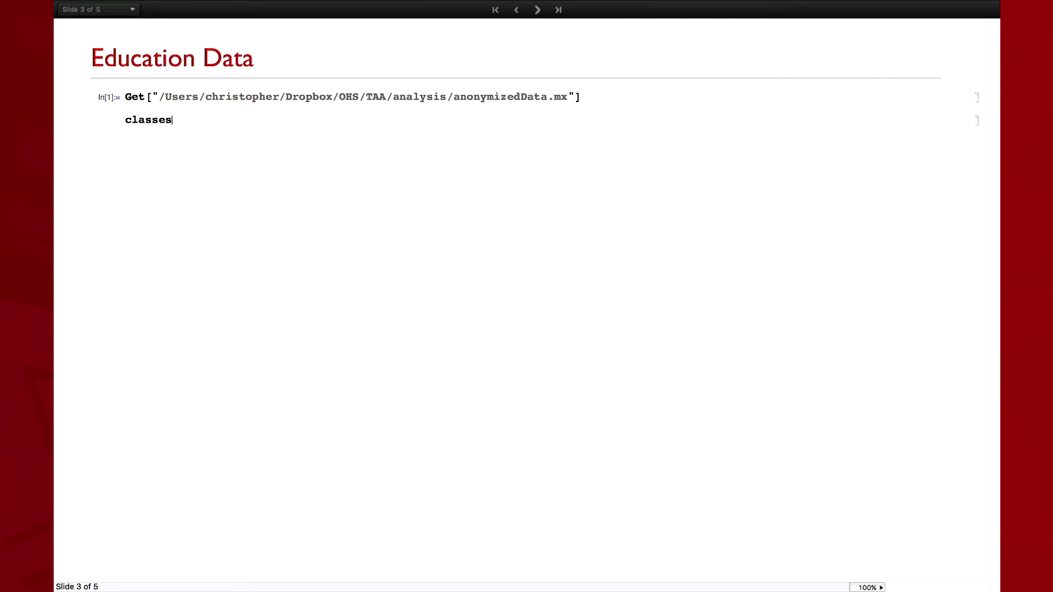
pyautogui.hotkey('shift', 'Return')
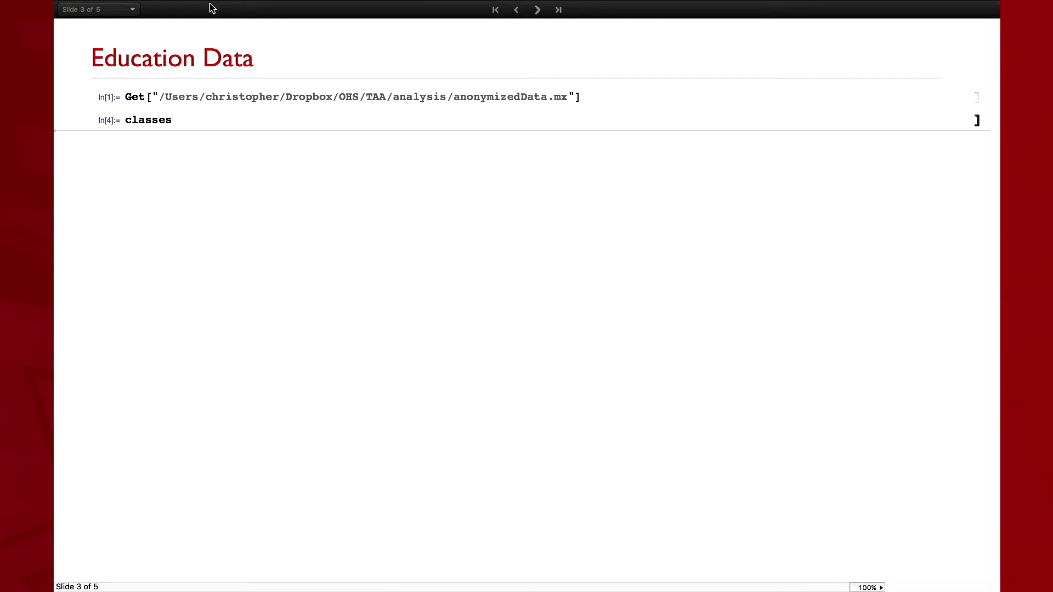
# Set the notebook magnification to 125% and place the cursor at the end of the classes input.
pyautogui.click(239, 121)
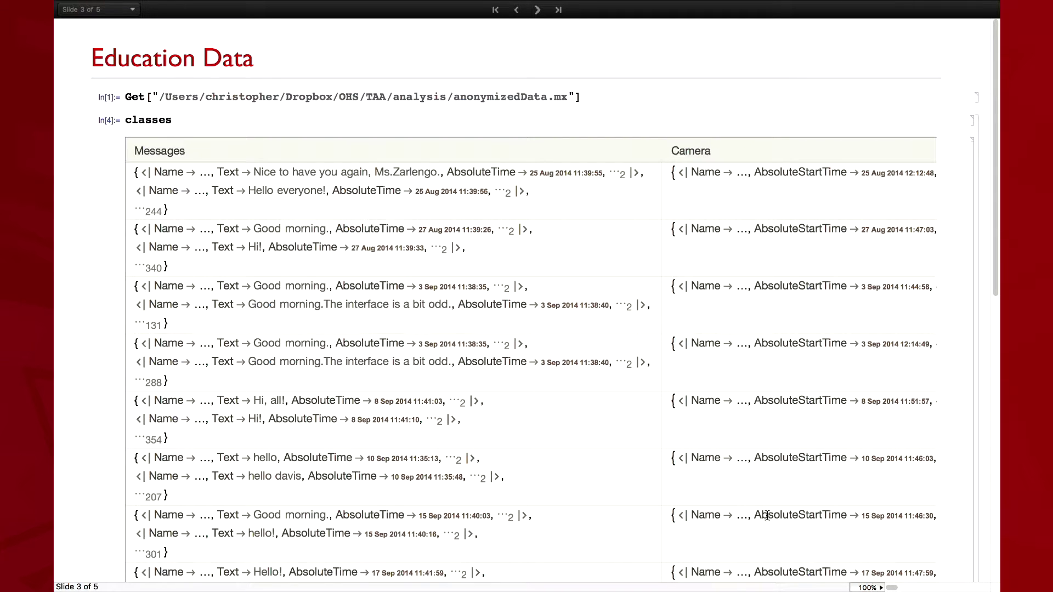
pyautogui.click(867, 586)
pyautogui.click(904, 542)
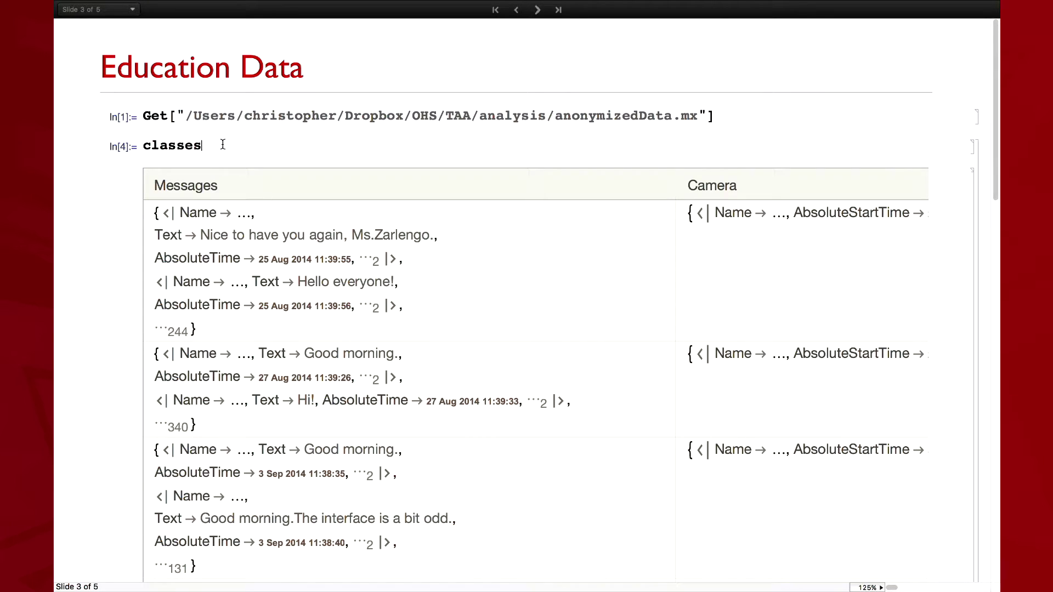
# Extend the classes input to classes[16] and evaluate it.
pyautogui.write('[')
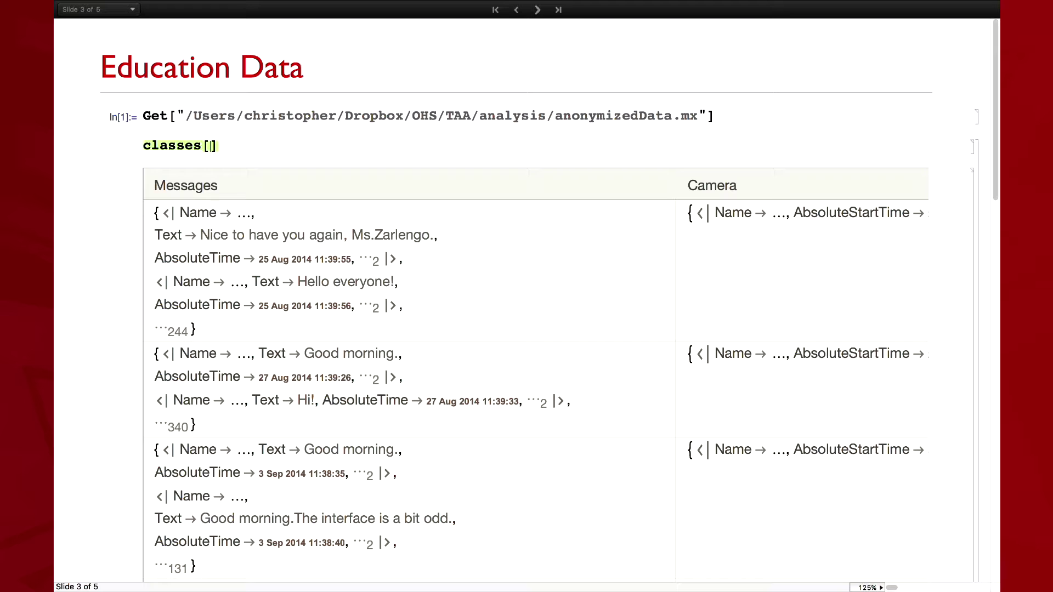
pyautogui.write('16')
pyautogui.hotkey('shift', 'Return')
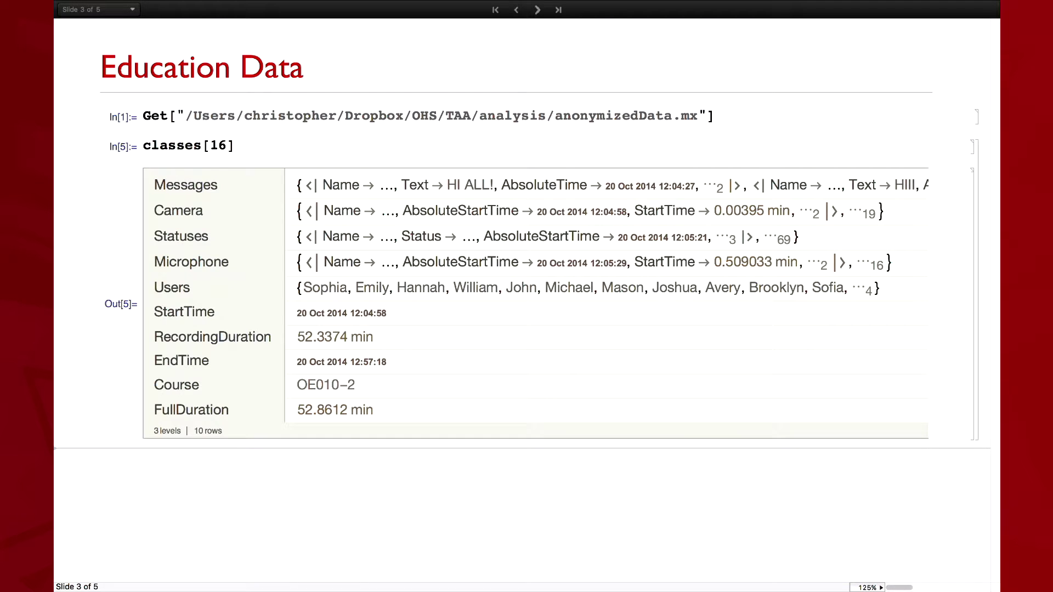
# Add "Microphone" as a second argument to the classes[16] query and evaluate it.
pyautogui.click(231, 145)
pyautogui.write(', "')
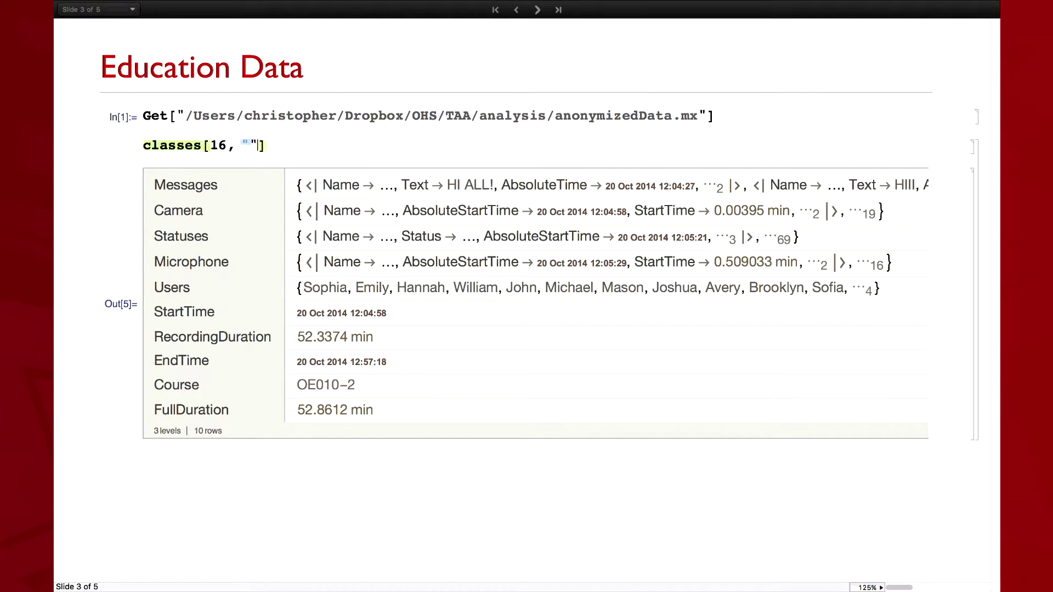
pyautogui.write('Microphone')
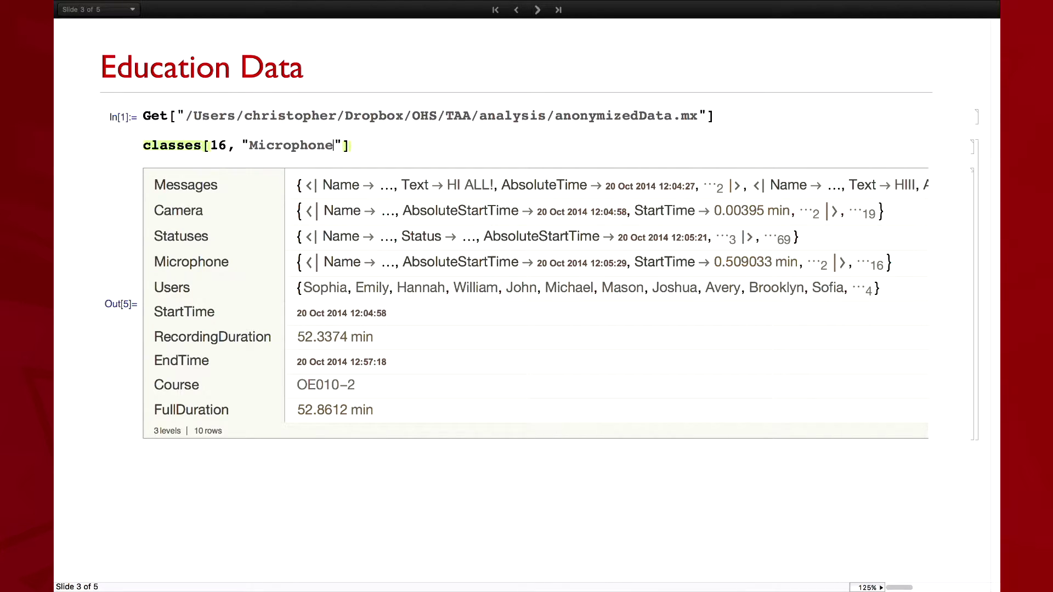
pyautogui.hotkey('shift', 'Return')
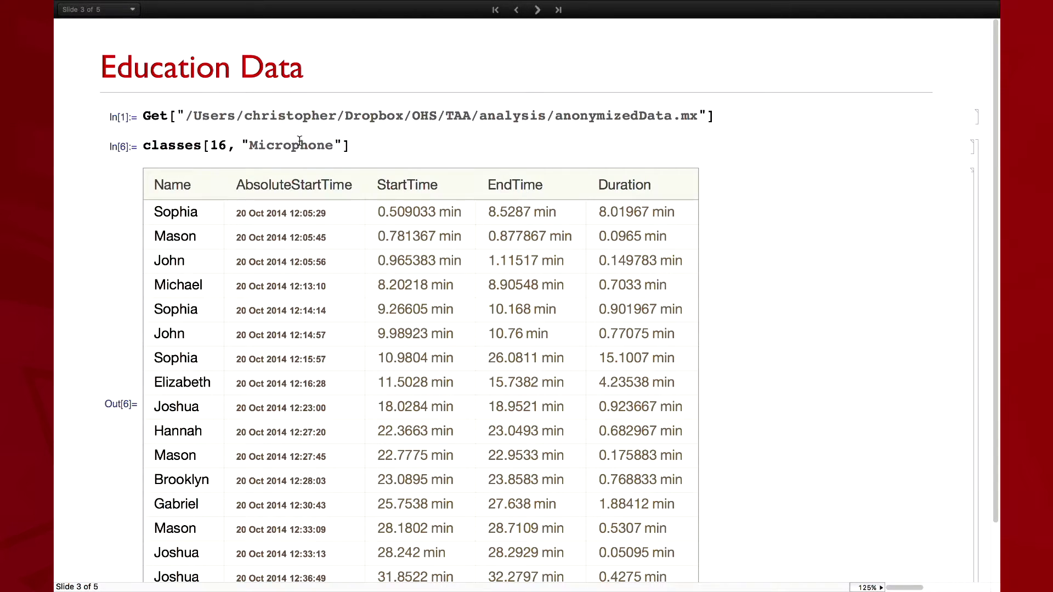
# Append All and "Duration" to the microphone query of class 16 and evaluate it.
pyautogui.click(340, 145)
pyautogui.write(', A')
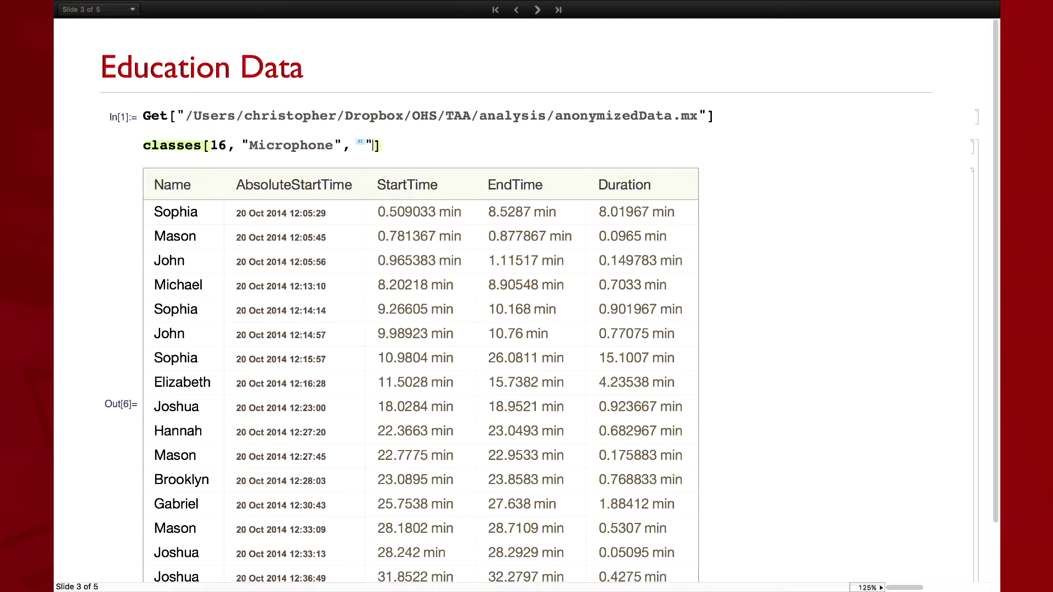
pyautogui.write('ll, "Duration')
pyautogui.hotkey('shift', 'Return')
# Replace All with Total in the microphone duration query and evaluate it.
pyautogui.doubleClick(364, 146)
pyautogui.write('Total')
pyautogui.hotkey('shift', 'Return')
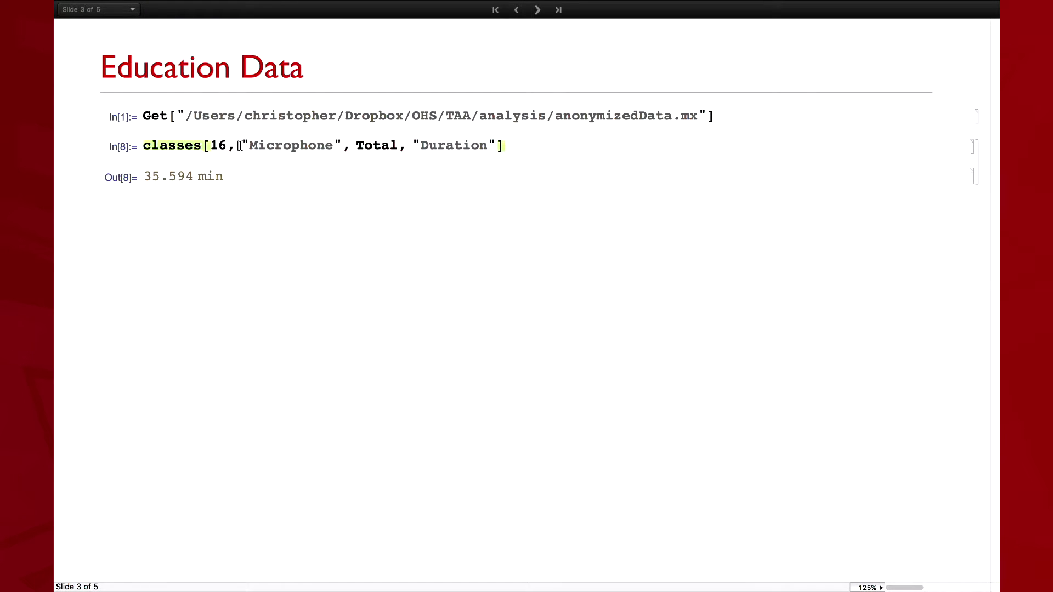
# Enclose "Microphone", Total, "Duration" in a list with "RecordingDuration" added, and place the cursor before "Microphone".
pyautogui.click(239, 145)
pyautogui.write('{')
pyautogui.write('}')
pyautogui.press('Left')
pyautogui.write(', "Fu')
pyautogui.press('BackSpace')
pyautogui.press('BackSpace')
pyautogui.write('RecordingDuration')
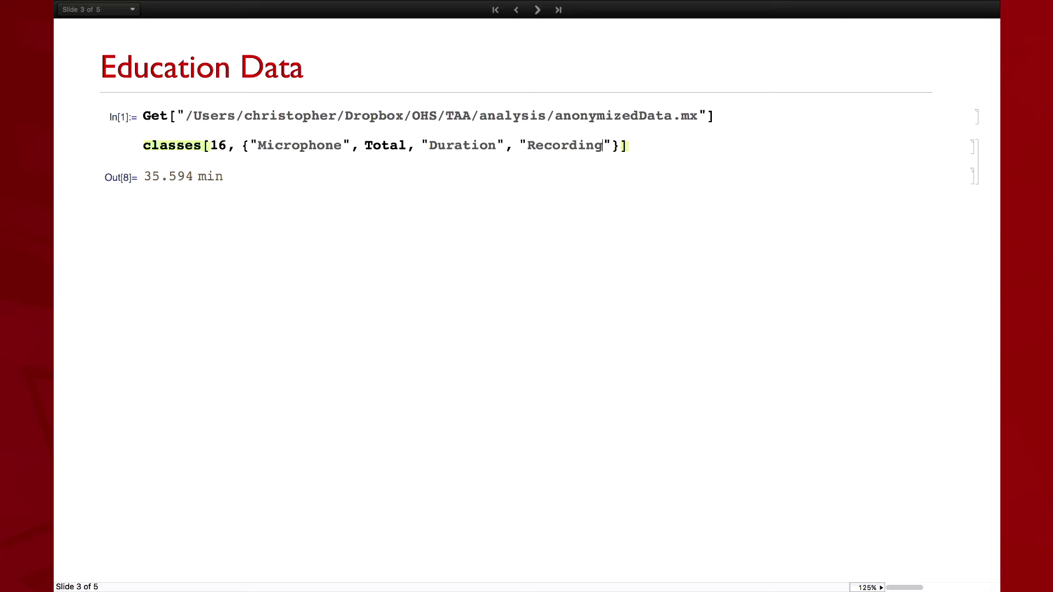
pyautogui.click(250, 146)
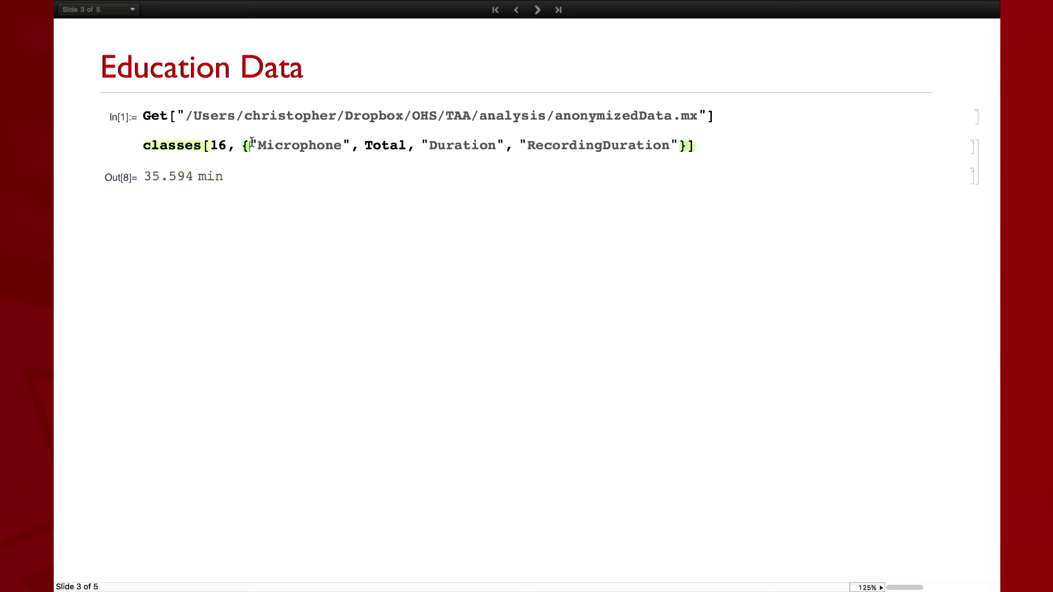
# Insert a new cell above the classes query and evaluate l[[2, {f, g}]] in it.
pyautogui.click(281, 128)
pyautogui.write('l[[2, {}')
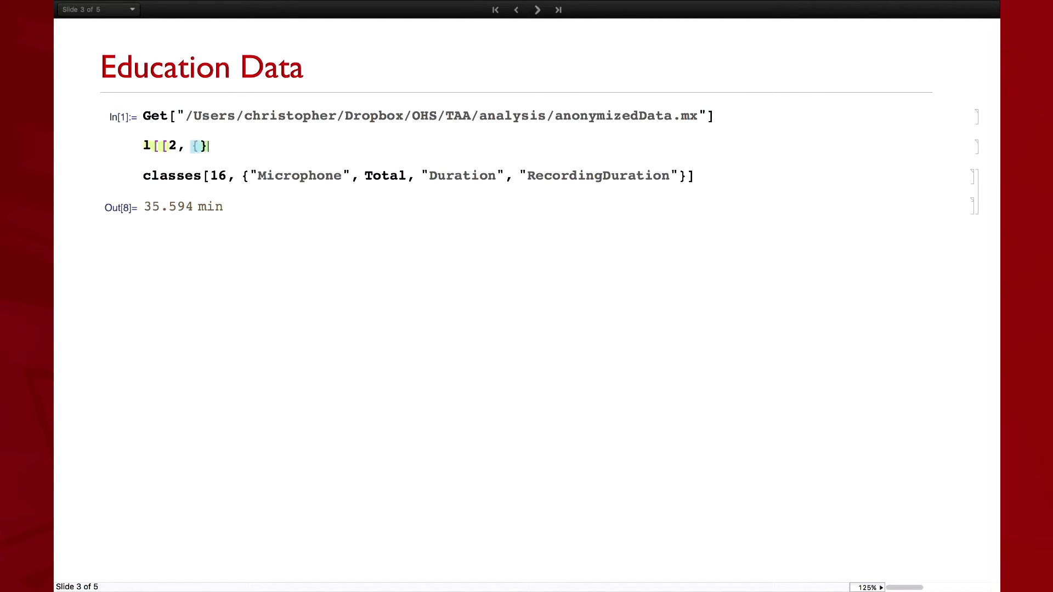
pyautogui.press('Left')
pyautogui.write('f, g')
pyautogui.press('Right')
pyautogui.write(']]')
pyautogui.hotkey('shift', 'Return')
# Evaluate d[2, {f, g}] below the l example and select its arguments.
pyautogui.write('d[[2, {')
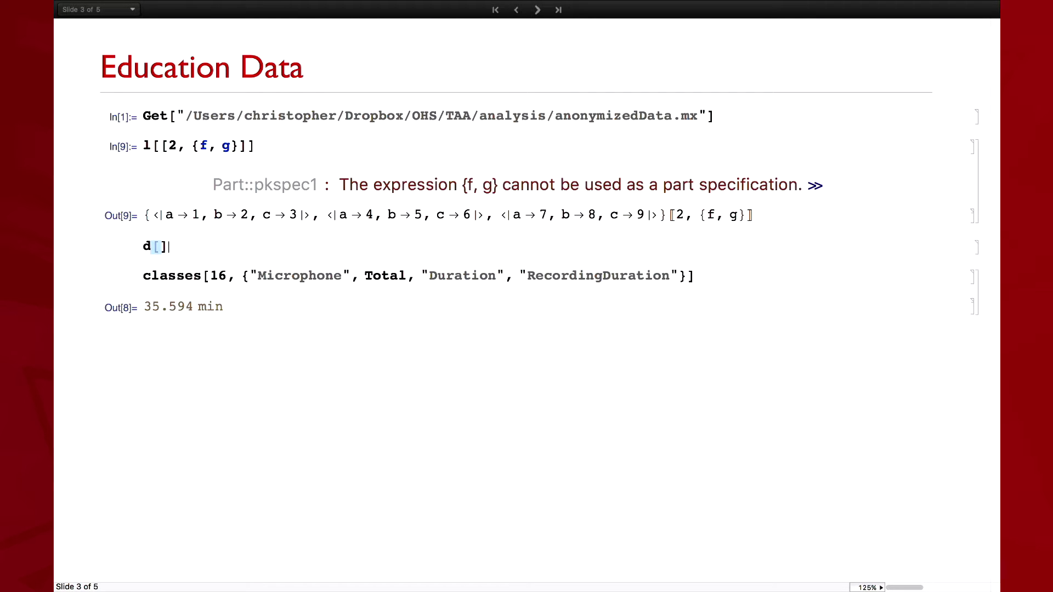
pyautogui.write('f, g}]]')
pyautogui.hotkey('shift', 'Return')
pyautogui.tripleClick(163, 246)
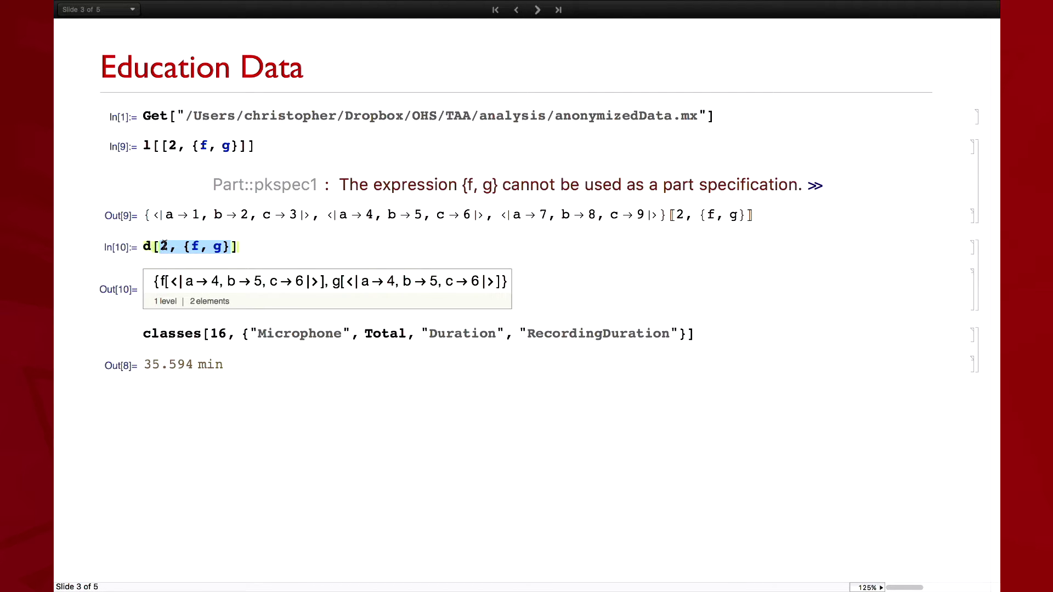
# Evaluate Query[2, {f, g}] in a new cell above the classes query.
pyautogui.click(210, 324)
pyautogui.write('Quer')
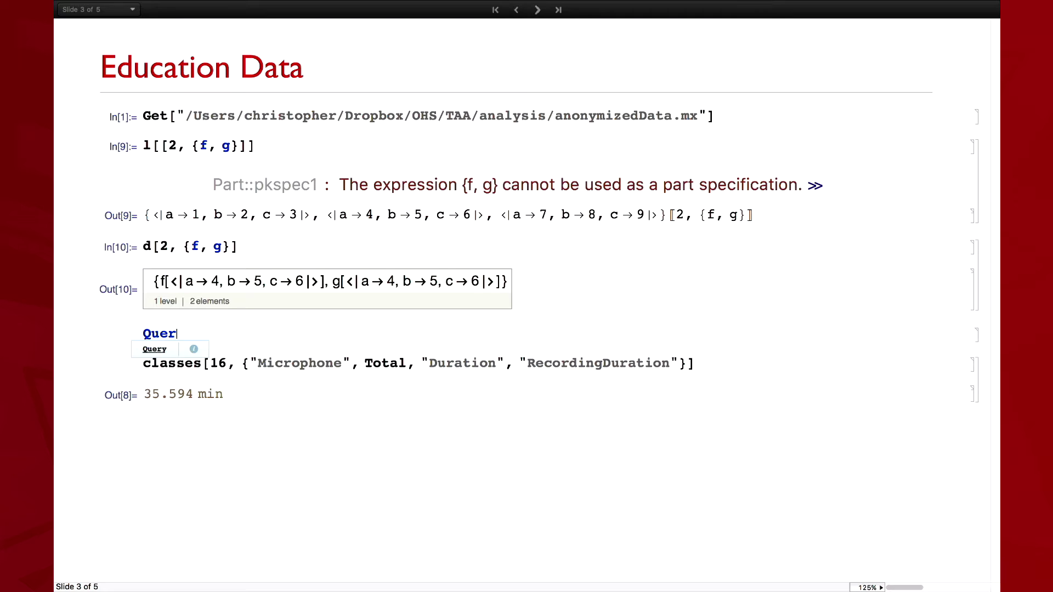
pyautogui.write('y[2, {f, g')
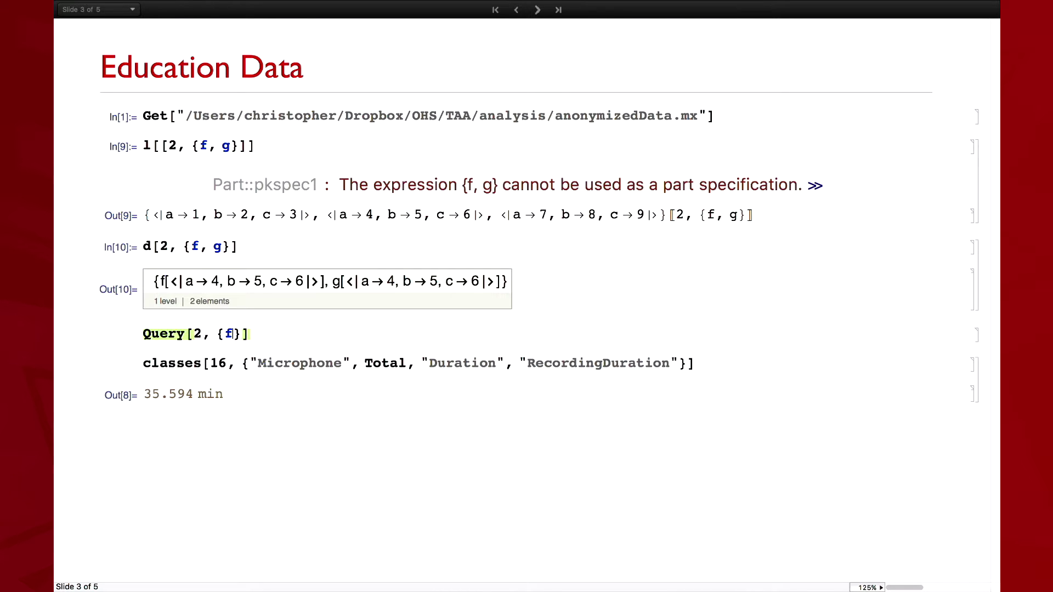
pyautogui.write('}]')
pyautogui.hotkey('shift', 'Return')
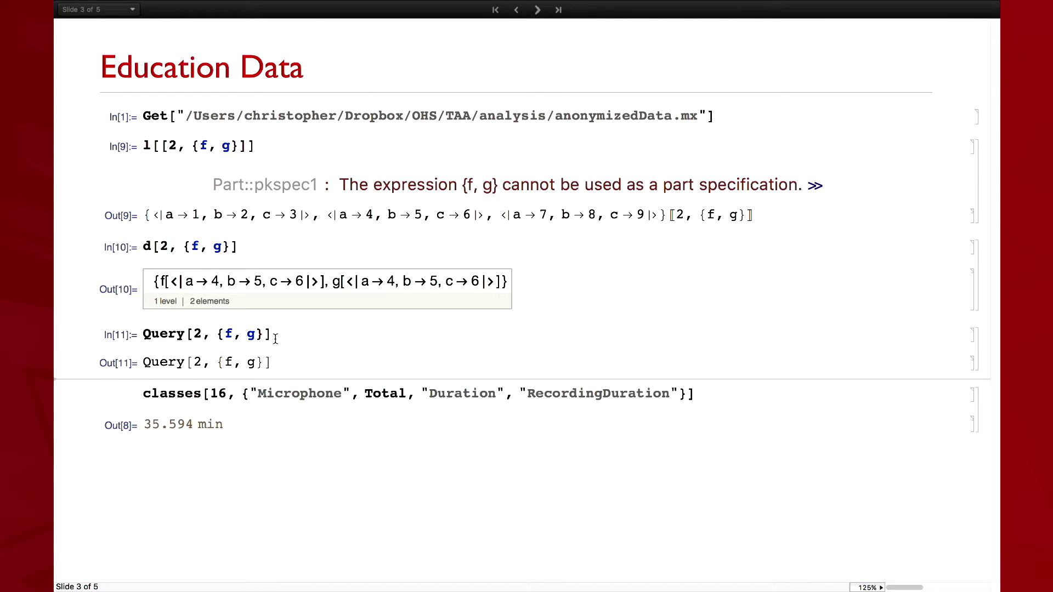
# Apply the Query[2, {f, g}] operator to the list l and evaluate it.
pyautogui.doubleClick(275, 338)
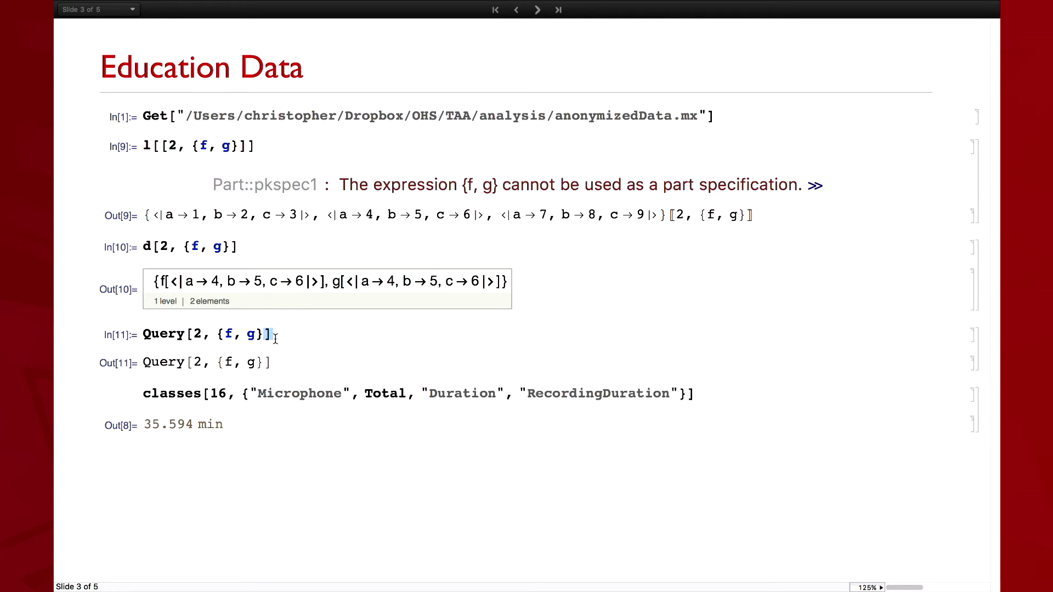
pyautogui.click(275, 338)
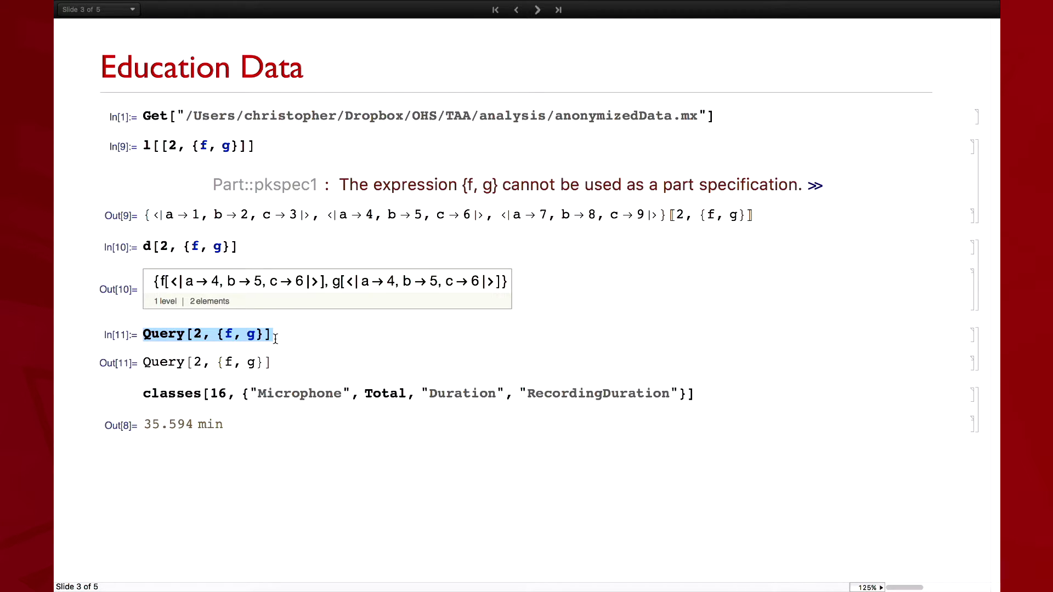
pyautogui.click(275, 339)
pyautogui.write('[1]')
pyautogui.hotkey('shift', 'Return')
pyautogui.doubleClick(163, 337)
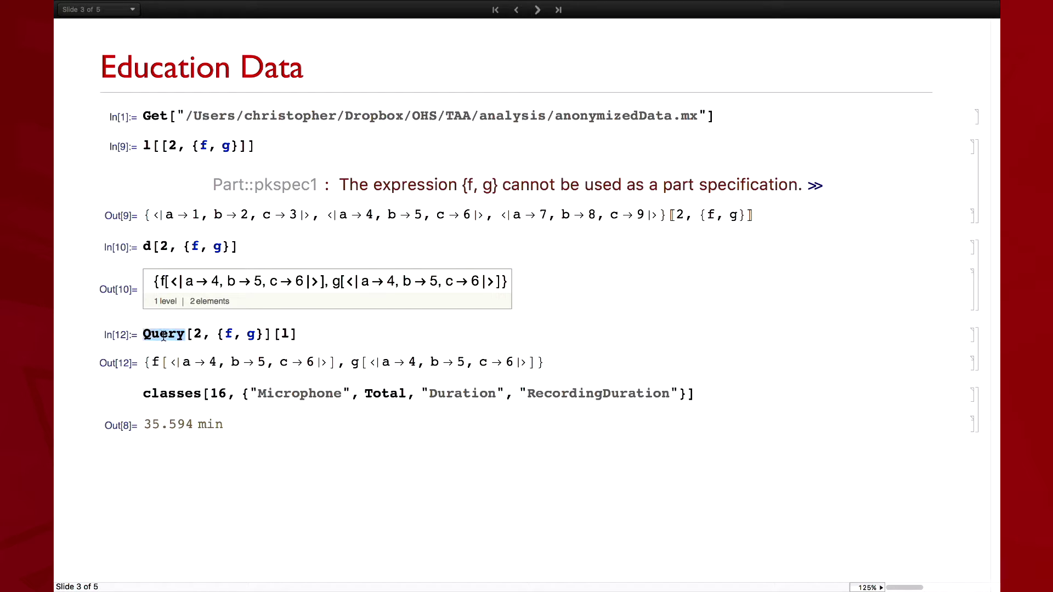
pyautogui.click(164, 336)
pyautogui.click(272, 335)
pyautogui.moveTo(197, 335); pyautogui.dragTo(264, 334)
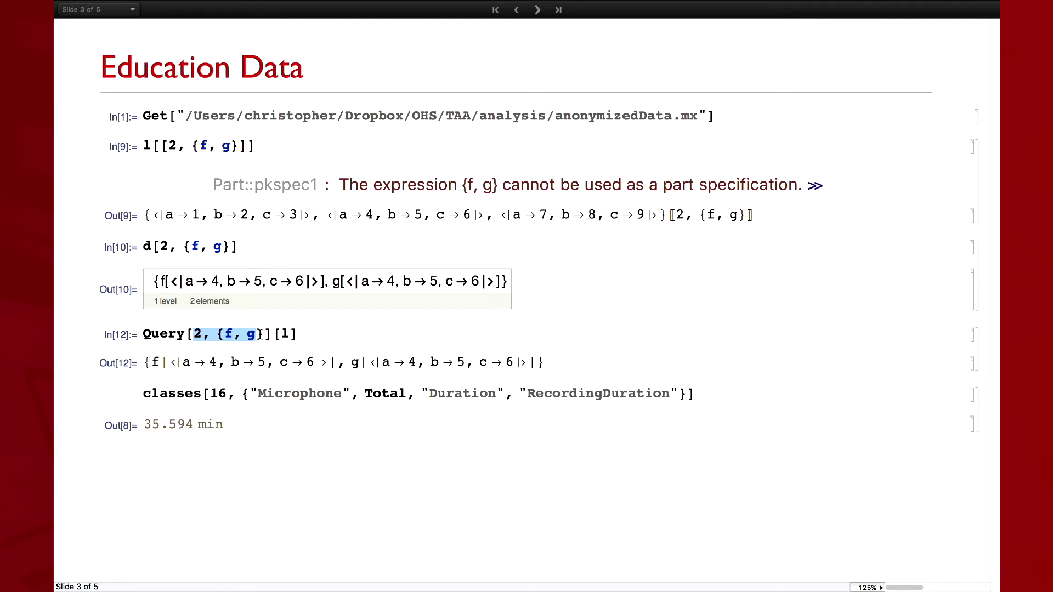
pyautogui.click(264, 335)
# Start wrapping the "Microphone", Total, "Duration" part of the classes[16] list in a nested Query[.
pyautogui.click(253, 393)
pyautogui.write('Query[')
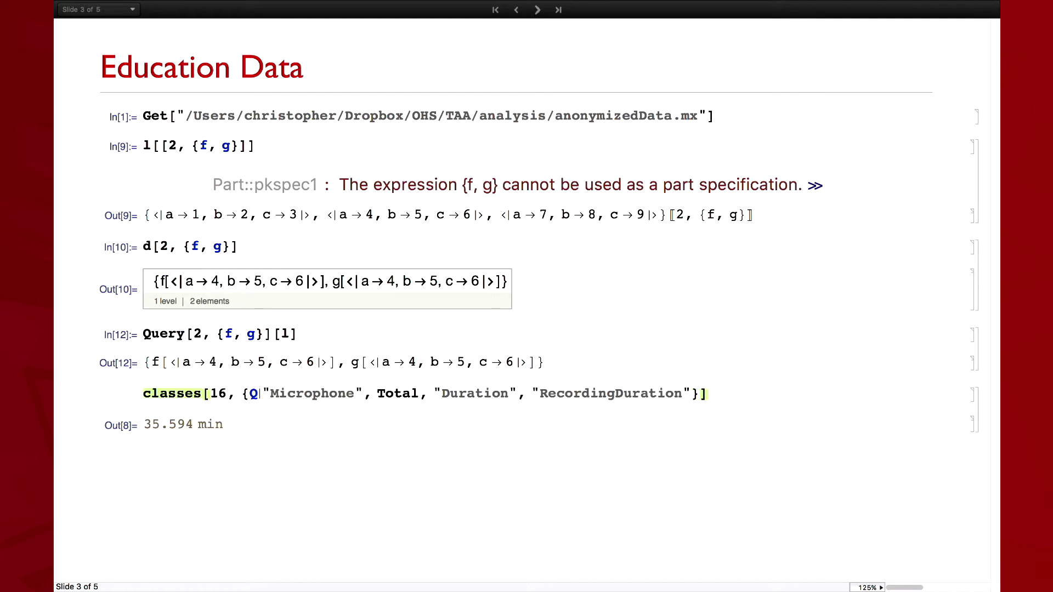